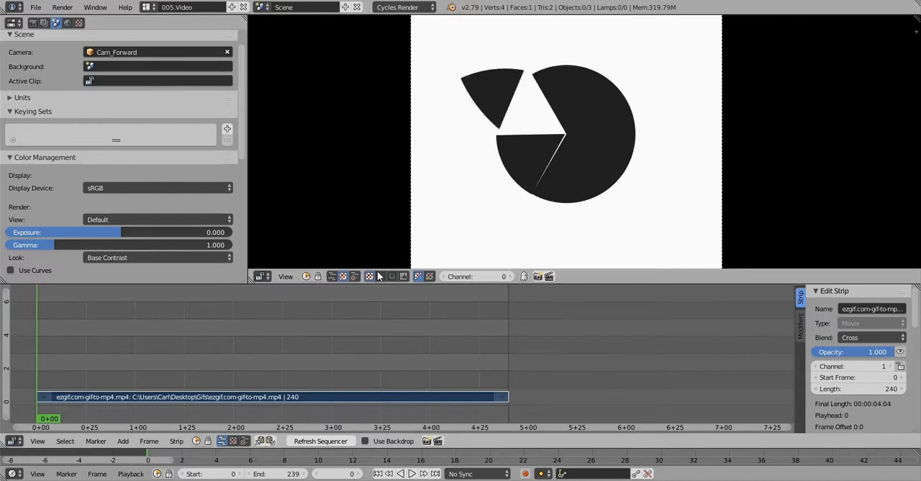
# Play the reference animation of the circle and its moving slices in the sequencer, and stop it
pyautogui.hotkey('alt', 'a')
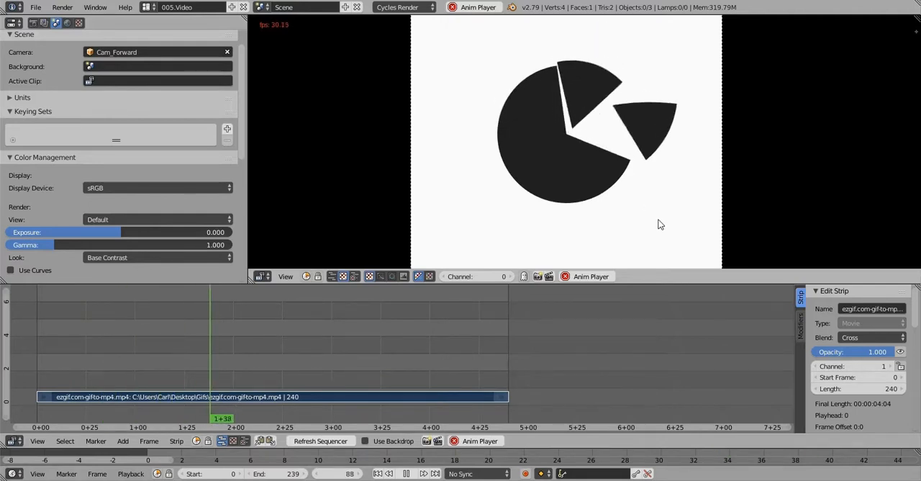
pyautogui.hotkey('alt', 'a')
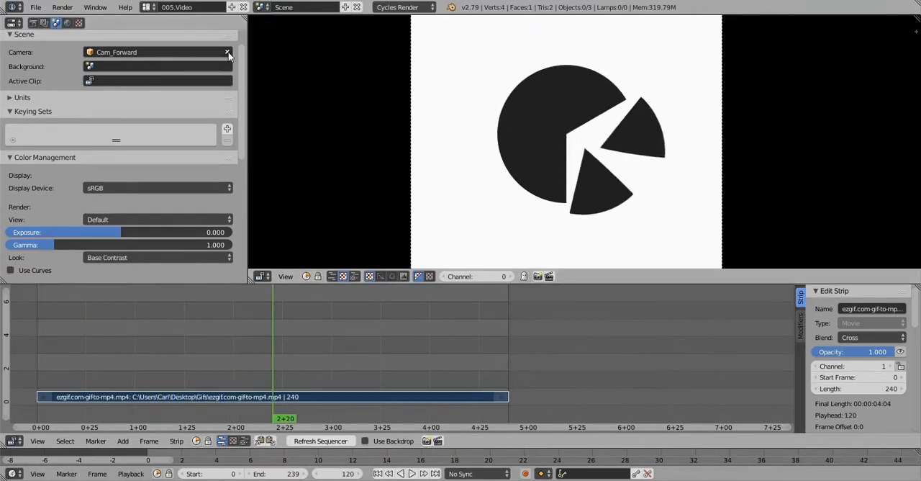
# Switch to the 001.Default screen layout and set the current frame to 0, with the timeline showing the full 0–239 range
pyautogui.click(148, 7)
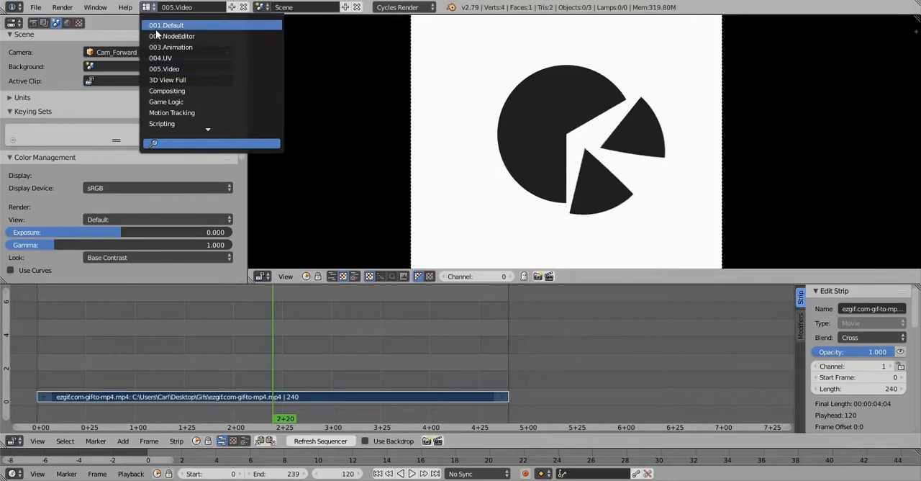
pyautogui.click(156, 29)
pyautogui.moveTo(432, 222)
pyautogui.mouseDown(button='middle')
pyautogui.moveTo(442, 182)
pyautogui.moveTo(458, 220)
pyautogui.moveTo(444, 225)
pyautogui.mouseUp(button='middle')
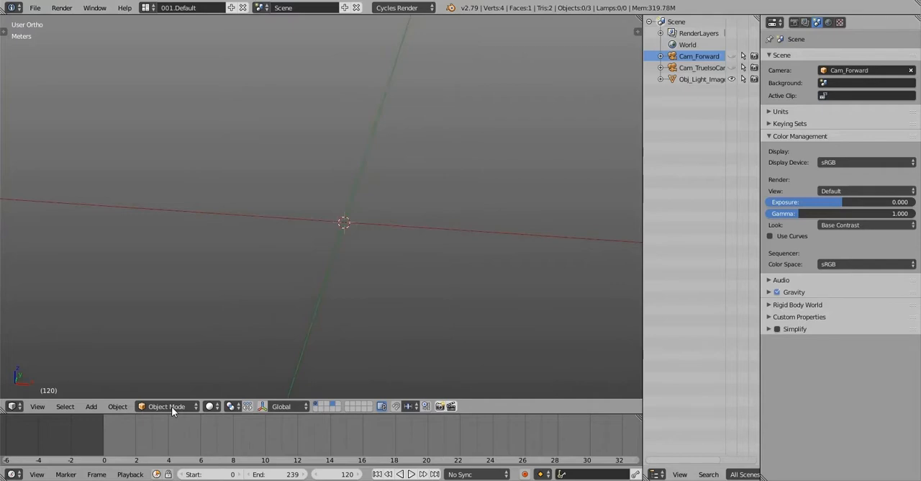
pyautogui.click(105, 441)
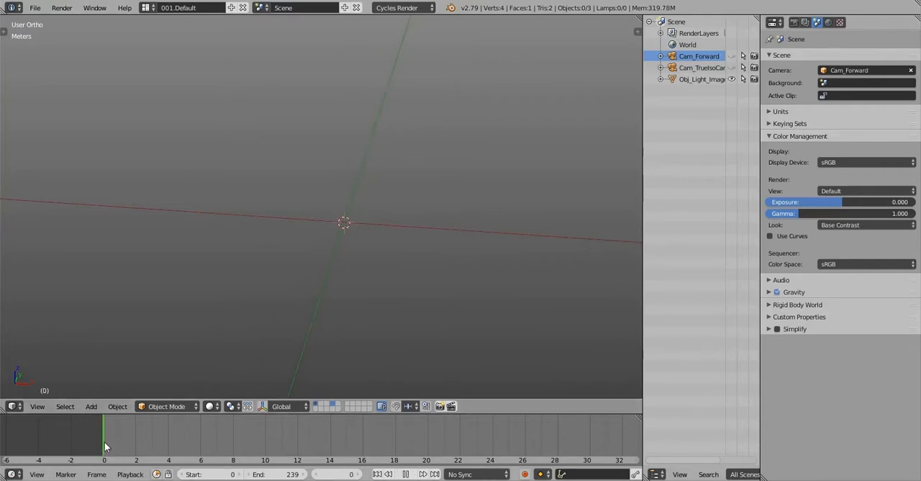
pyautogui.scroll(-5, 367, 432)
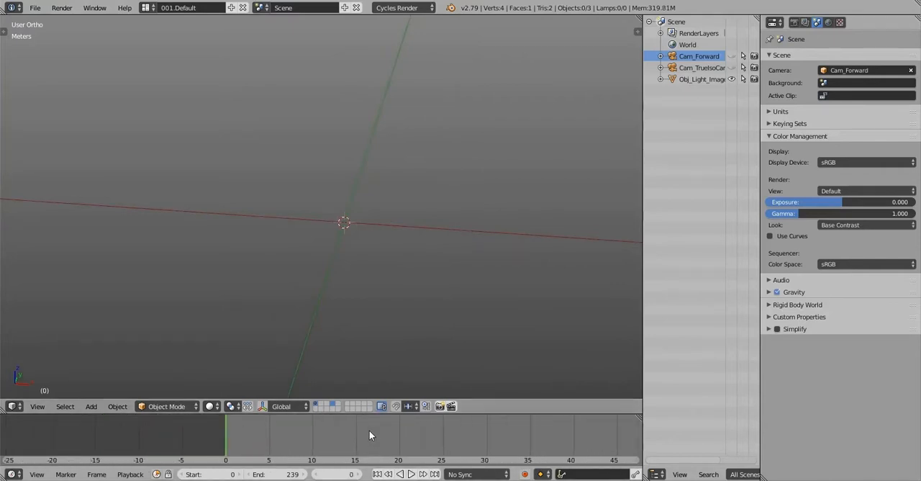
pyautogui.moveTo(265, 430); pyautogui.dragTo(245, 427, button='middle')
pyautogui.scroll(-15, 245, 428)
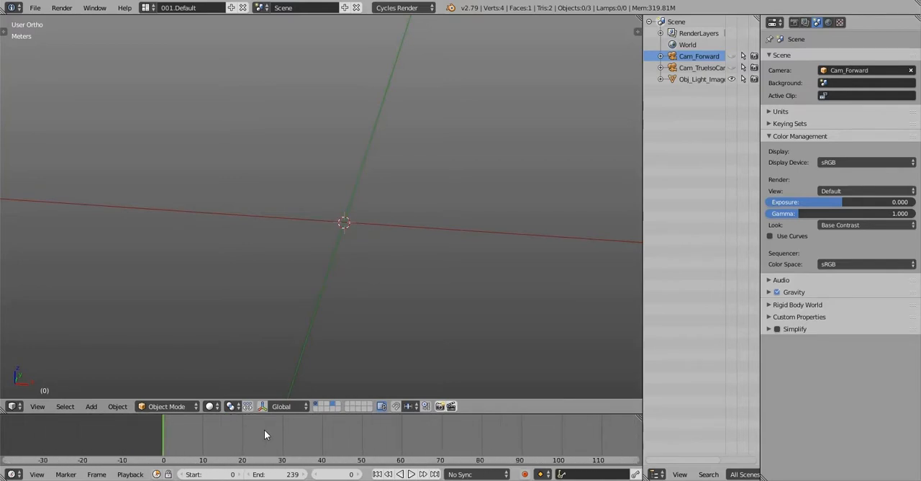
pyautogui.moveTo(348, 428); pyautogui.dragTo(224, 428, button='middle')
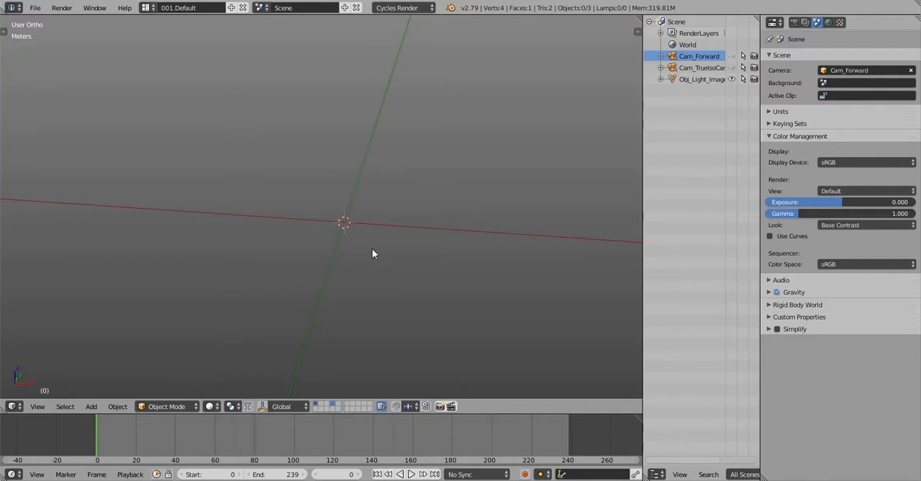
# Add a mesh circle at the 3D cursor in the scene's centre
pyautogui.moveTo(372, 249)
pyautogui.mouseDown(button='middle')
pyautogui.moveTo(382, 244)
pyautogui.moveTo(378, 254)
pyautogui.moveTo(380, 244)
pyautogui.mouseUp(button='middle')
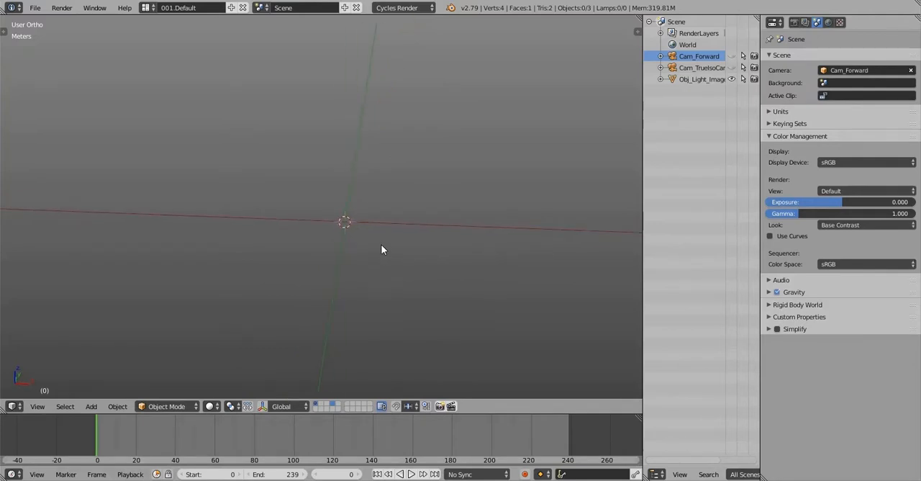
pyautogui.hotkey('shift', 'a')
pyautogui.moveTo(381, 243)
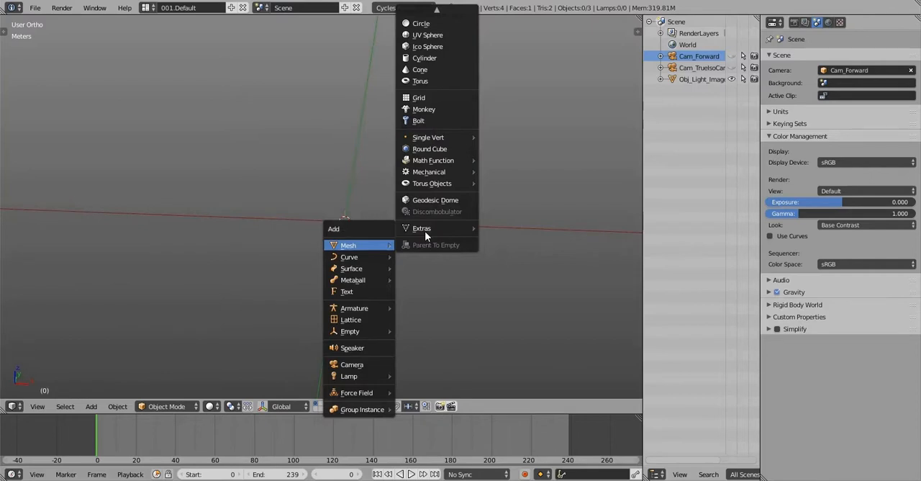
pyautogui.moveTo(436, 13)
pyautogui.click(425, 37)
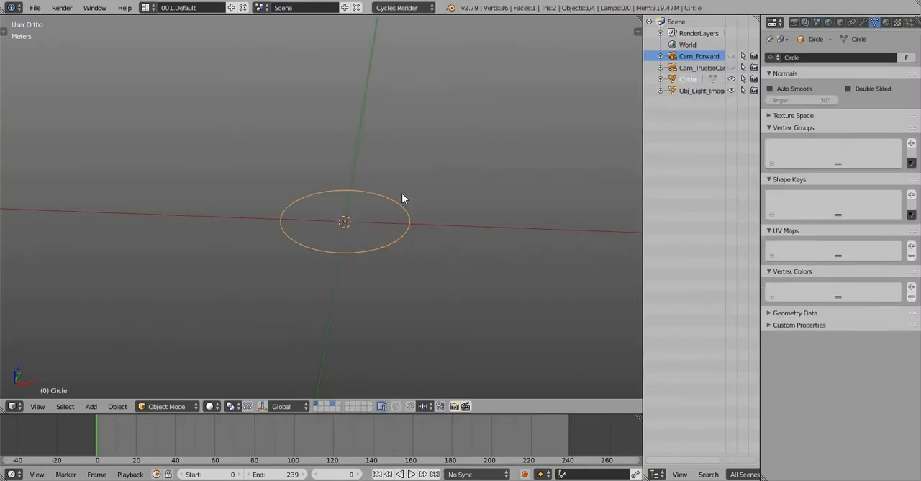
# Set the new circle to 300 vertices with the Triangle Fan fill type
pyautogui.press('t')
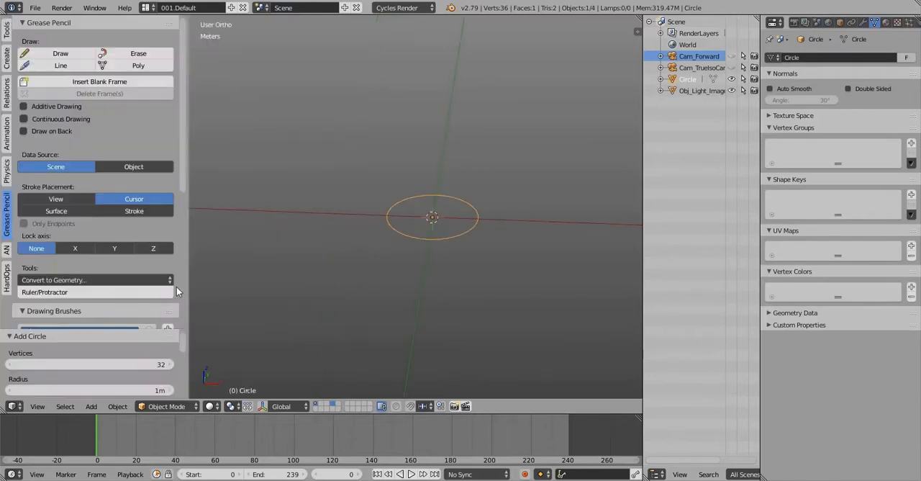
pyautogui.moveTo(58, 316); pyautogui.dragTo(77, 210)
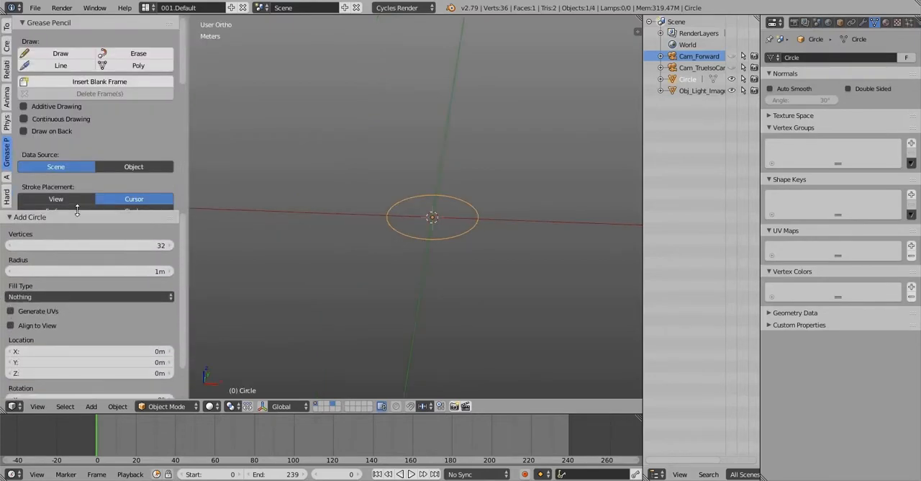
pyautogui.click(108, 245)
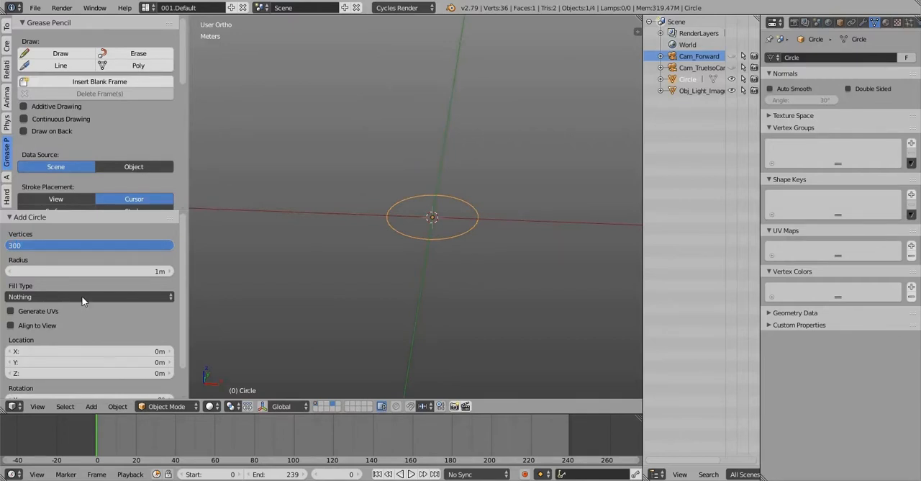
pyautogui.press('Return')
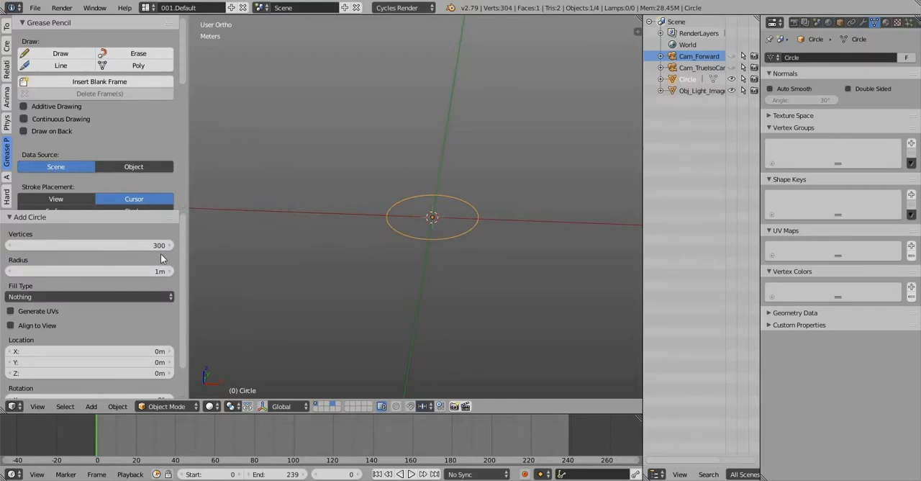
pyautogui.click(131, 296)
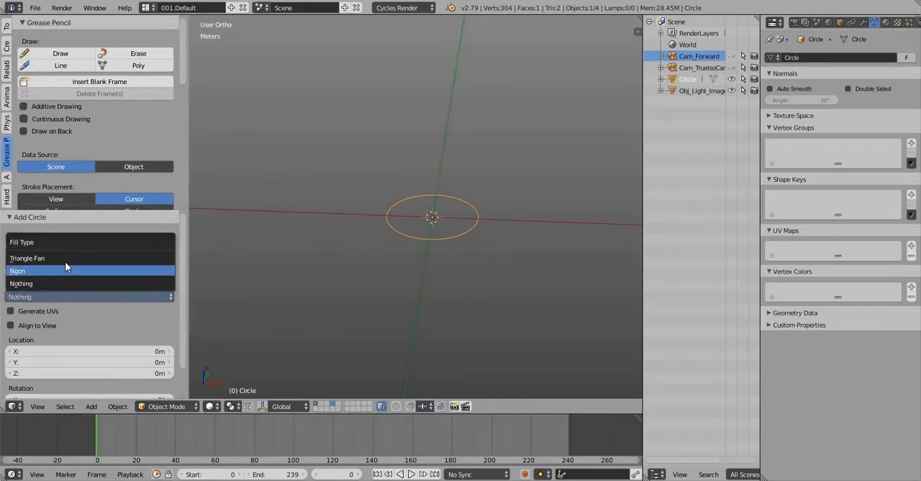
pyautogui.click(65, 258)
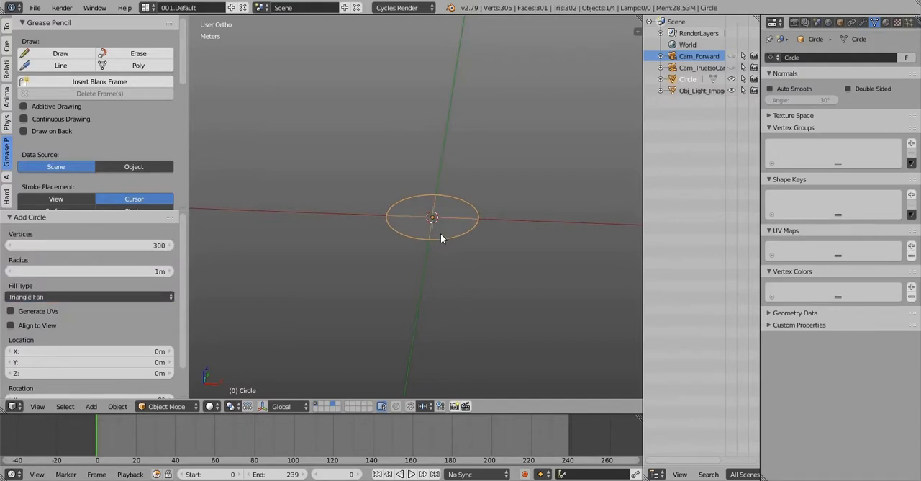
# Show the circle in solid shading from the top view, in Edit Mode with nothing selected
pyautogui.moveTo(440, 233)
pyautogui.mouseDown(button='middle')
pyautogui.moveTo(420, 267)
pyautogui.moveTo(434, 223)
pyautogui.moveTo(458, 222)
pyautogui.mouseUp(button='middle')
pyautogui.scroll(3, 437, 228)
pyautogui.press('z')
pyautogui.press('Tab')
pyautogui.press('t')
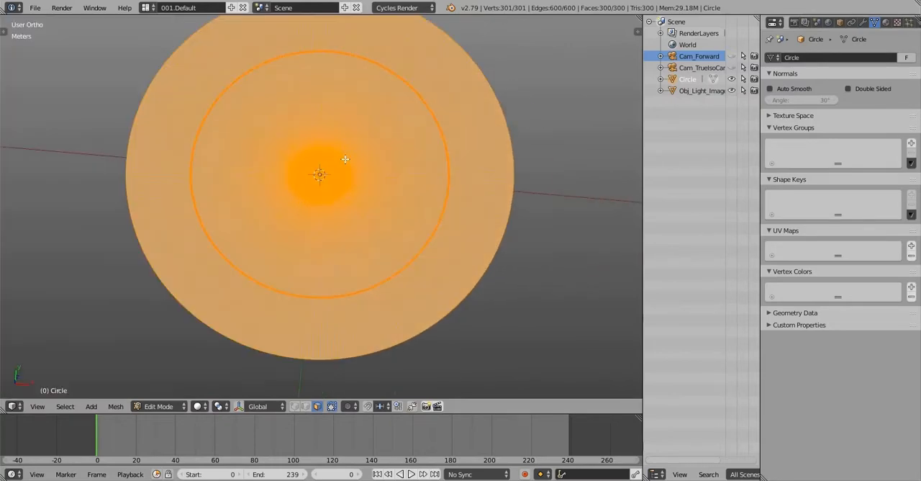
pyautogui.scroll(1, 346, 159)
pyautogui.keyDown('shift'); pyautogui.moveTo(351, 148); pyautogui.dragTo(359, 212, button='middle'); pyautogui.keyUp('shift')
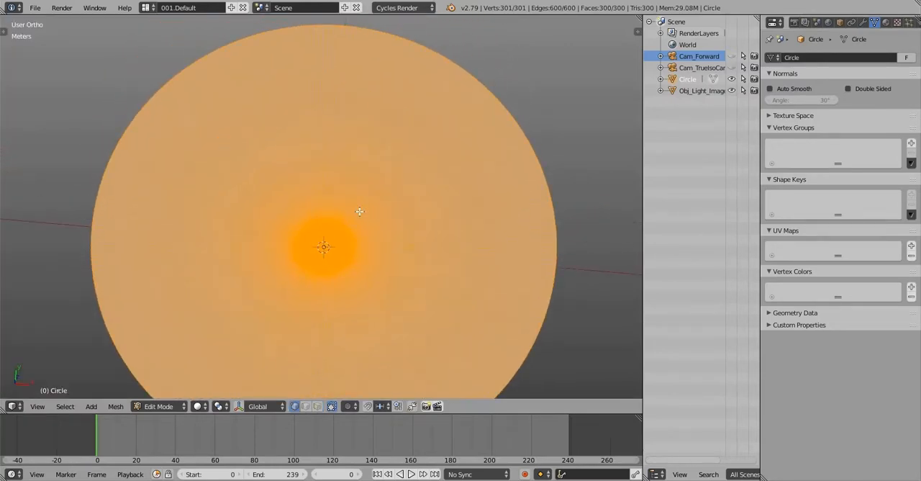
pyautogui.press('a')
pyautogui.scroll(-2, 363, 191)
pyautogui.scroll(2, 363, 191)
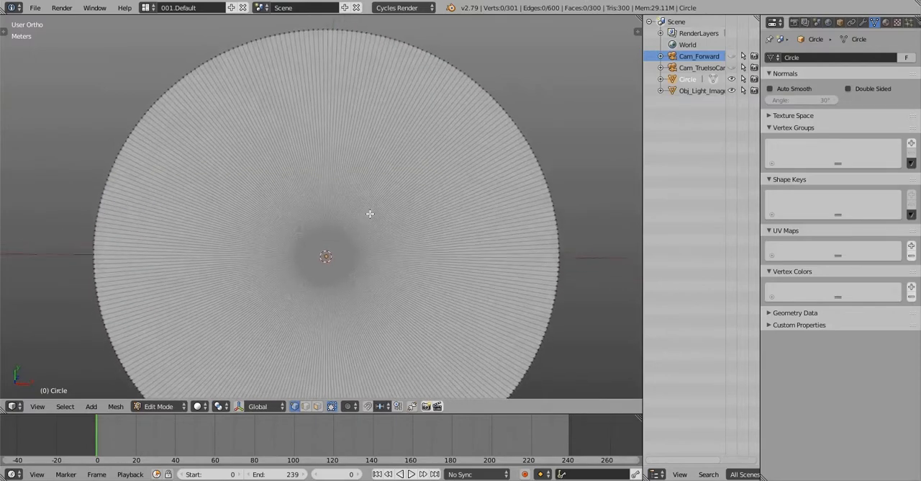
pyautogui.press('q')
pyautogui.click(374, 148)
pyautogui.scroll(-3, 375, 148)
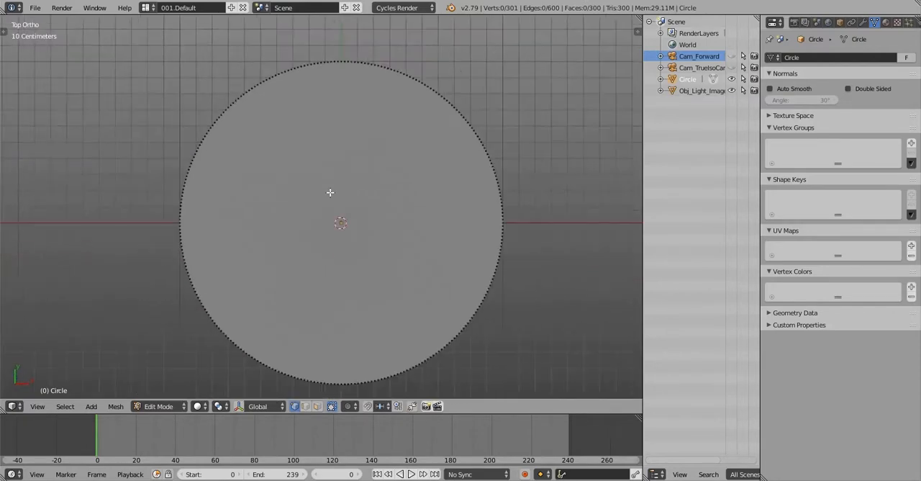
# Select a wedge of 50 adjoining faces clockwise from the circle's uppermost point and separate it into its own object
pyautogui.click(352, 215)
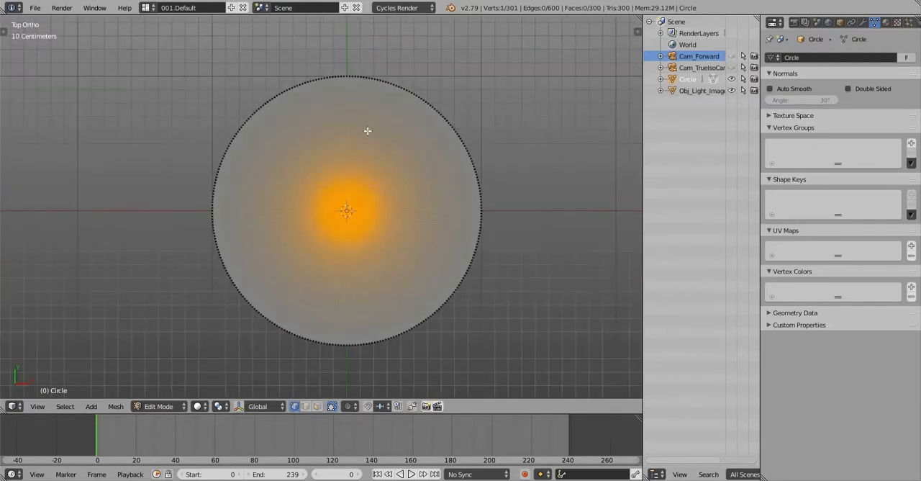
pyautogui.scroll(3, 368, 131)
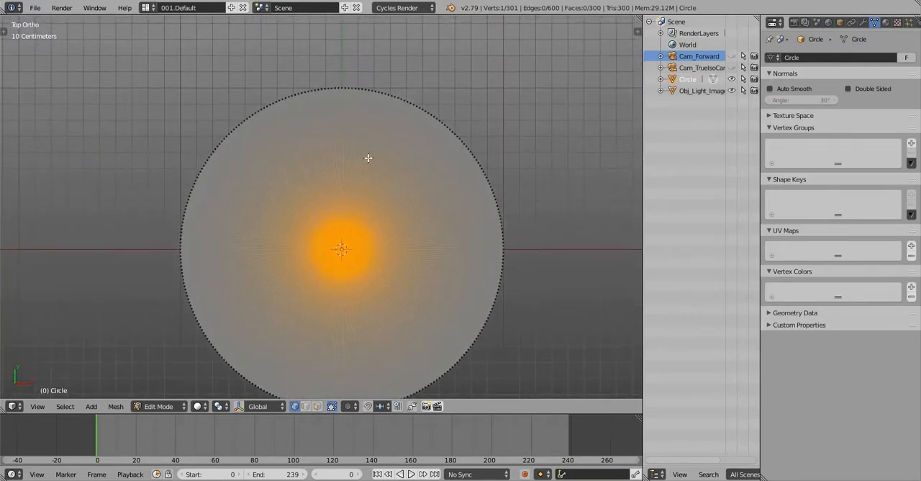
pyautogui.press('a')
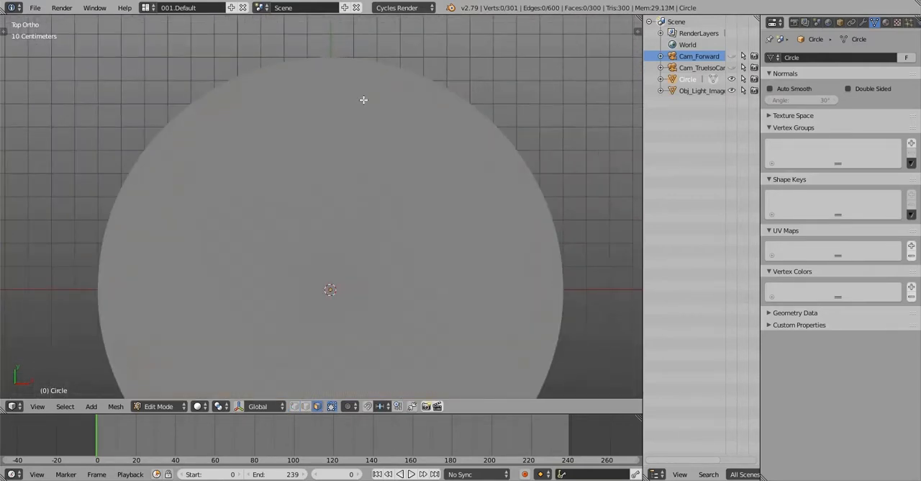
pyautogui.moveTo(356, 66)
pyautogui.mouseDown()
pyautogui.moveTo(338, 63)
pyautogui.moveTo(427, 107)
pyautogui.moveTo(472, 190)
pyautogui.mouseUp()
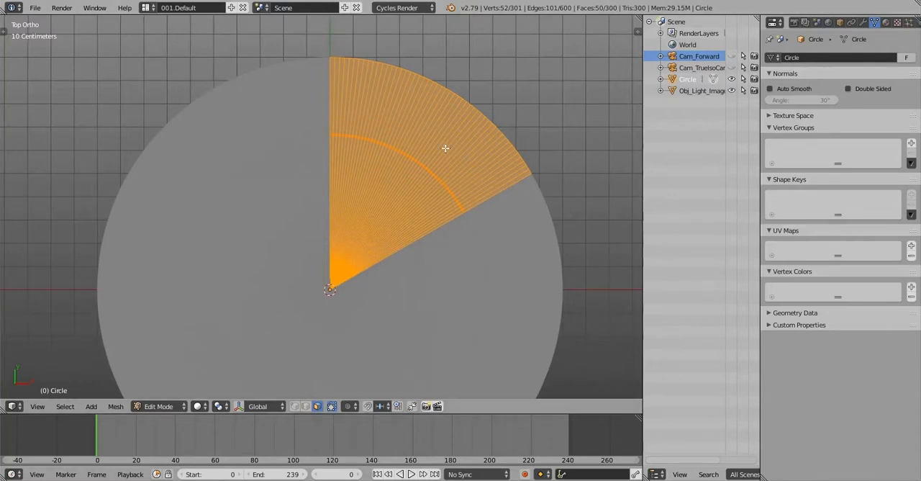
pyautogui.keyDown('shift'); pyautogui.moveTo(453, 146); pyautogui.dragTo(402, 179, button='middle'); pyautogui.keyUp('shift')
pyautogui.scroll(1, 447, 200)
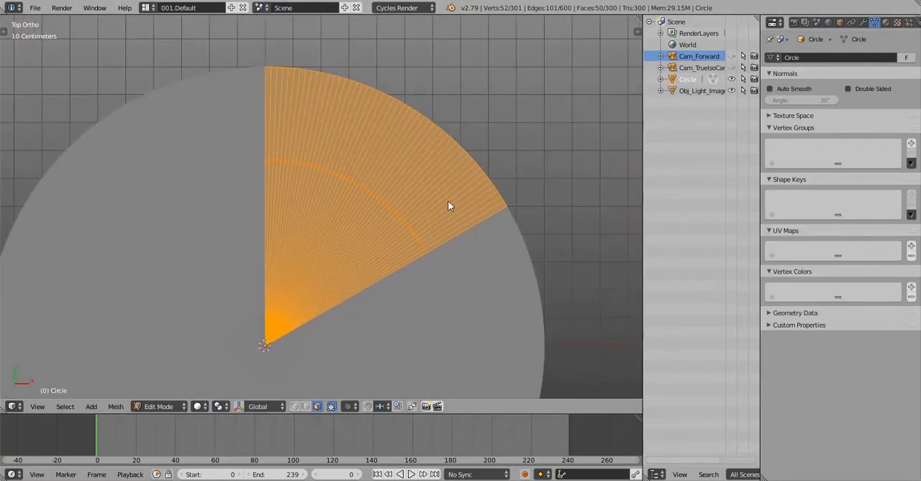
pyautogui.press('p')
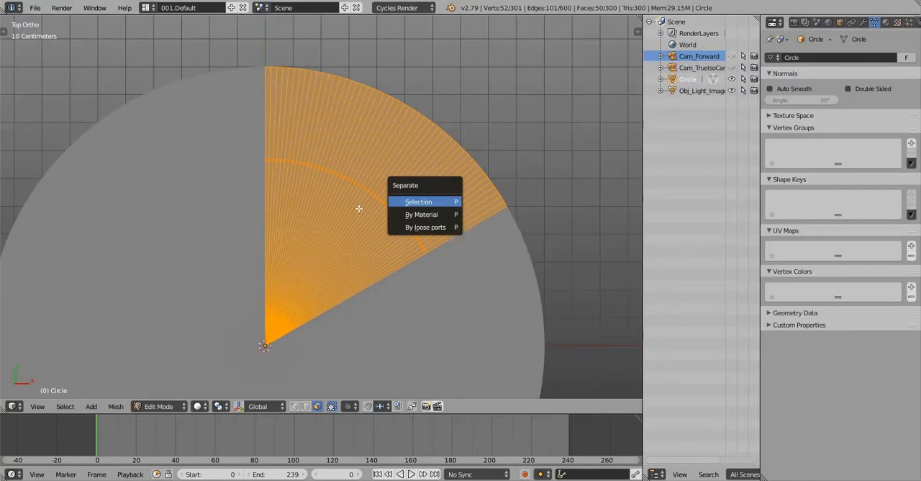
pyautogui.press('Return')
pyautogui.scroll(-2, 359, 209)
pyautogui.press('Tab')
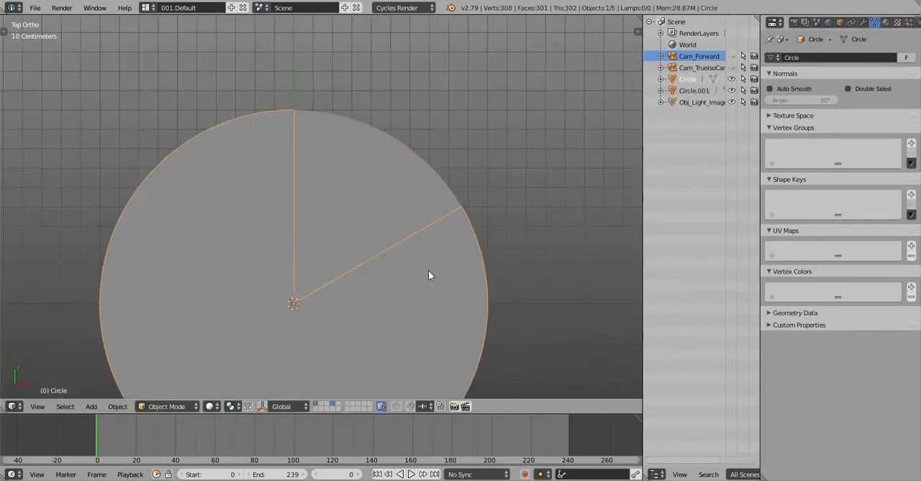
# Delete the rest of the original circle, keeping only the separated wedge
pyautogui.scroll(-2, 428, 276)
pyautogui.press('x')
pyautogui.press('Return')
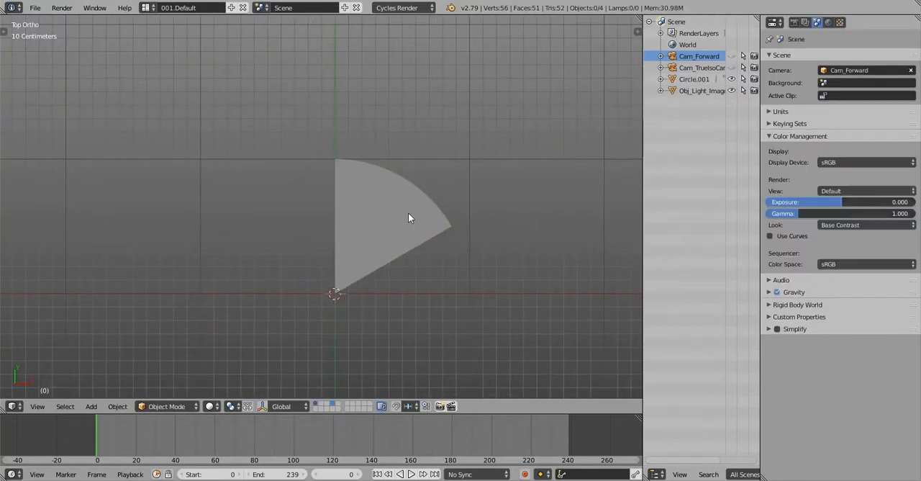
# Connect the two end vertices of the wedge's arc with a straight cut across its faces
pyautogui.rightClick(408, 218)
pyautogui.scroll(3, 362, 202)
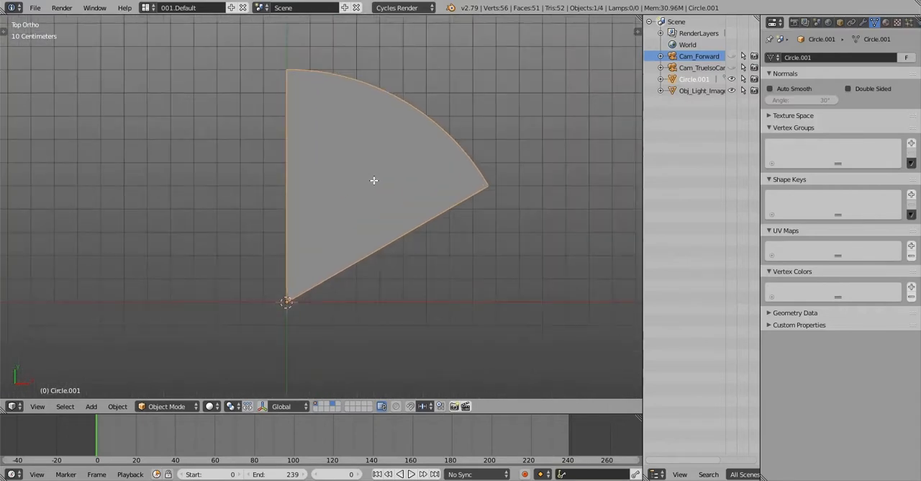
pyautogui.press('Tab')
pyautogui.press('a')
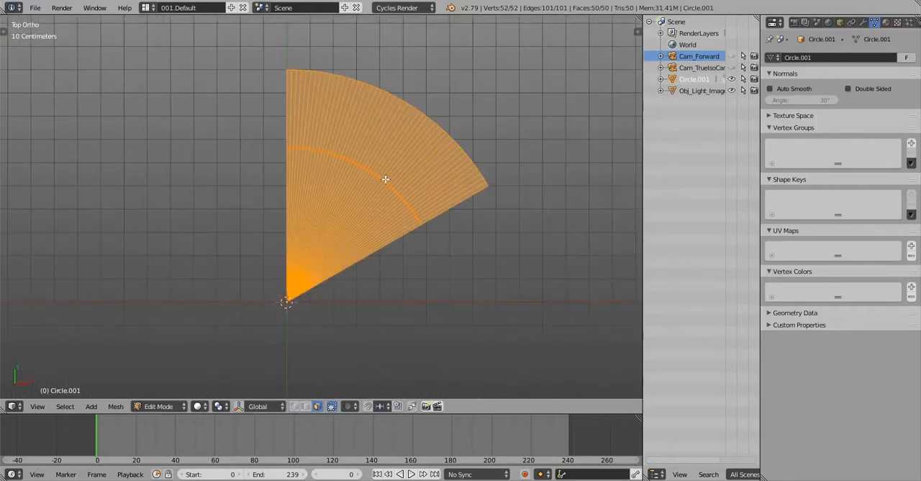
pyautogui.scroll(1, 386, 179)
pyautogui.scroll(2, 444, 195)
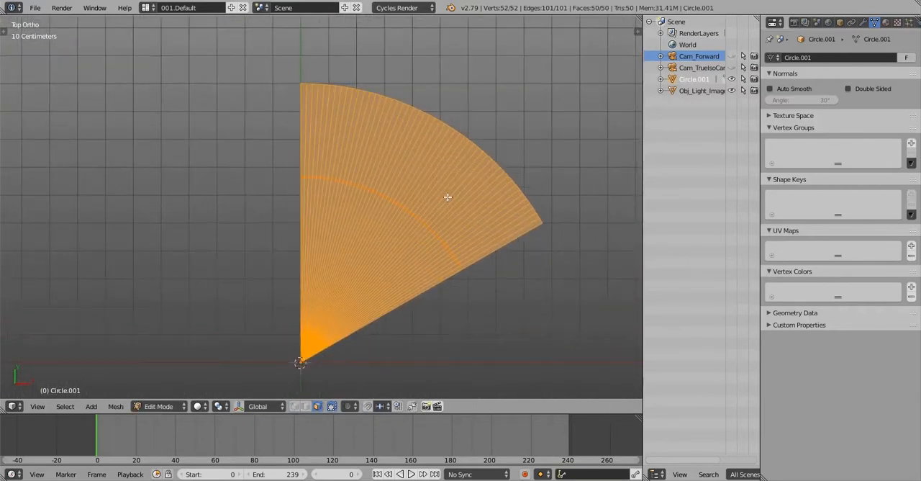
pyautogui.keyDown('shift'); pyautogui.moveTo(444, 195); pyautogui.dragTo(421, 196, button='middle'); pyautogui.keyUp('shift')
pyautogui.press('Tab')
pyautogui.press('Tab')
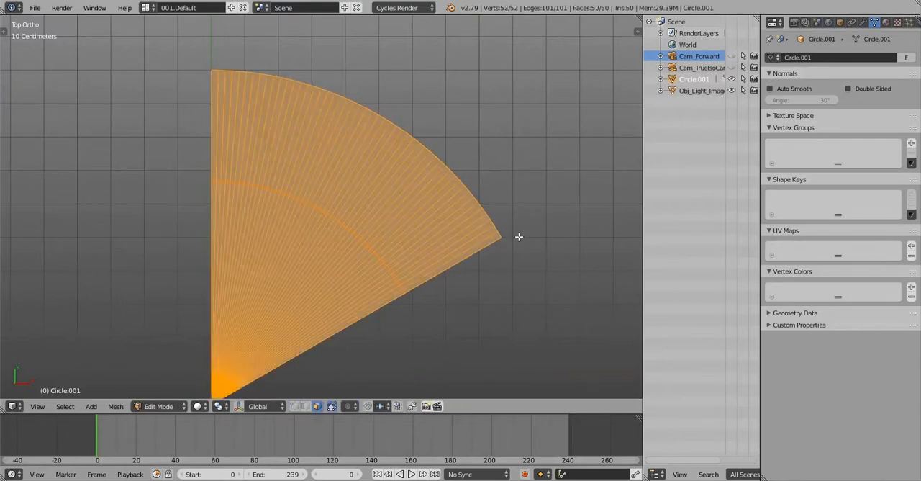
pyautogui.press('a')
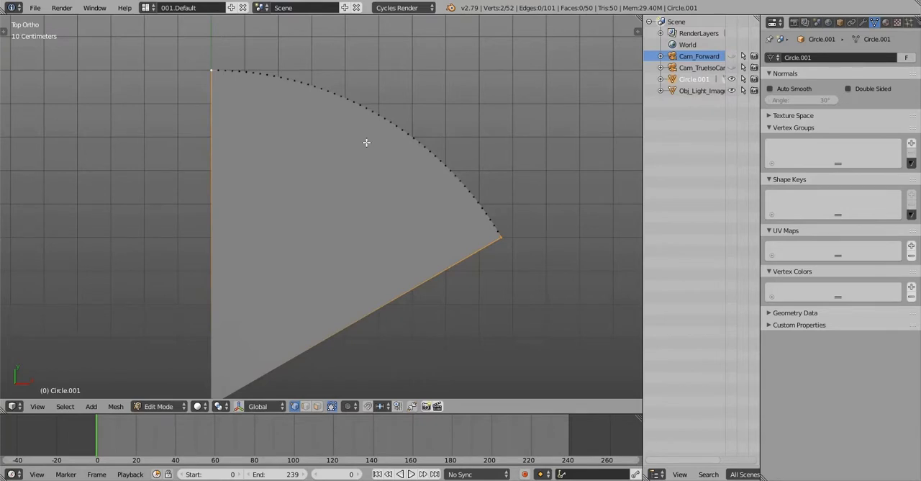
pyautogui.press('j')
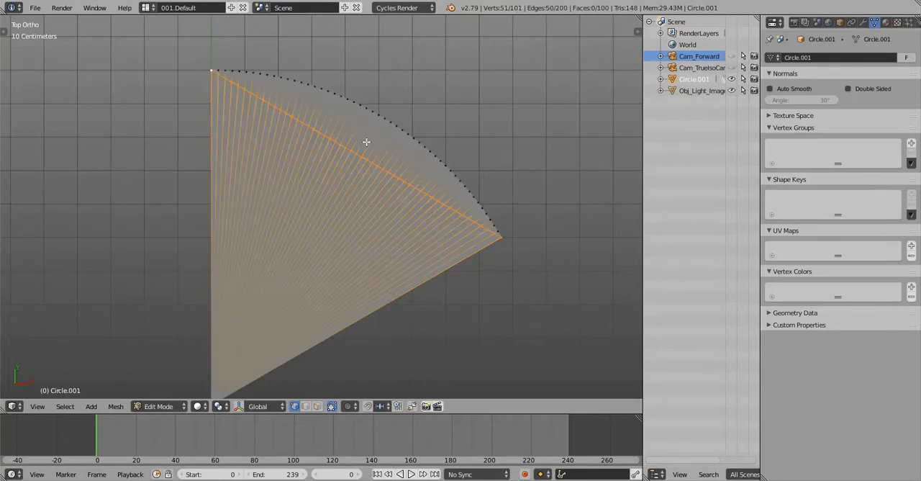
# Select the 50 faces between the straight cut and the arc, separate them into their own object, and return to Object Mode
pyautogui.moveTo(366, 141); pyautogui.dragTo(311, 97, button='middle')
pyautogui.press('a')
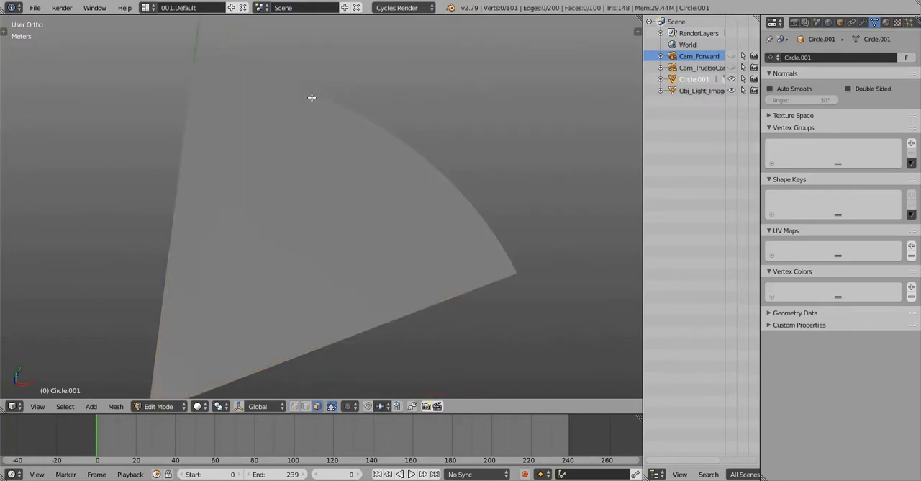
pyautogui.moveTo(312, 95)
pyautogui.mouseDown()
pyautogui.moveTo(225, 56)
pyautogui.moveTo(341, 107)
pyautogui.moveTo(506, 238)
pyautogui.mouseUp()
pyautogui.scroll(8, 523, 250)
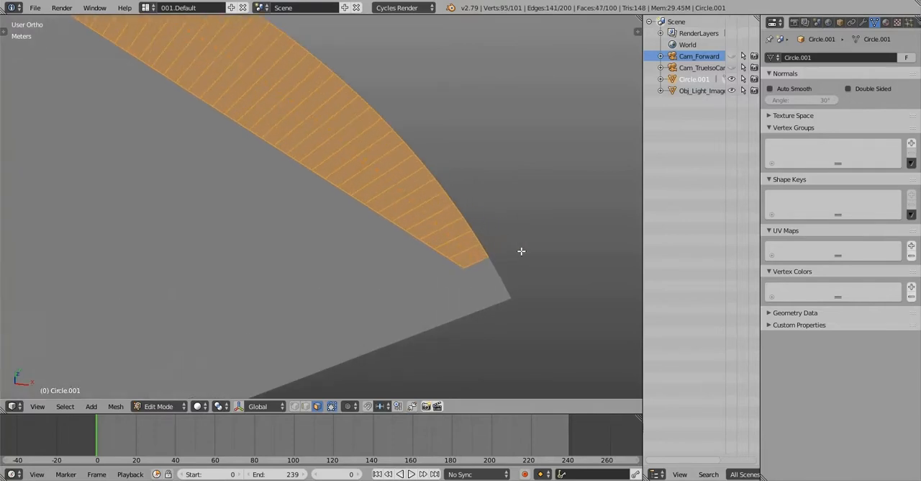
pyautogui.keyDown('shift'); pyautogui.rightClick(459, 302); pyautogui.keyUp('shift')
pyautogui.keyDown('shift'); pyautogui.rightClick(482, 331); pyautogui.keyUp('shift')
pyautogui.scroll(-12, 460, 252)
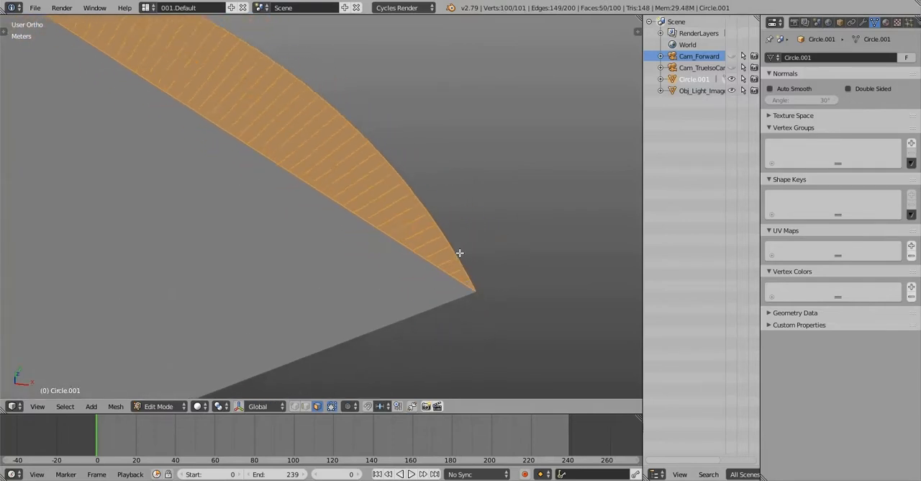
pyautogui.moveTo(391, 190)
pyautogui.keyDown('shift'); pyautogui.mouseDown(button='middle')
pyautogui.moveTo(404, 169)
pyautogui.moveTo(425, 214)
pyautogui.moveTo(380, 178)
pyautogui.mouseUp(button='middle'); pyautogui.keyUp('shift')
pyautogui.scroll(2, 380, 179)
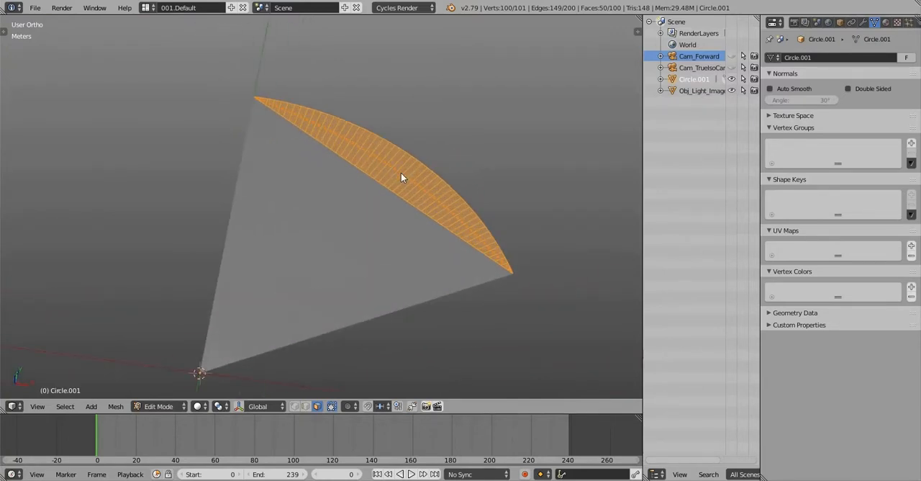
pyautogui.press('p')
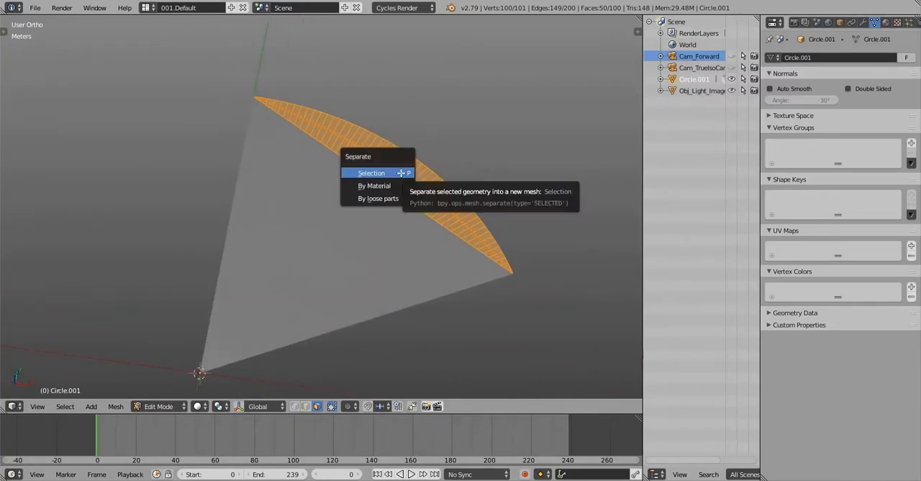
pyautogui.click(400, 175)
pyautogui.press('Tab')
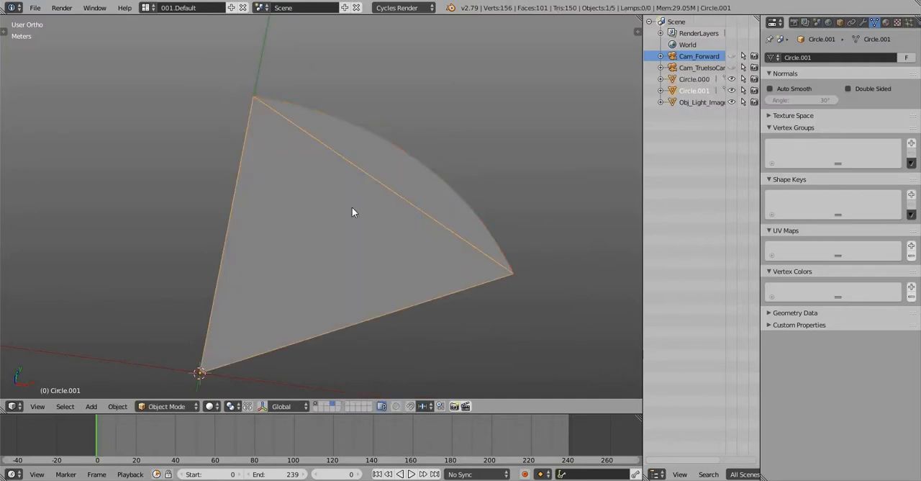
# Select the separated arc segment and test whether it moves apart from the triangle, cancelling each move
pyautogui.press('g')
pyautogui.rightClick(402, 171)
pyautogui.rightClick(403, 170)
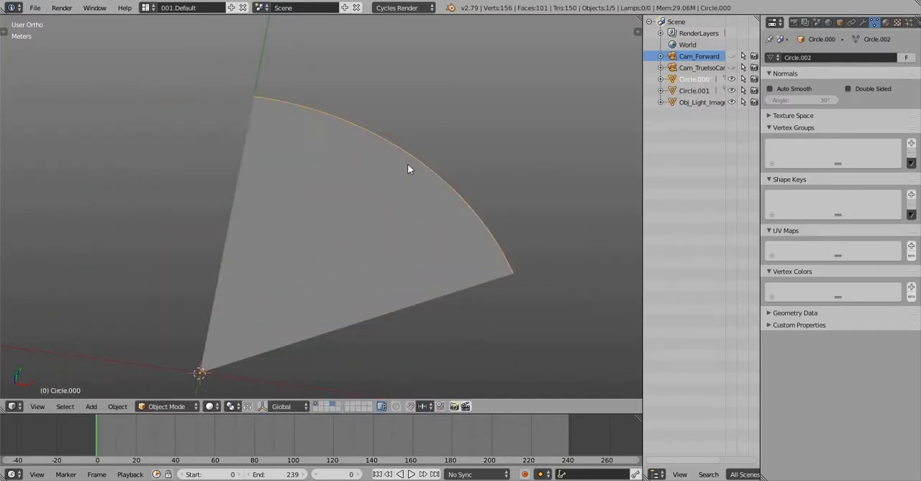
pyautogui.press('g')
pyautogui.rightClick(467, 204)
pyautogui.moveTo(467, 204)
pyautogui.mouseDown(button='middle')
pyautogui.moveTo(417, 194)
pyautogui.moveTo(398, 151)
pyautogui.moveTo(479, 212)
pyautogui.mouseUp(button='middle')
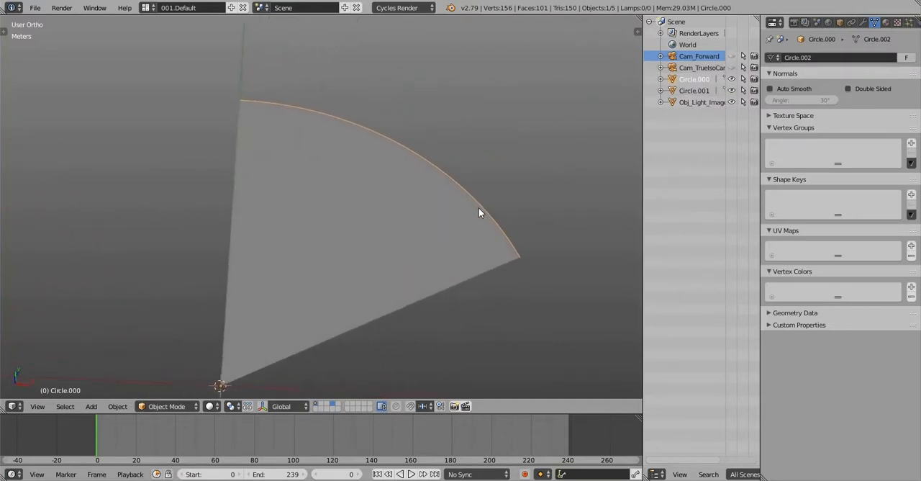
pyautogui.press('g')
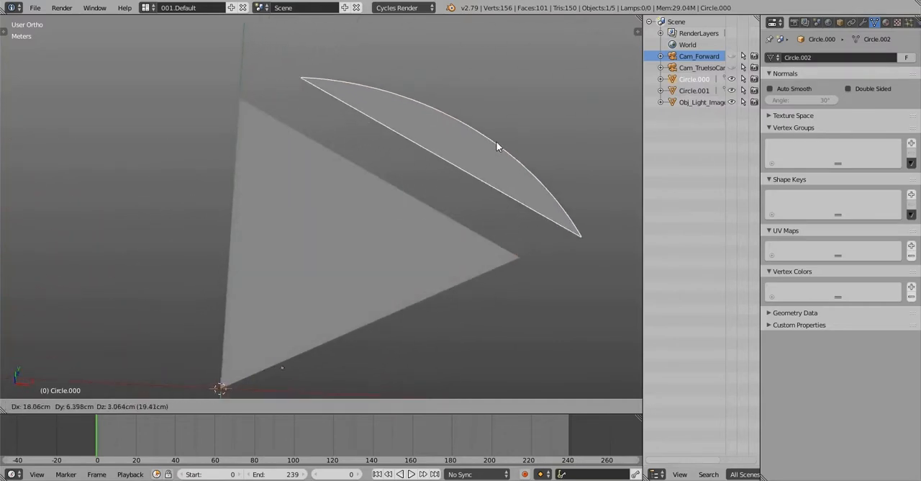
pyautogui.press('Escape')
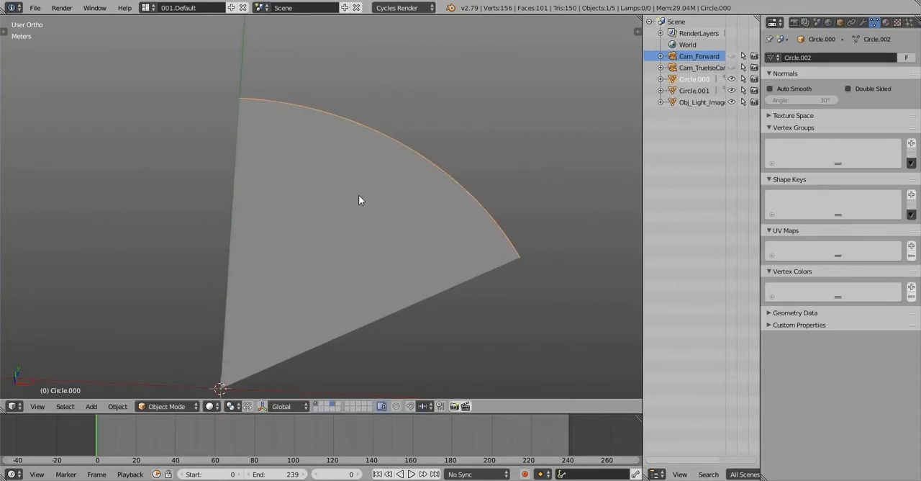
# In the top view, duplicate the arc segment and move the copy -1 m along Y so its corner meets the 3D cursor
pyautogui.press('q')
pyautogui.click(359, 138)
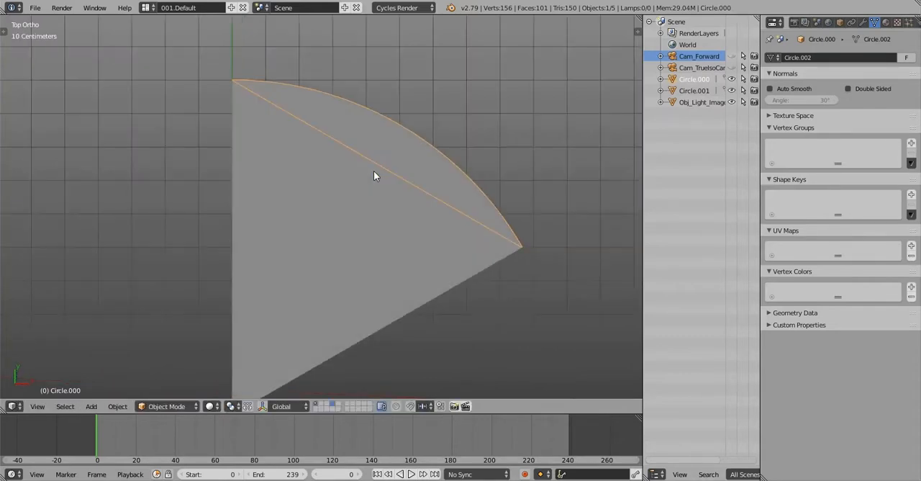
pyautogui.keyDown('shift'); pyautogui.moveTo(373, 171); pyautogui.dragTo(354, 127, button='middle'); pyautogui.keyUp('shift')
pyautogui.scroll(-2, 387, 131)
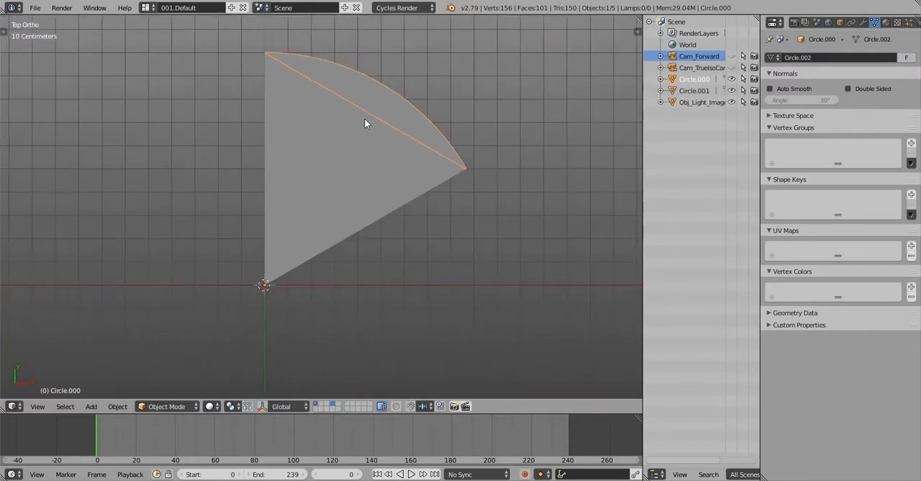
pyautogui.hotkey('shift', 'd')
pyautogui.press('g')
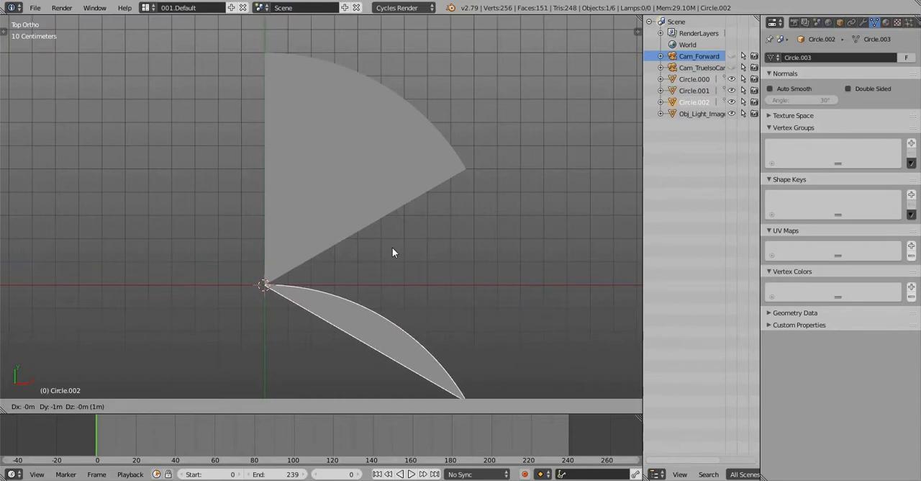
pyautogui.click(392, 248)
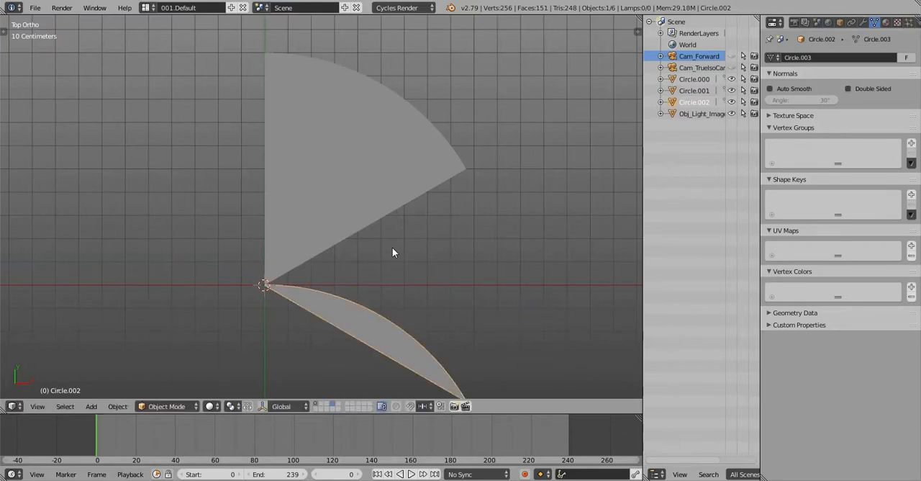
# Set the pivot to the 3D Cursor and rotate the copied segment until its straight edge meets the triangle's vertical edge, bulging outward
pyautogui.press('.')
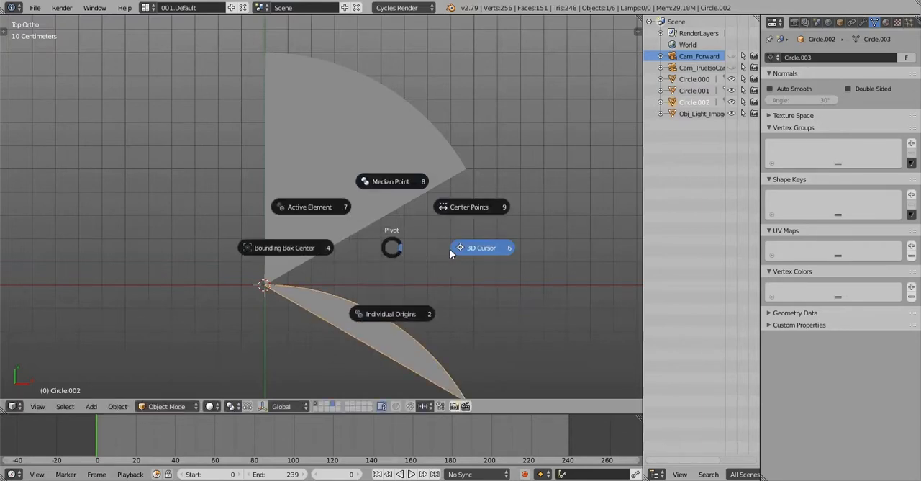
pyautogui.click(481, 248)
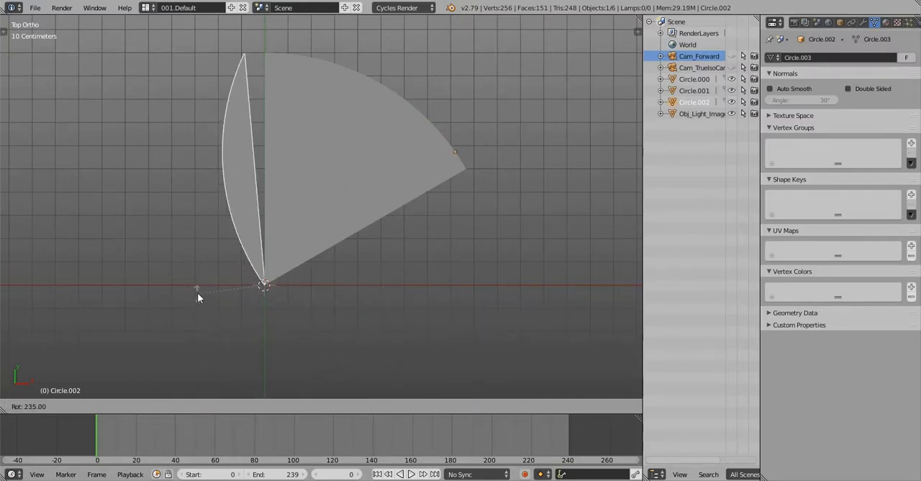
pyautogui.click(364, 203)
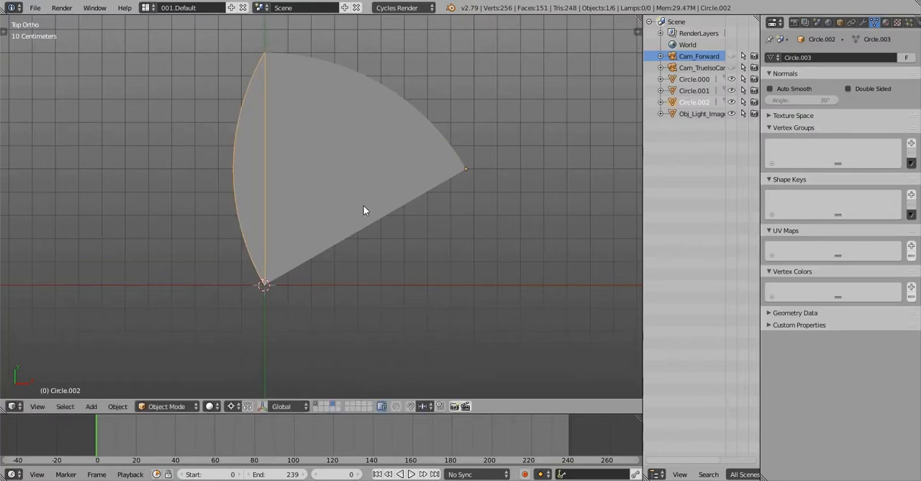
pyautogui.scroll(3, 363, 206)
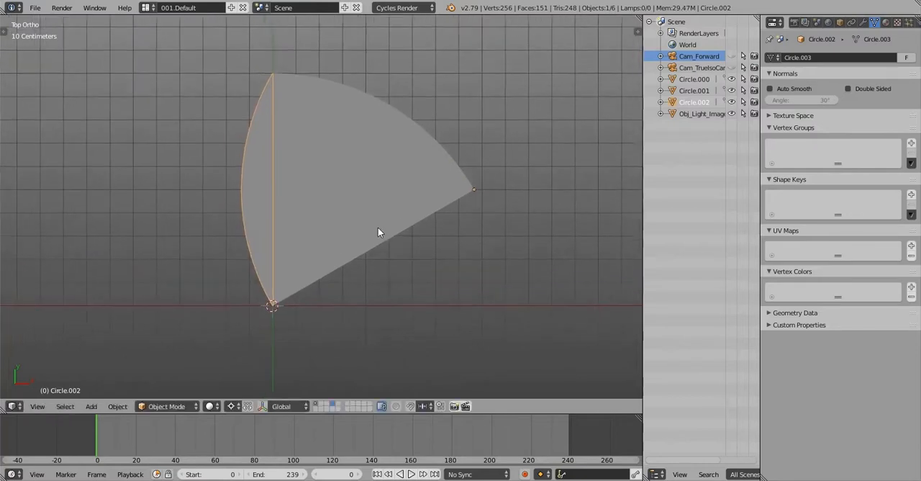
# Duplicate the original arc segment again and move the copy straight down along Y until its corner meets the 3D cursor
pyautogui.rightClick(338, 92)
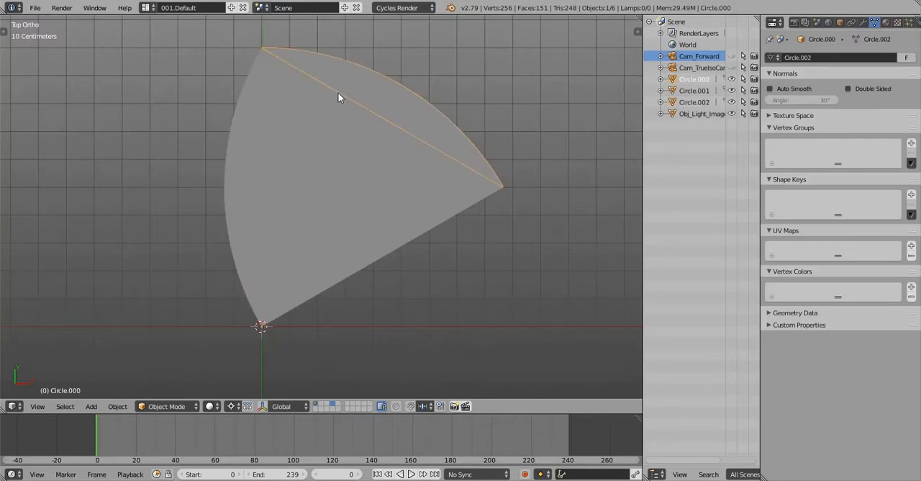
pyautogui.hotkey('shift', 'd')
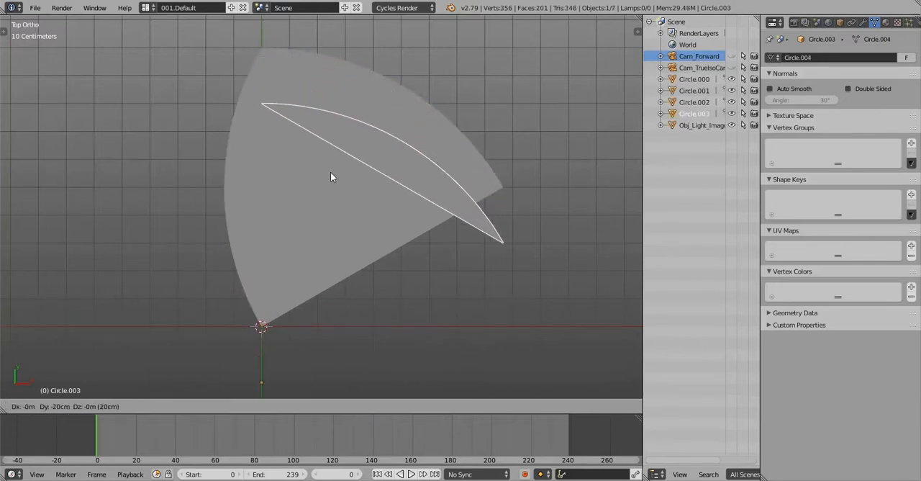
pyautogui.click(337, 369)
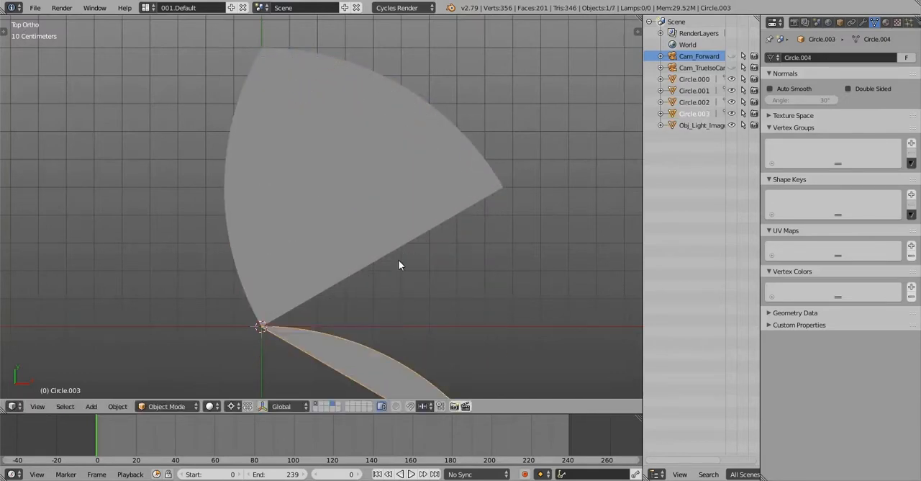
pyautogui.keyDown('shift'); pyautogui.moveTo(399, 260); pyautogui.dragTo(380, 142, button='middle'); pyautogui.keyUp('shift')
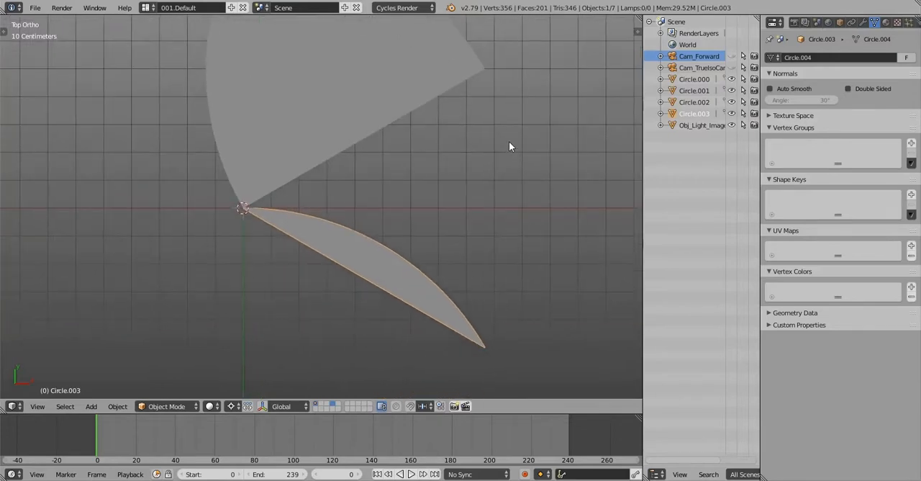
# Rotate the new copy by -60° about the 3D cursor so its straight edge lies along the triangle's lower slanted edge
pyautogui.press('r')
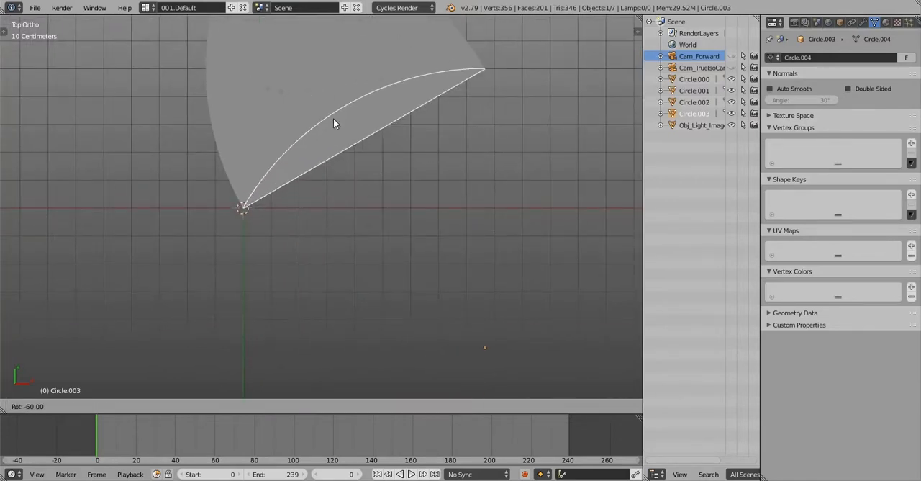
pyautogui.click(333, 118)
pyautogui.keyDown('shift'); pyautogui.moveTo(334, 146); pyautogui.dragTo(358, 217, button='middle'); pyautogui.keyUp('shift')
pyautogui.scroll(3, 357, 217)
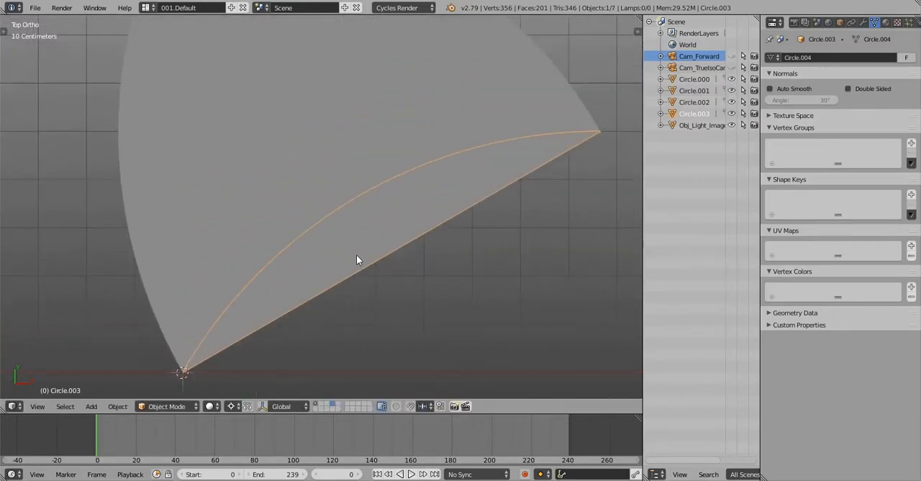
# Select the rotated copy's straight edge loop in Edit Mode and create a custom transform orientation from it
pyautogui.moveTo(356, 255); pyautogui.dragTo(398, 223, button='middle')
pyautogui.scroll(4, 416, 196)
pyautogui.press('Tab')
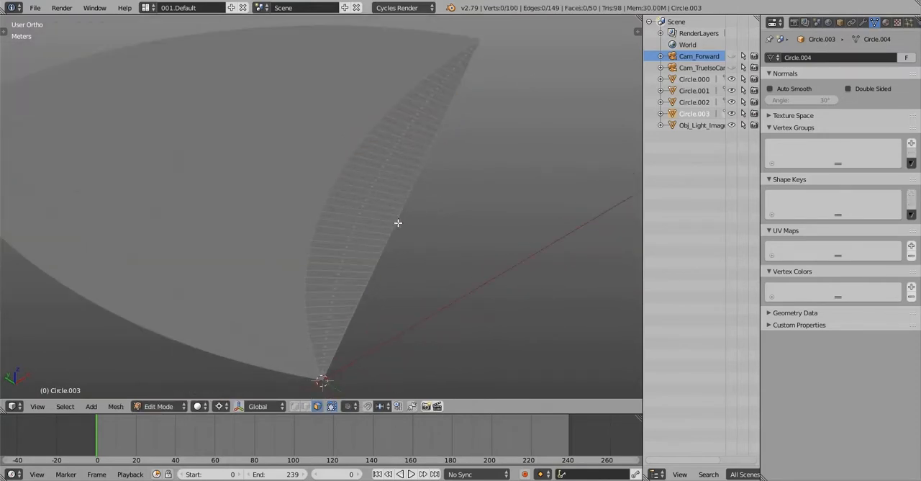
pyautogui.press('2')
pyautogui.scroll(2, 398, 223)
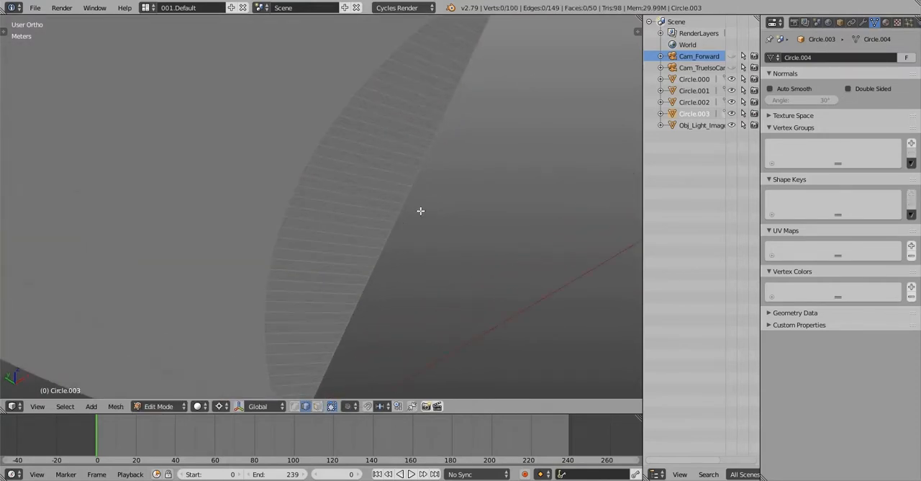
pyautogui.keyDown('alt'); pyautogui.rightClick(420, 210); pyautogui.keyUp('alt')
pyautogui.moveTo(419, 211); pyautogui.dragTo(464, 210, button='middle')
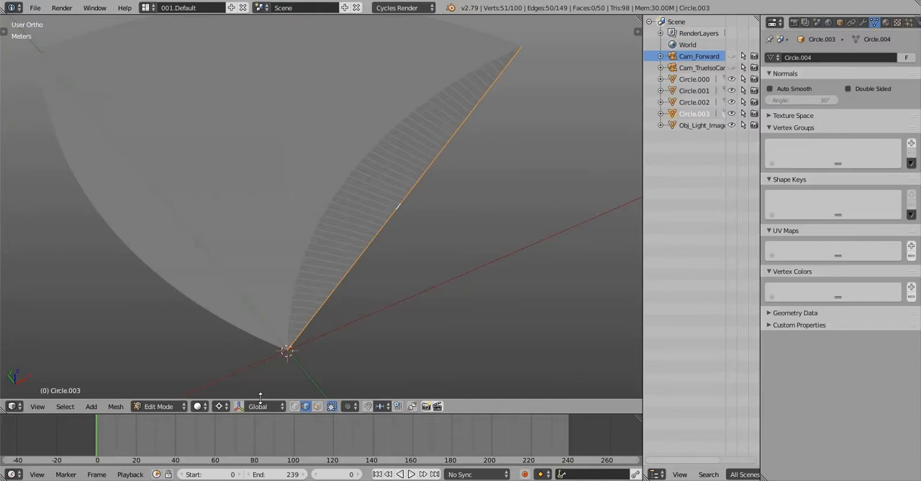
pyautogui.hotkey('ctrl', 'alt', 'space')
pyautogui.click(280, 406)
pyautogui.moveTo(403, 238)
pyautogui.mouseDown(button='middle')
pyautogui.moveTo(405, 220)
pyautogui.moveTo(415, 221)
pyautogui.mouseUp(button='middle')
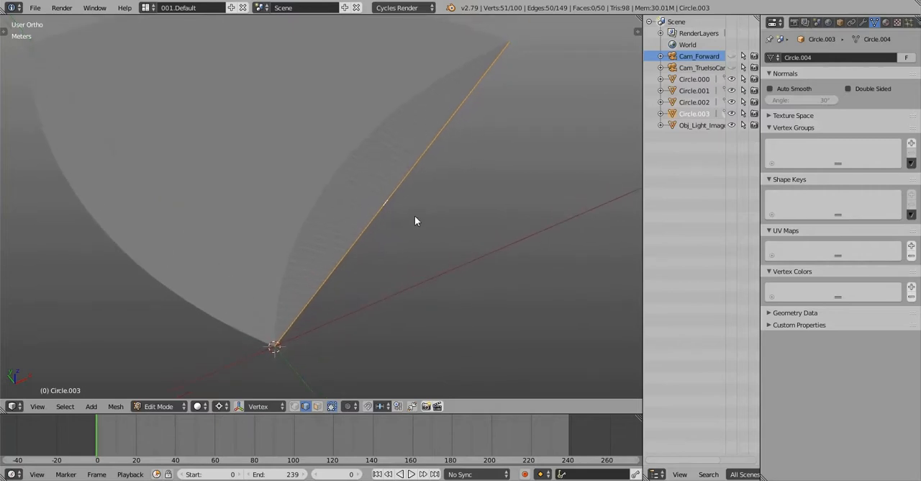
# Try to rotate the lower arc segment in Object Mode about the custom orientation's X axis and the global X axis
pyautogui.press('Tab')
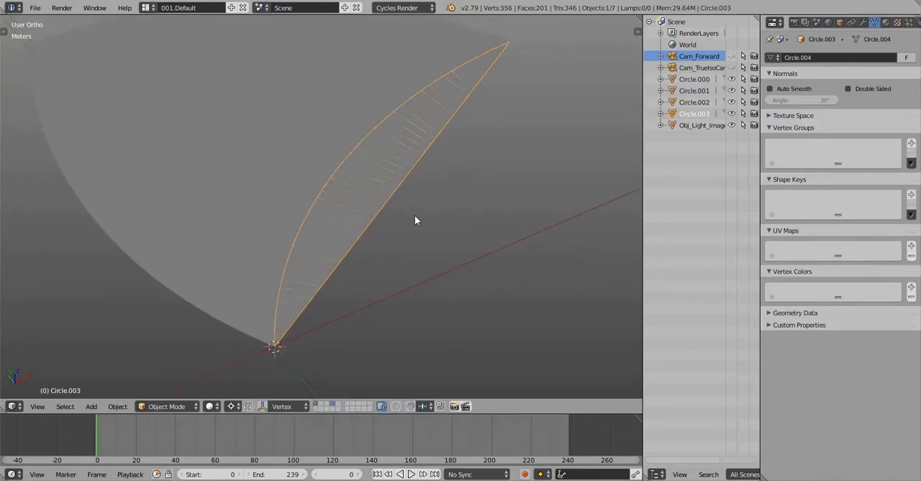
pyautogui.moveTo(415, 215)
pyautogui.mouseDown(button='middle')
pyautogui.moveTo(421, 195)
pyautogui.moveTo(442, 203)
pyautogui.moveTo(453, 194)
pyautogui.moveTo(423, 199)
pyautogui.moveTo(422, 242)
pyautogui.mouseUp(button='middle')
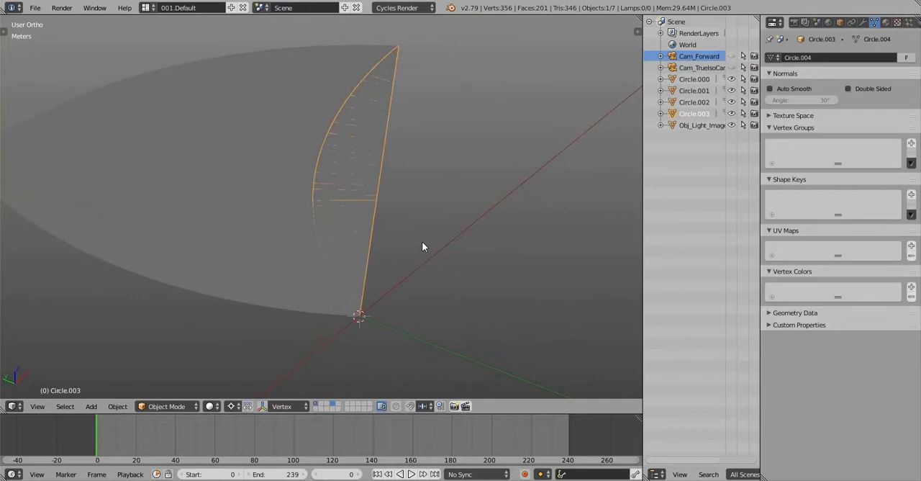
pyautogui.moveTo(421, 242); pyautogui.dragTo(434, 221, button='middle')
pyautogui.press('r')
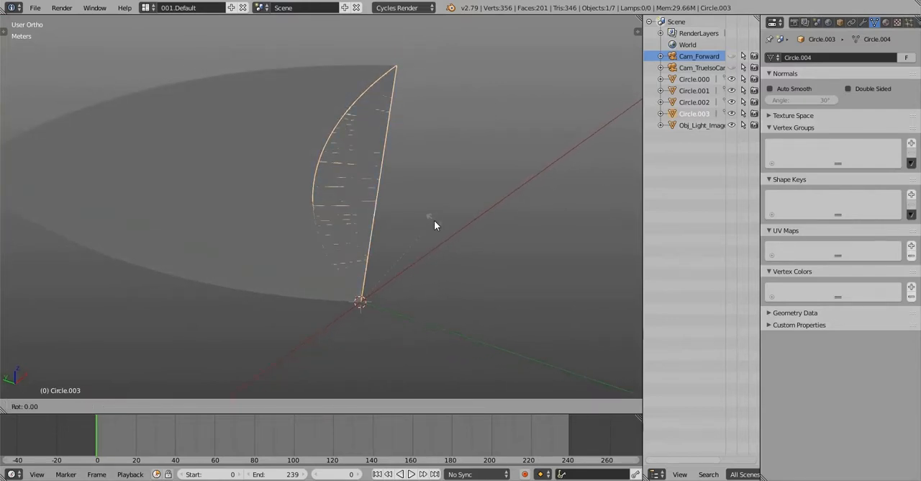
pyautogui.press('x')
pyautogui.press('x')
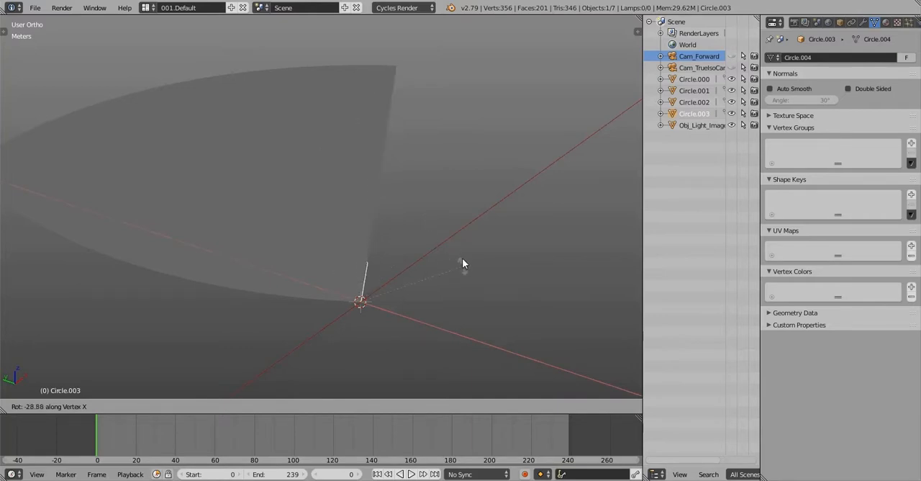
pyautogui.press('x')
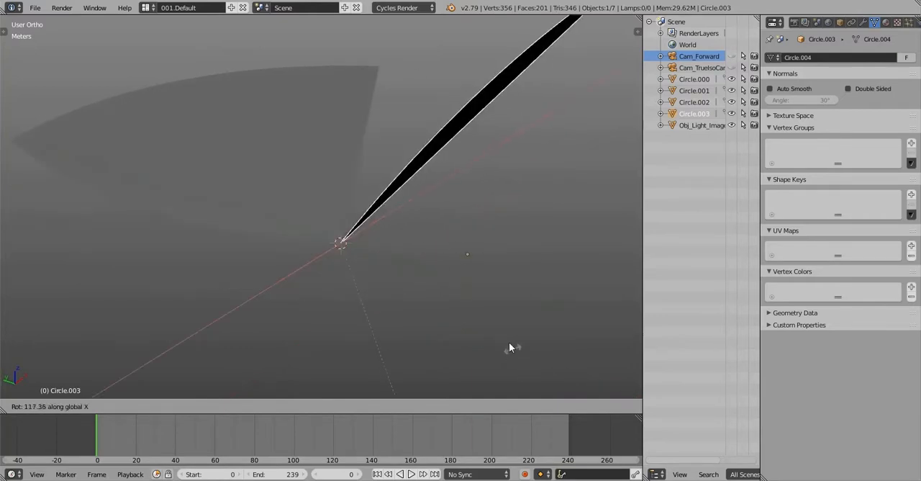
pyautogui.rightClick(429, 182)
# Reopen the lower arc segment in Edit Mode and show it from the top view
pyautogui.press('Tab')
pyautogui.moveTo(425, 187); pyautogui.dragTo(334, 213, button='middle')
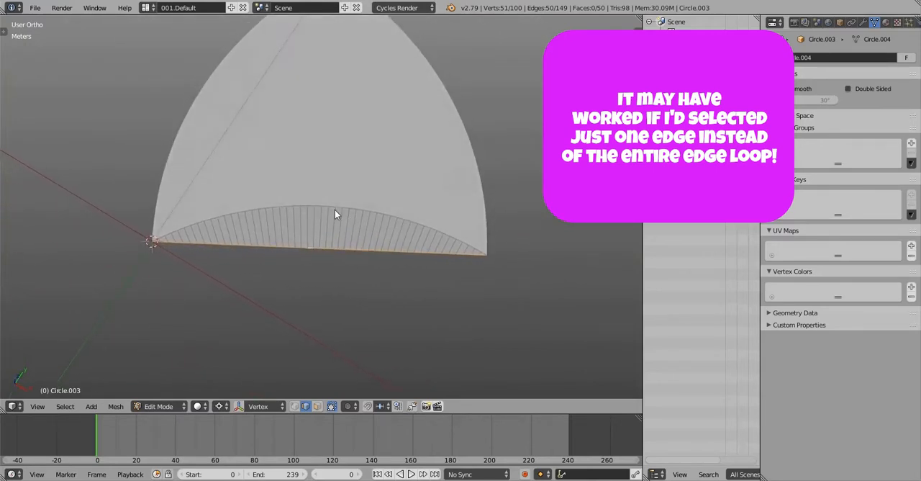
pyautogui.press('q')
pyautogui.click(343, 176)
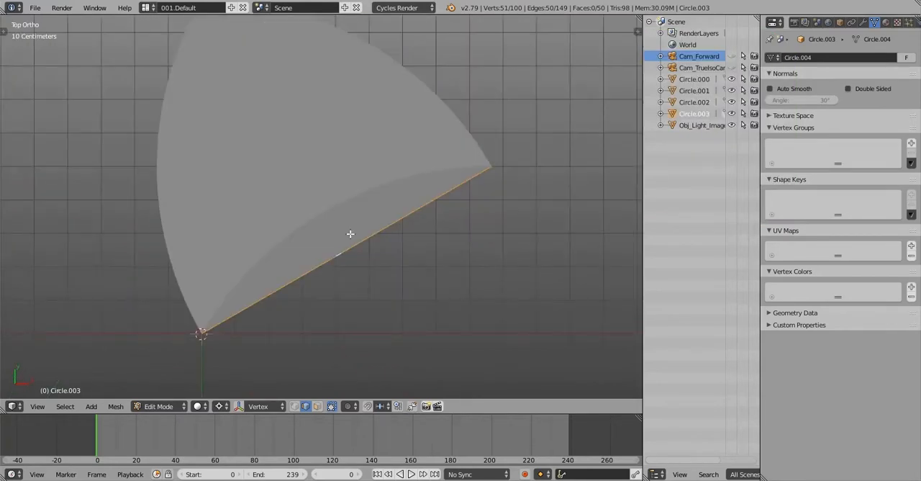
# In wireframe, select the cross edge at the middle of the lower arc segment and create a custom transform orientation from it
pyautogui.scroll(2, 349, 233)
pyautogui.press('z')
pyautogui.scroll(1, 327, 222)
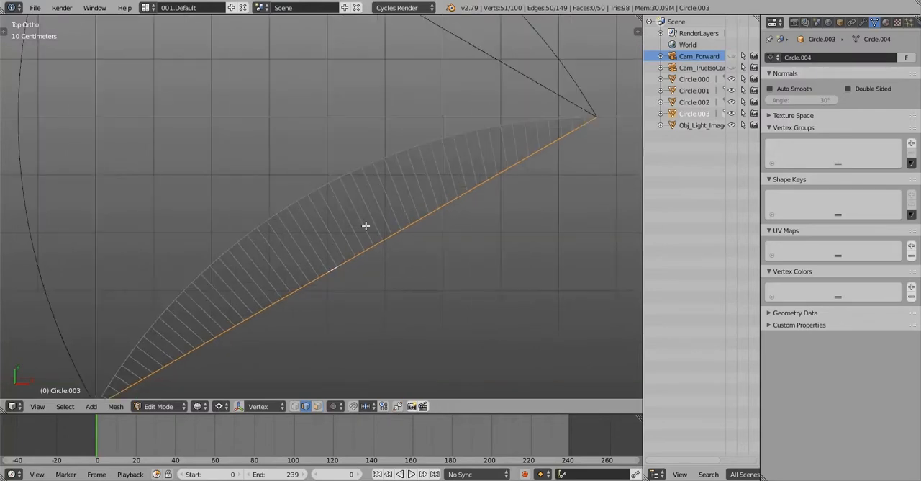
pyautogui.hotkey('ctrl', 'z')
pyautogui.scroll(-2, 367, 228)
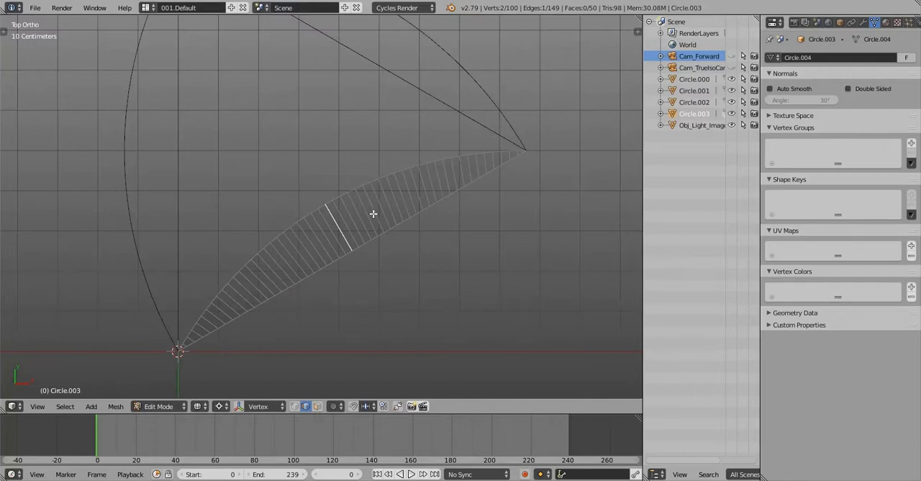
pyautogui.scroll(-1, 374, 213)
pyautogui.keyDown('shift'); pyautogui.moveTo(373, 213); pyautogui.dragTo(372, 188, button='middle'); pyautogui.keyUp('shift')
pyautogui.press('2')
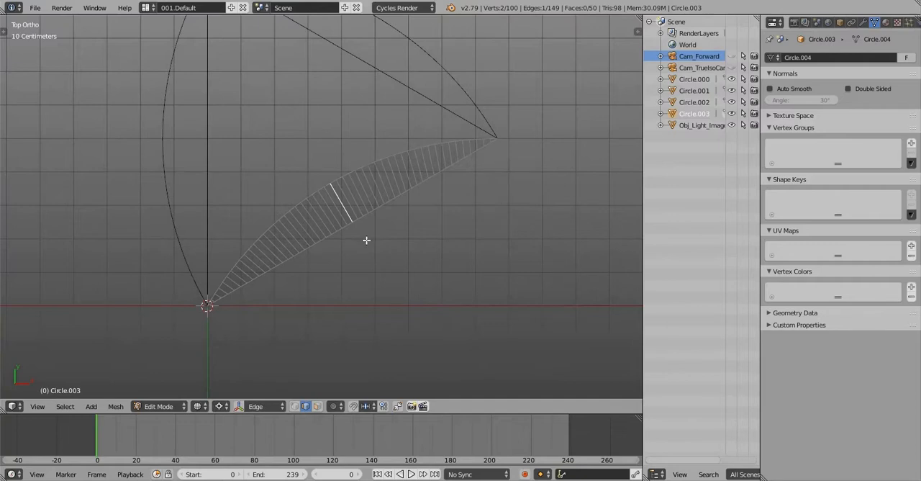
pyautogui.scroll(3, 366, 239)
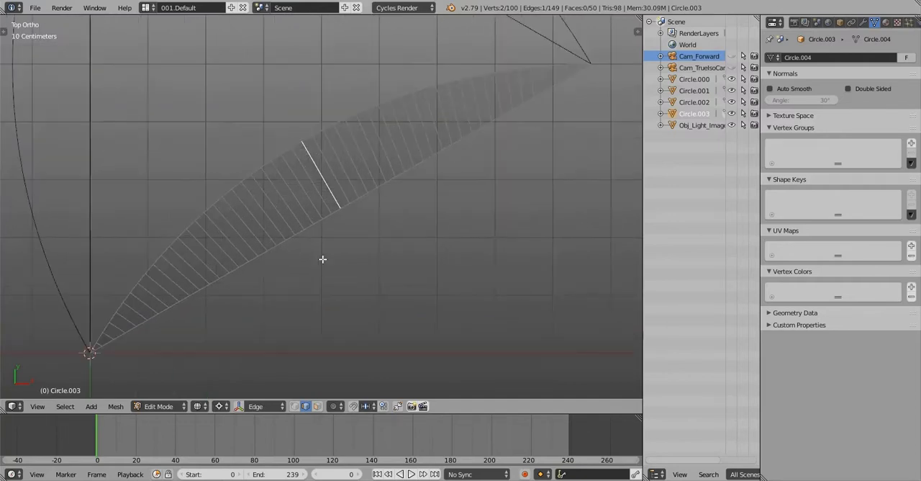
# Create transform orientations from the lower arc's straight edge loop, and make the cross edge's Edge orientation the active one
pyautogui.keyDown('alt'); pyautogui.rightClick(364, 197); pyautogui.keyUp('alt')
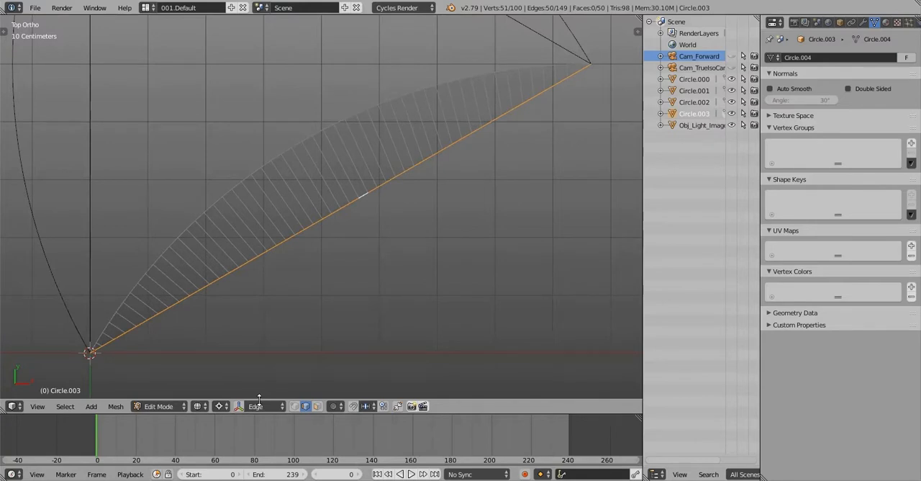
pyautogui.hotkey('ctrl', 'alt', 'space')
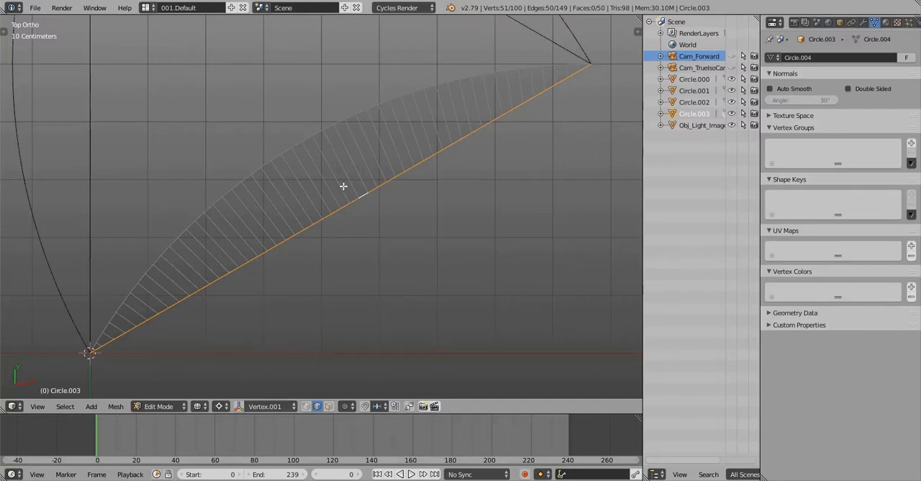
pyautogui.hotkey('ctrl', 'alt', 'space')
pyautogui.scroll(2, 343, 187)
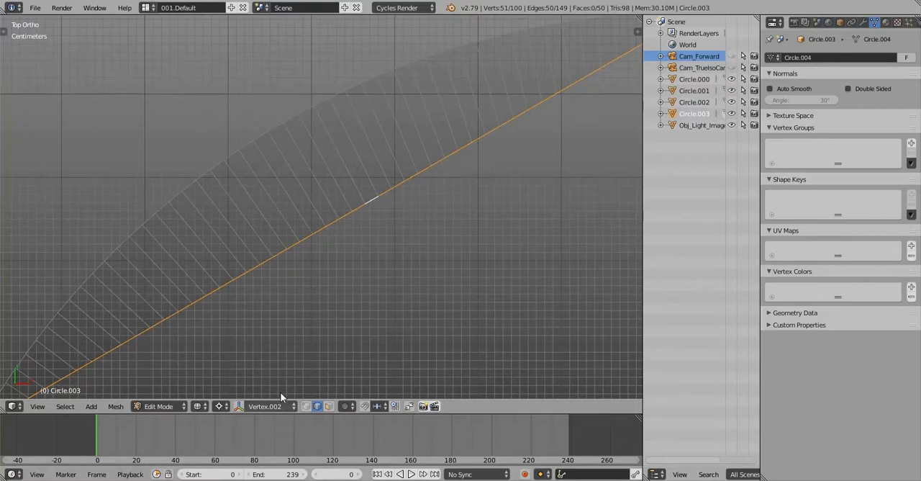
pyautogui.click(280, 405)
pyautogui.click(276, 312)
# Try to rotate the lower arc segment freely in Object Mode about the Edge orientation's X axis
pyautogui.moveTo(344, 257); pyautogui.dragTo(394, 230, button='middle')
pyautogui.press('Tab')
pyautogui.scroll(-4, 374, 247)
pyautogui.press('r')
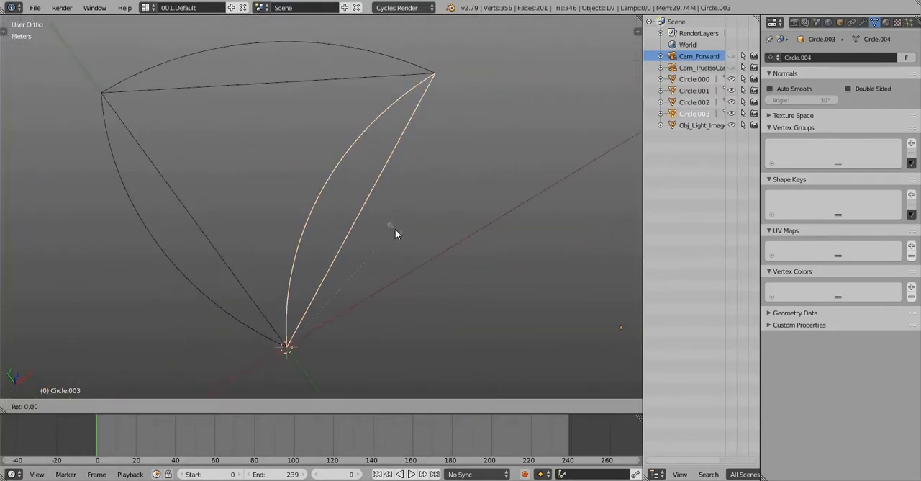
pyautogui.press('x')
pyautogui.press('x')
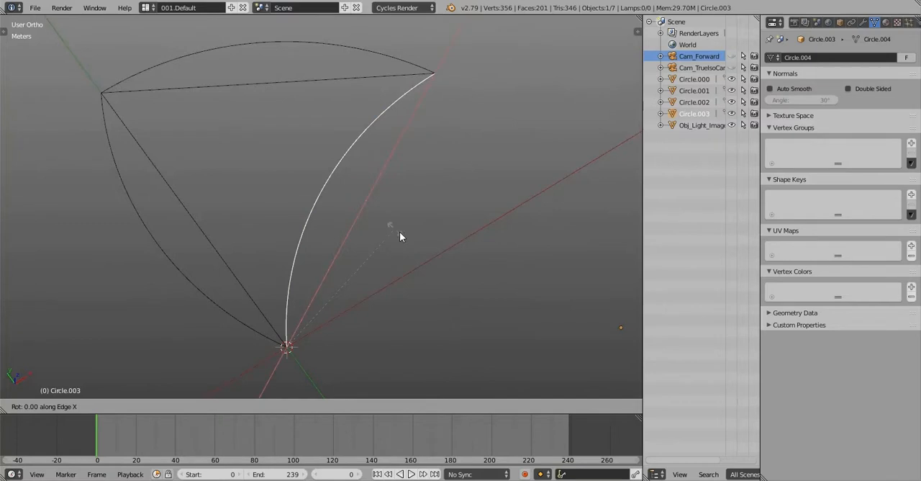
pyautogui.click(536, 344)
pyautogui.moveTo(380, 298); pyautogui.dragTo(380, 207, button='middle')
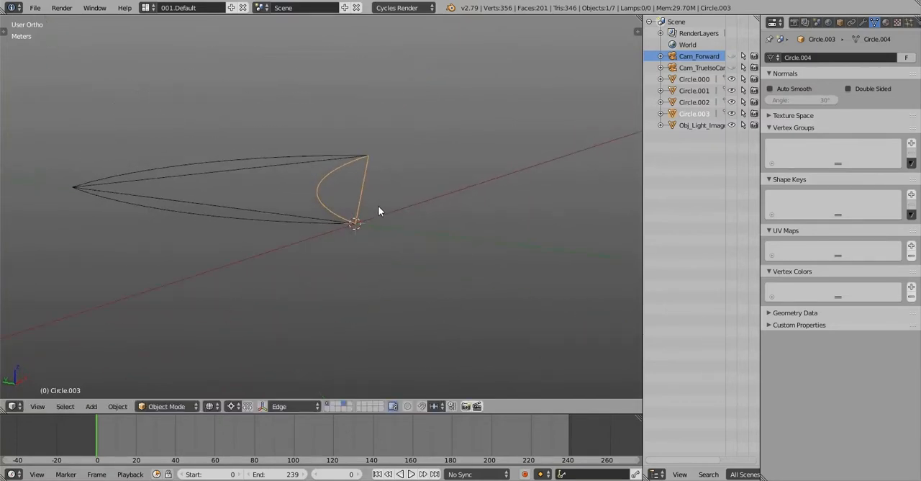
# Rotate the lower arc segment 180° about the Edge orientation's X axis so it folds outward, and return to solid shading
pyautogui.press('r')
pyautogui.press('x')
pyautogui.press('x')
pyautogui.write('180')
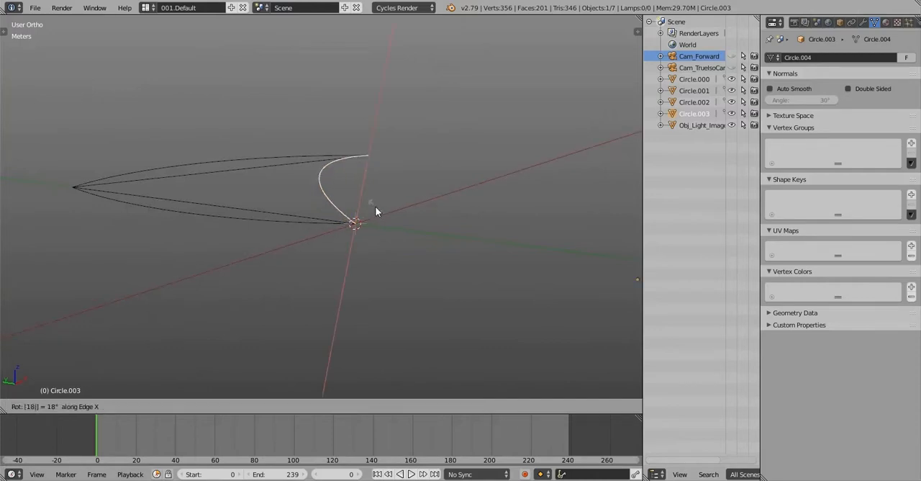
pyautogui.press('Return')
pyautogui.press('z')
# Try to extrude all faces of the lower arc segment about 1.7 cm along their normal in Edit Mode
pyautogui.moveTo(494, 122)
pyautogui.mouseDown(button='middle')
pyautogui.moveTo(368, 249)
pyautogui.moveTo(411, 150)
pyautogui.moveTo(417, 103)
pyautogui.moveTo(415, 197)
pyautogui.mouseUp(button='middle')
pyautogui.press('Tab')
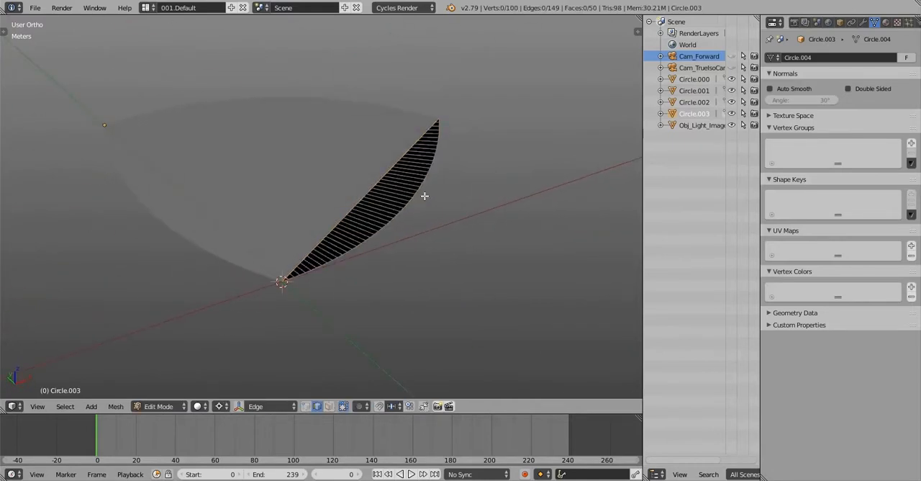
pyautogui.press('a')
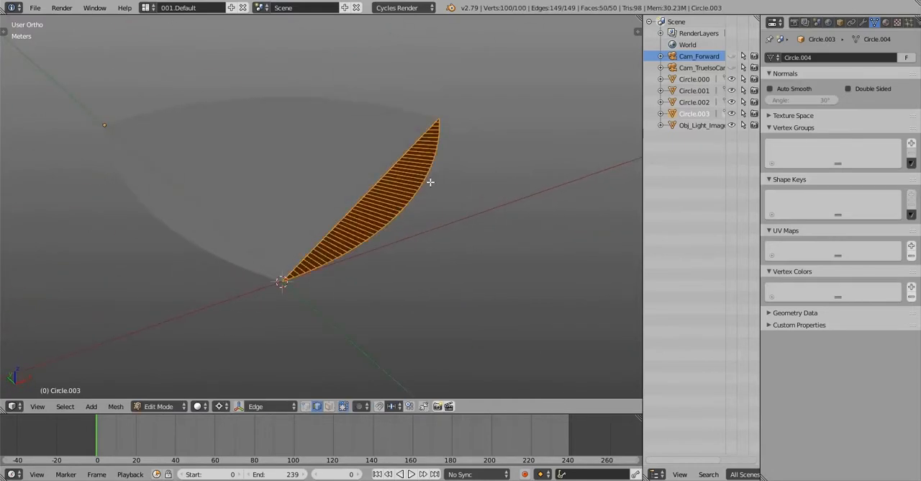
pyautogui.press('Tab')
pyautogui.moveTo(430, 183)
pyautogui.mouseDown(button='middle')
pyautogui.moveTo(418, 208)
pyautogui.moveTo(436, 189)
pyautogui.moveTo(409, 199)
pyautogui.mouseUp(button='middle')
pyautogui.press('Tab')
pyautogui.press('e')
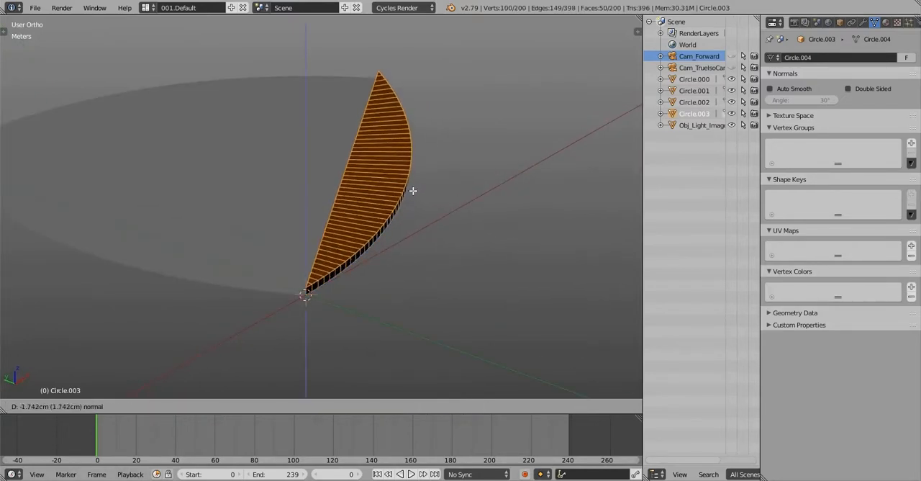
pyautogui.click(389, 192)
pyautogui.moveTo(390, 193)
pyautogui.mouseDown(button='middle')
pyautogui.moveTo(436, 187)
pyautogui.moveTo(399, 126)
pyautogui.moveTo(372, 223)
pyautogui.moveTo(374, 191)
pyautogui.moveTo(386, 185)
pyautogui.mouseUp(button='middle')
pyautogui.press('Tab')
pyautogui.press('Tab')
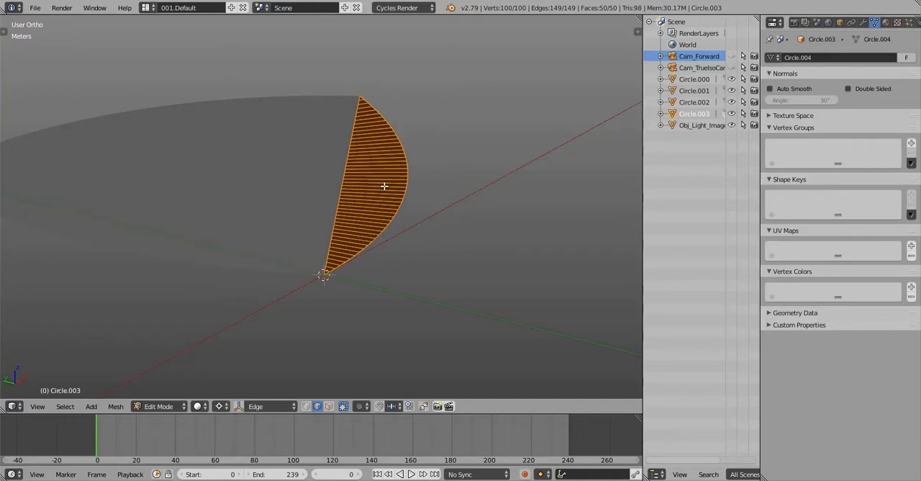
# Try a second extrusion of the lower arc segment's faces, remove it, and return to Object Mode
pyautogui.press('e')
pyautogui.click(422, 210)
pyautogui.moveTo(422, 209); pyautogui.dragTo(399, 171, button='middle')
pyautogui.press('ctrl+KP_Add')
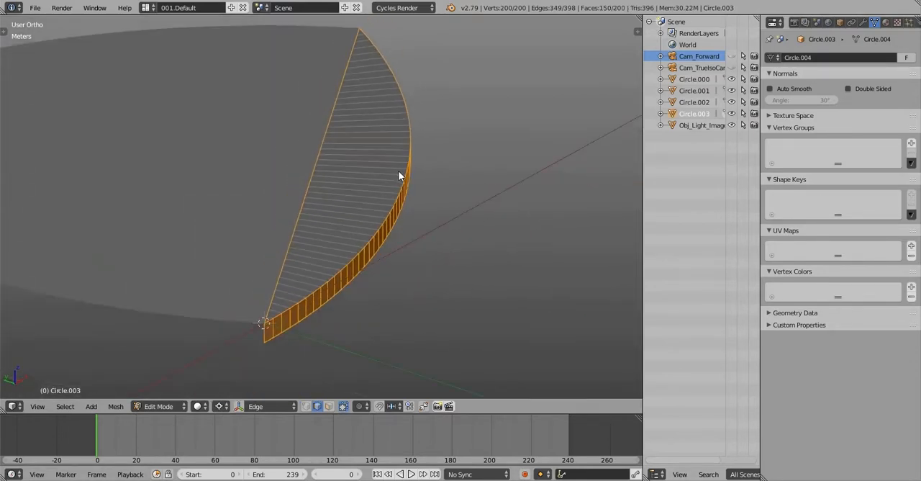
pyautogui.press('x')
pyautogui.click(392, 191)
pyautogui.moveTo(440, 218); pyautogui.dragTo(238, 240, button='middle')
pyautogui.scroll(-4, 420, 218)
pyautogui.press('Tab')
# Select the triangle and its three arc segments and join them into a single object based on Circle.000
pyautogui.rightClick(355, 197)
pyautogui.rightClick(361, 128)
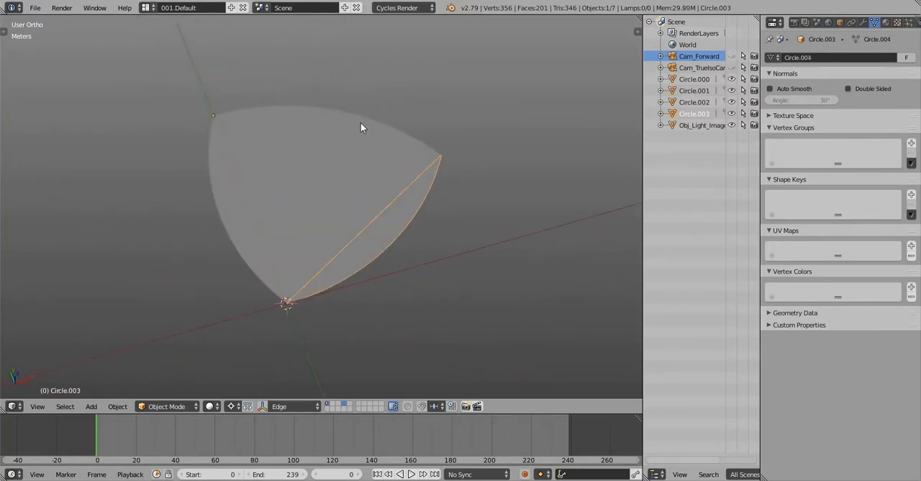
pyautogui.rightClick(223, 97)
pyautogui.rightClick(223, 96)
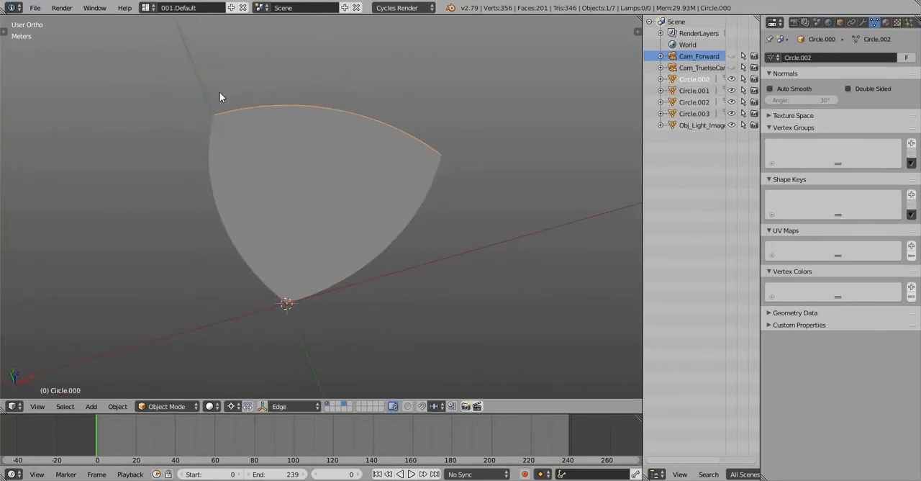
pyautogui.press('b')
pyautogui.moveTo(196, 79); pyautogui.dragTo(488, 324)
pyautogui.moveTo(373, 224); pyautogui.dragTo(395, 194, button='middle')
pyautogui.hotkey('ctrl', 'j')
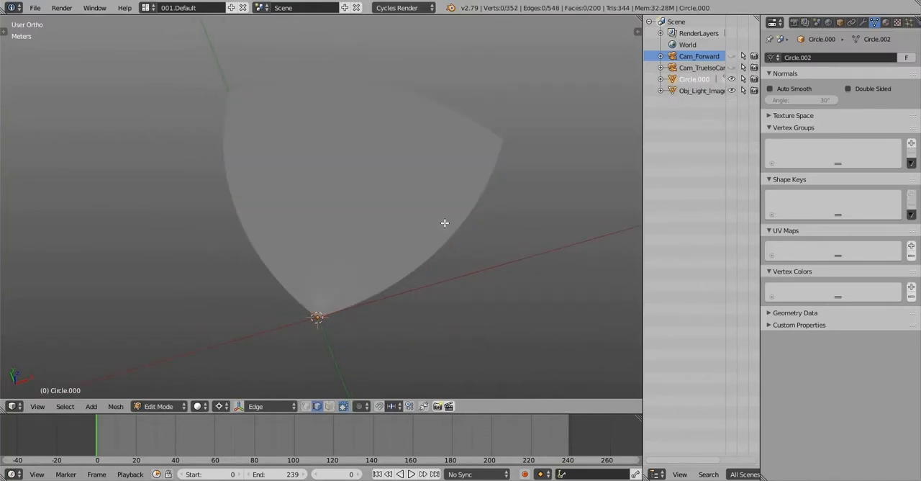
# Remove the duplicate vertices from the whole joined wedge mesh and return to Object Mode
pyautogui.press('Tab')
pyautogui.moveTo(445, 223); pyautogui.dragTo(426, 216, button='middle')
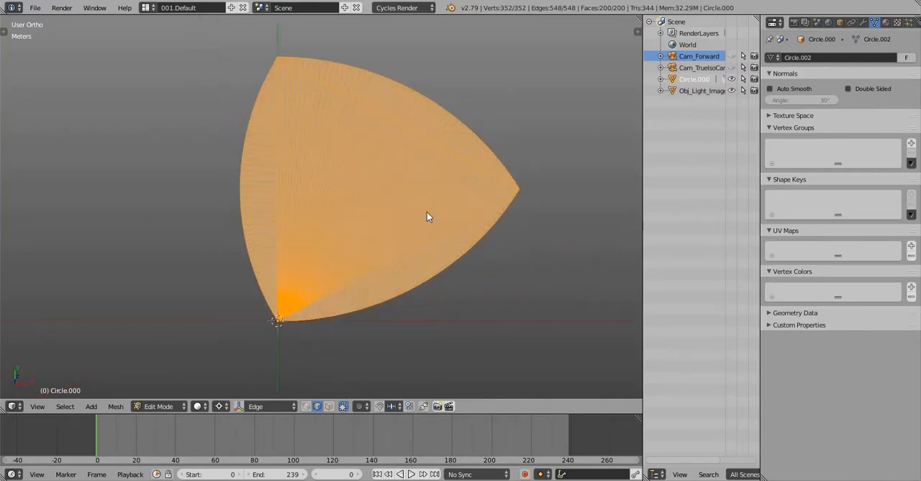
pyautogui.press('w')
pyautogui.click(401, 179)
pyautogui.press('w')
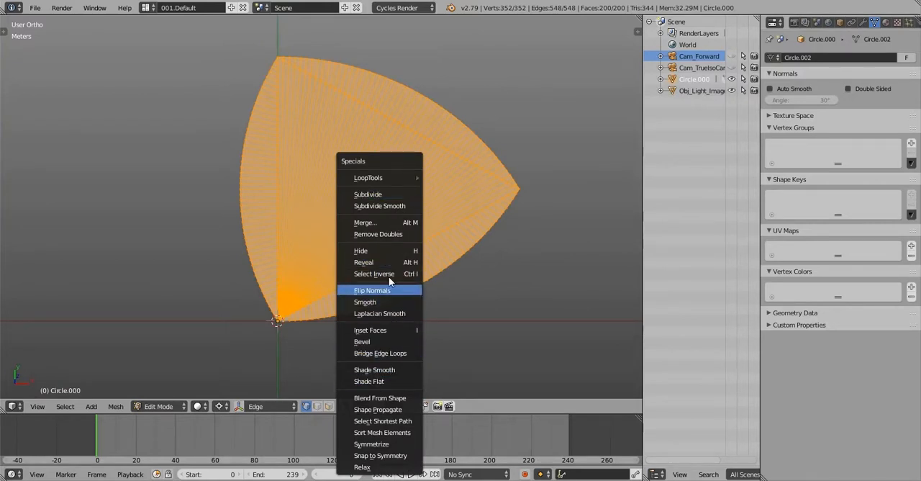
pyautogui.click(390, 235)
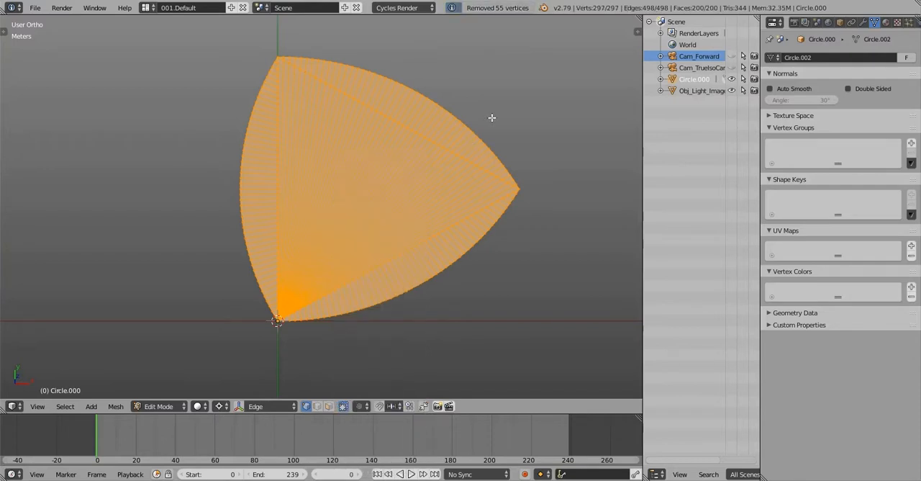
pyautogui.keyDown('shift'); pyautogui.moveTo(398, 194); pyautogui.dragTo(405, 218, button='middle'); pyautogui.keyUp('shift')
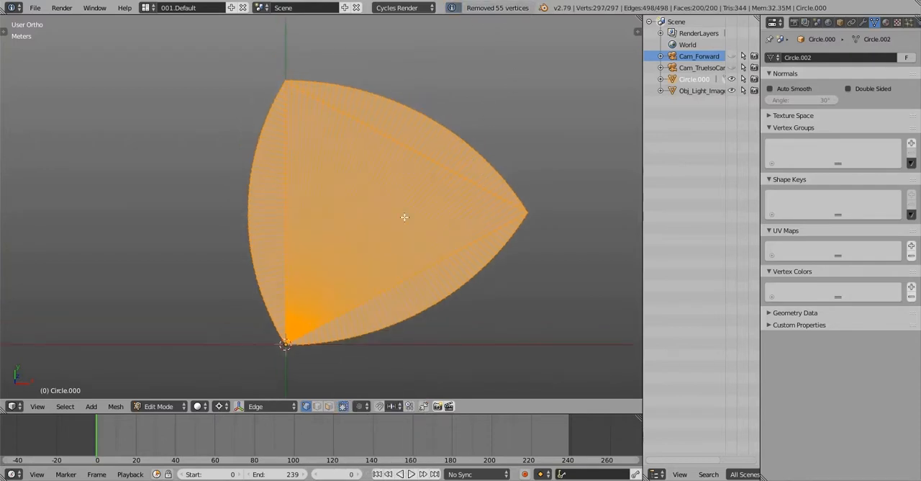
pyautogui.moveTo(452, 249); pyautogui.dragTo(430, 251, button='middle')
pyautogui.press('Tab')
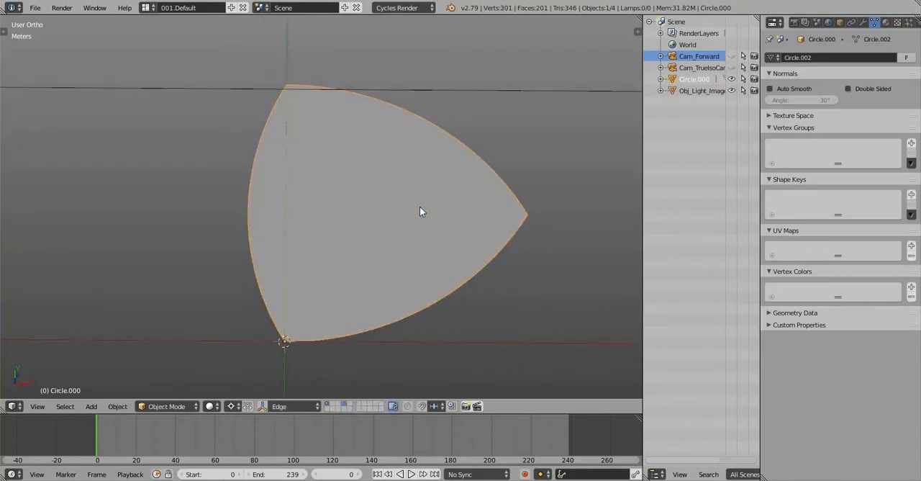
pyautogui.moveTo(419, 206); pyautogui.dragTo(481, 132, button='middle')
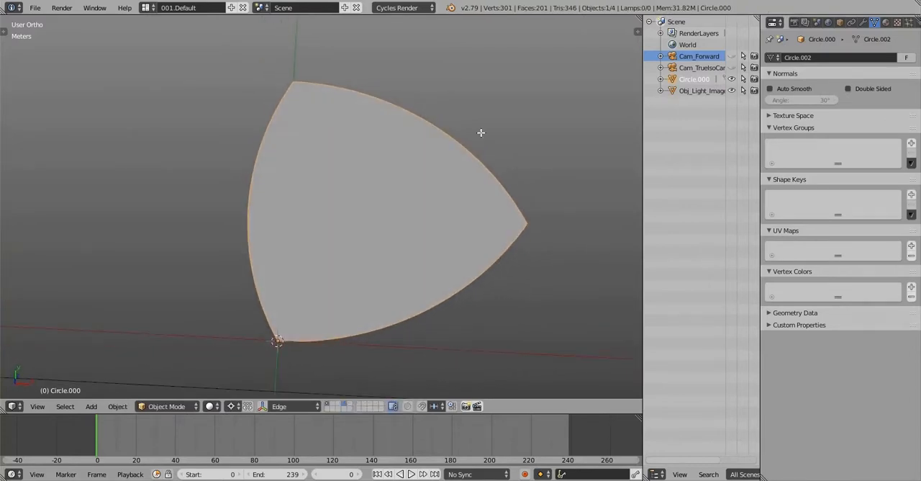
pyautogui.press('Tab')
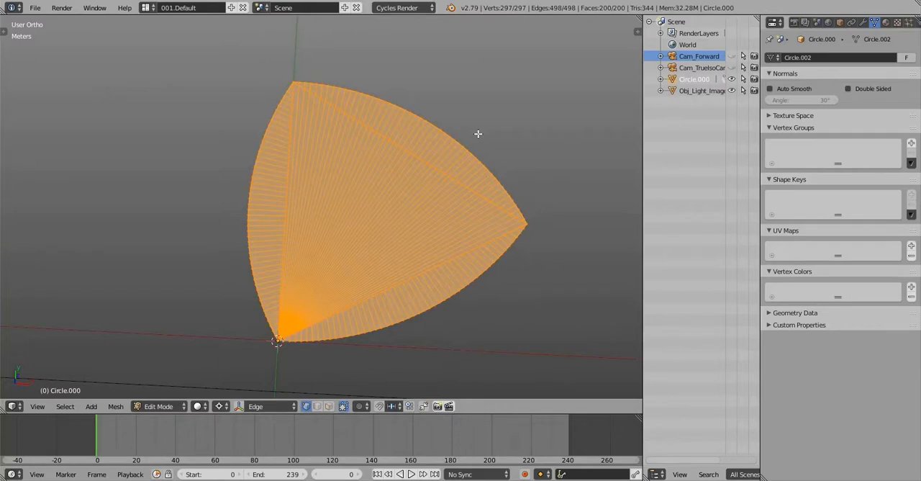
pyautogui.keyDown('shift'); pyautogui.moveTo(478, 134); pyautogui.dragTo(398, 134, button='middle'); pyautogui.keyUp('shift')
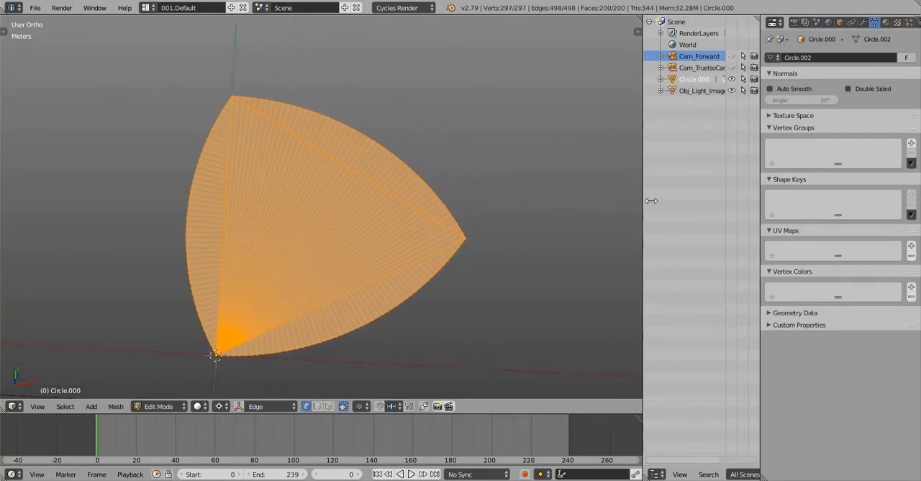
pyautogui.press('Tab')
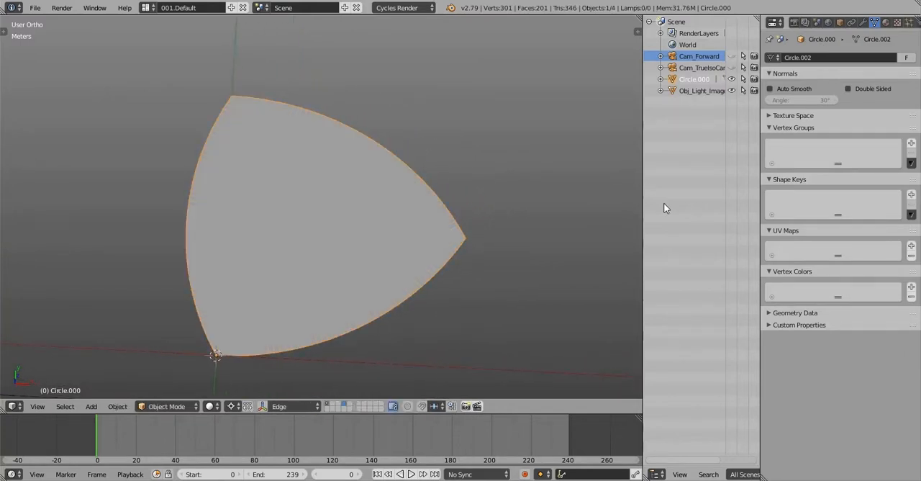
# Add a Basis shape key and three additional shape keys to the joined wedge
pyautogui.click(911, 196)
pyautogui.click(911, 195)
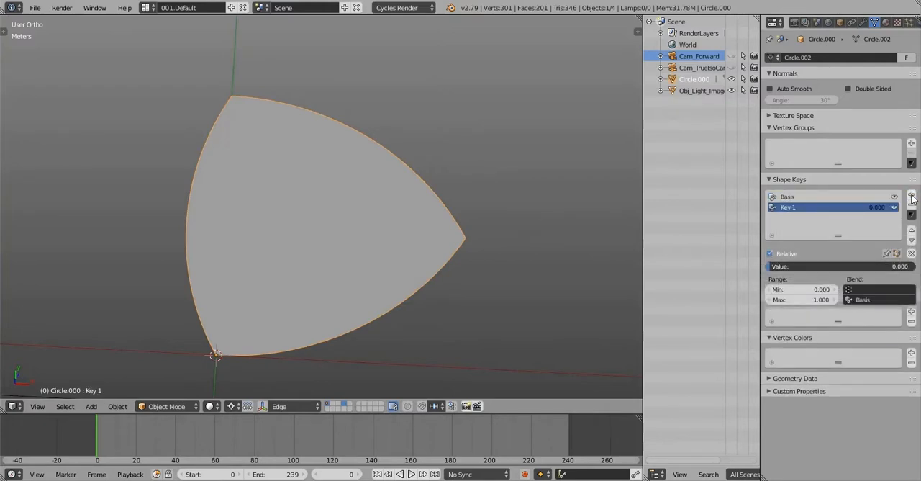
pyautogui.click(911, 196)
pyautogui.click(911, 195)
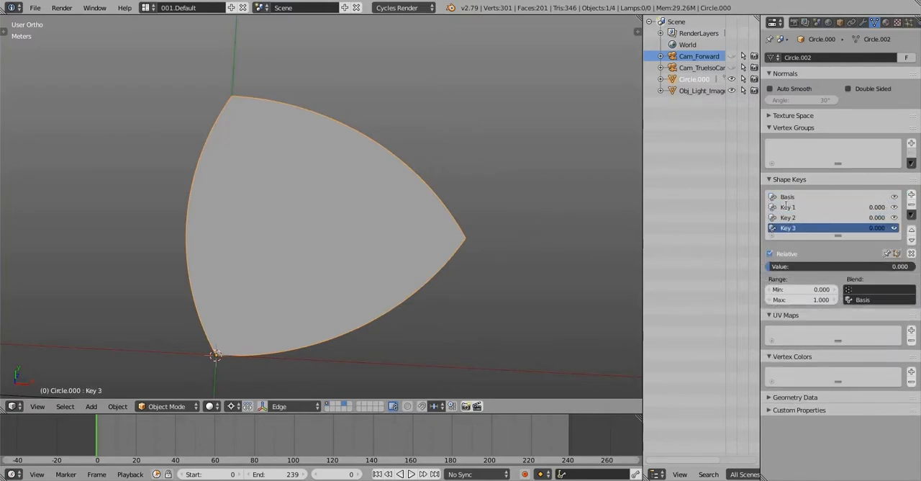
# Rename the wedge's three additional shape keys TopRight, BottomRight and Left
pyautogui.doubleClick(788, 207)
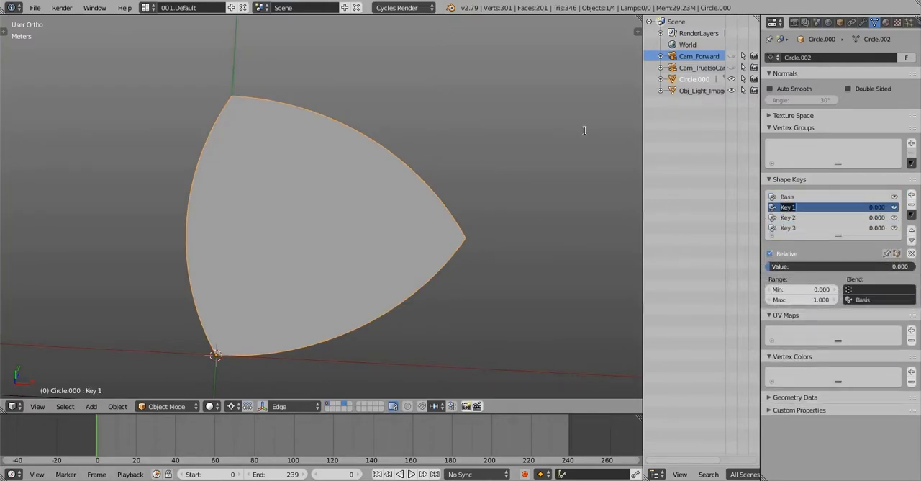
pyautogui.write('TopRight')
pyautogui.press('Return')
pyautogui.doubleClick(832, 219)
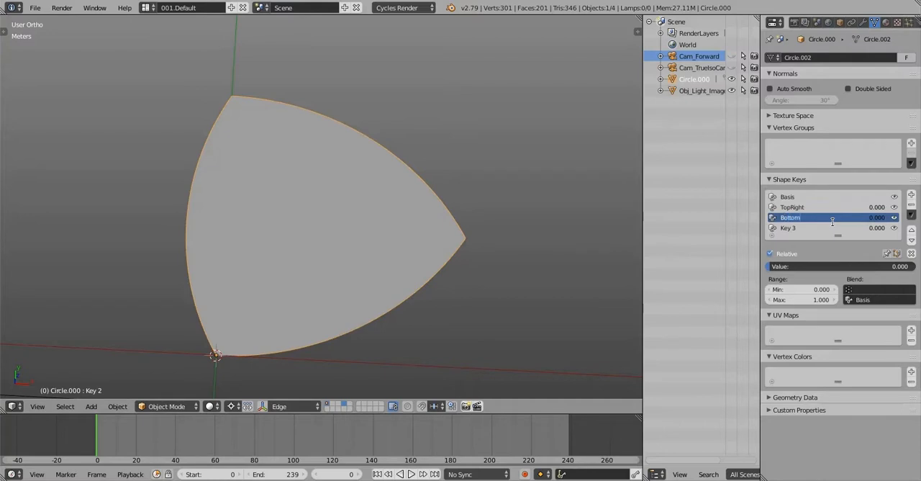
pyautogui.write('ight')
pyautogui.press('Return')
pyautogui.doubleClick(807, 228)
pyautogui.write('Left')
pyautogui.press('Return')
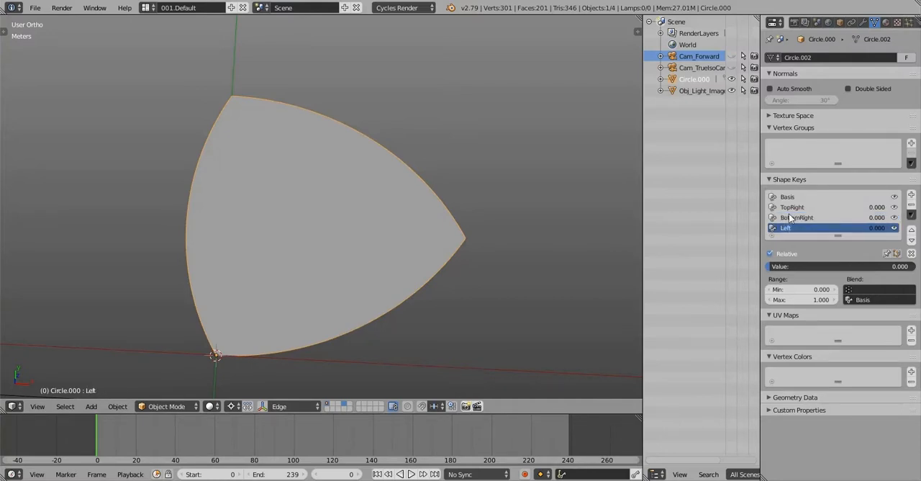
# Show the joined wedge from the top view
pyautogui.press('q')
pyautogui.click(380, 136)
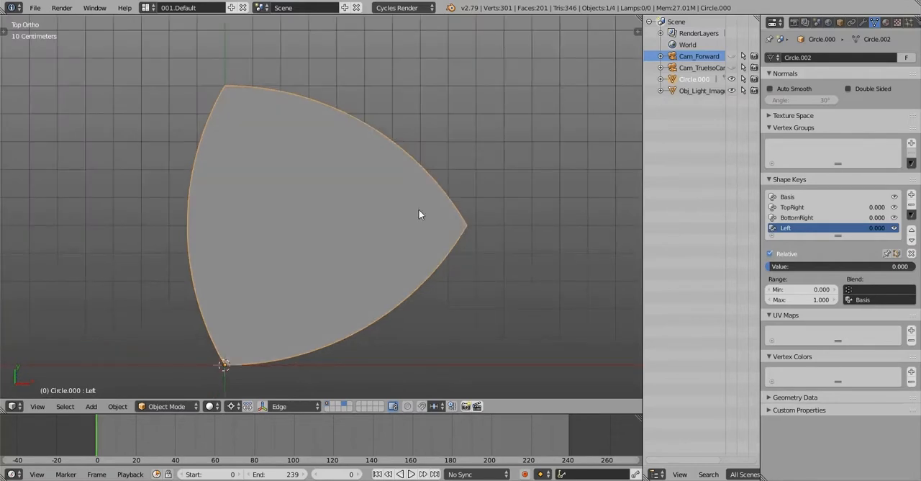
pyautogui.keyDown('shift'); pyautogui.moveTo(420, 213); pyautogui.dragTo(422, 200, button='middle'); pyautogui.keyUp('shift')
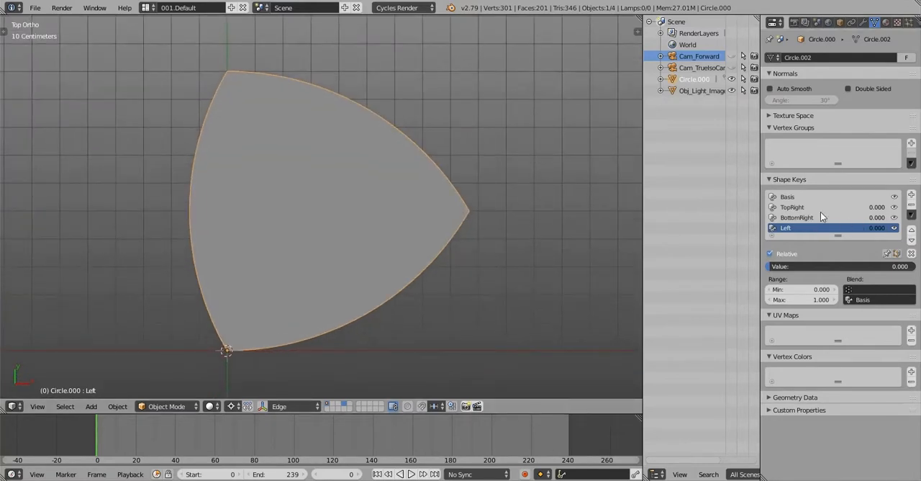
# Edit the wedge's TopRight shape key and snap the 3D cursor to the vertex at the wedge's right corner
pyautogui.click(799, 207)
pyautogui.press('Tab')
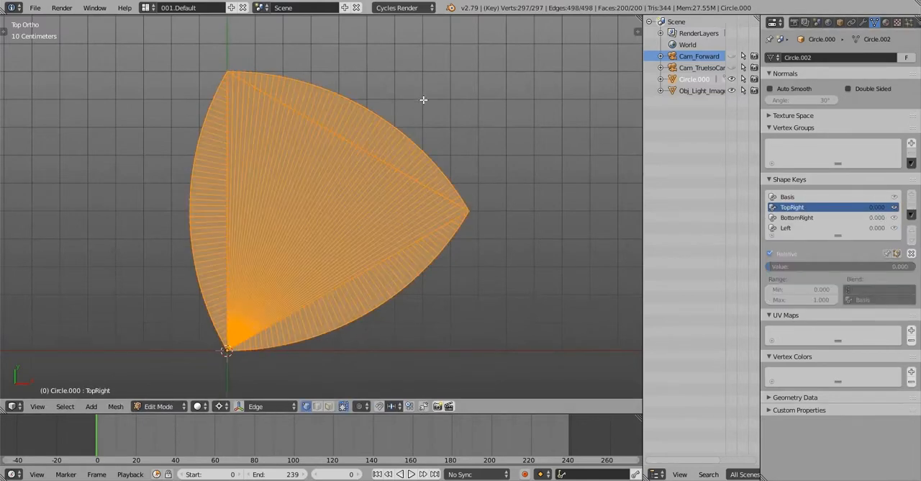
pyautogui.scroll(2, 422, 108)
pyautogui.scroll(5, 467, 238)
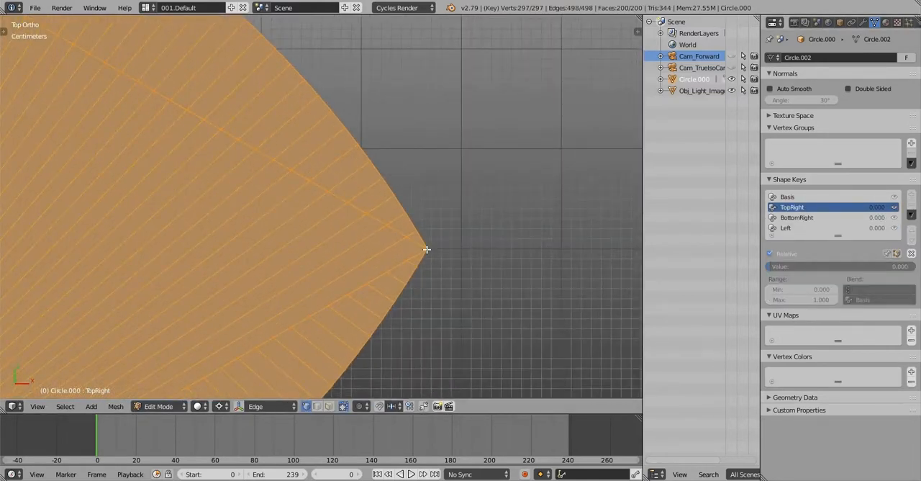
pyautogui.rightClick(427, 249)
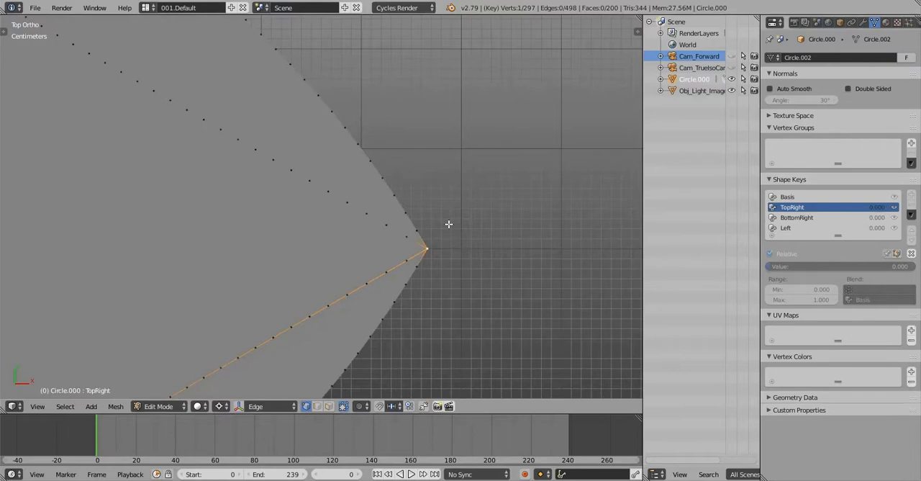
pyautogui.scroll(-2, 448, 223)
pyautogui.keyDown('shift'); pyautogui.moveTo(456, 192); pyautogui.dragTo(463, 208, button='middle'); pyautogui.keyUp('shift')
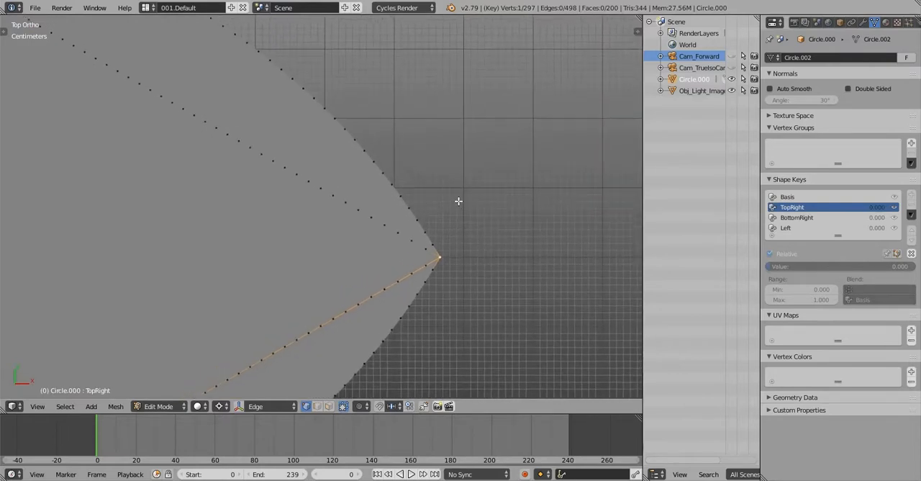
pyautogui.scroll(-1, 473, 229)
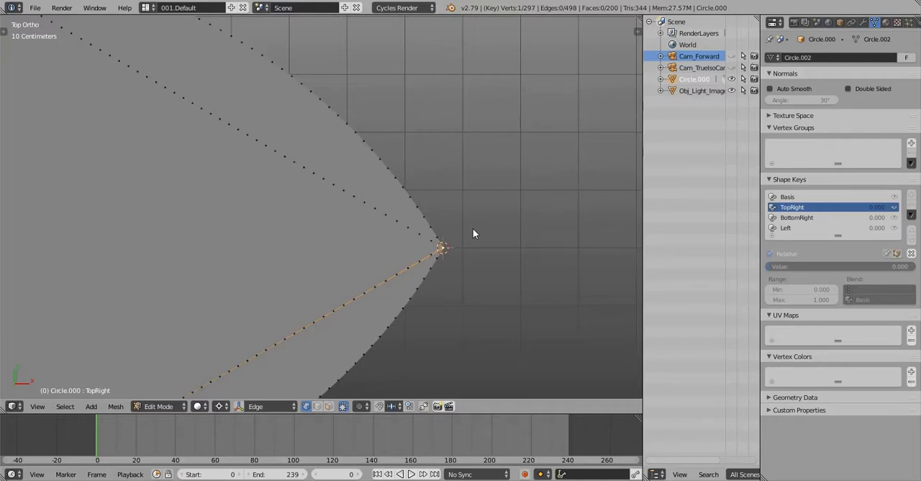
pyautogui.hotkey('shift', 's')
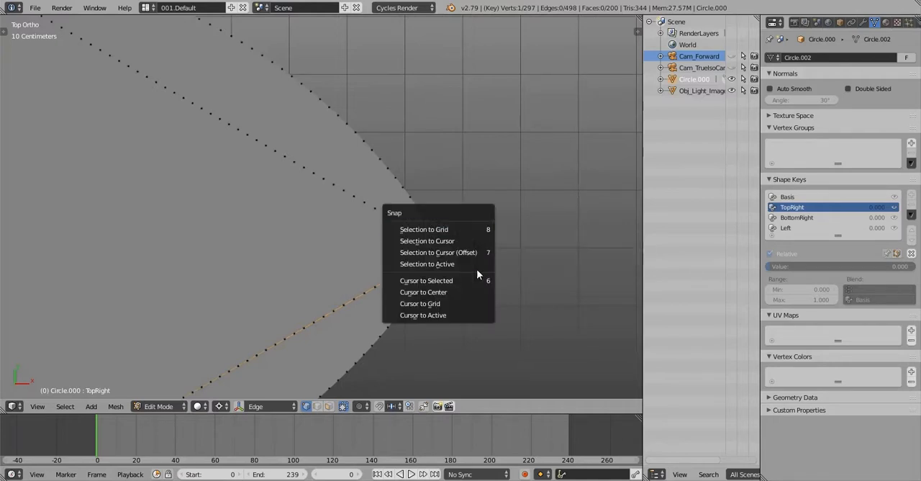
pyautogui.scroll(-4, 442, 121)
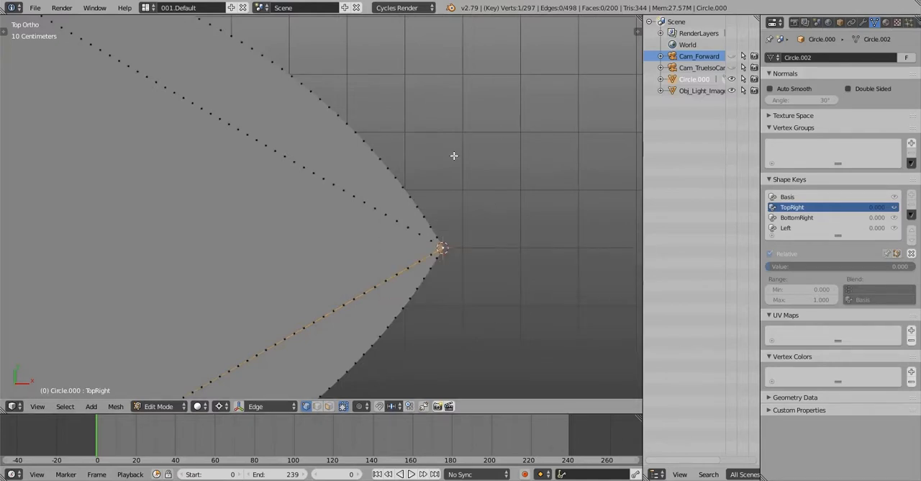
# Select the straight edge line below the upper-right arc and create a custom transform orientation aligned to it
pyautogui.scroll(4, 456, 131)
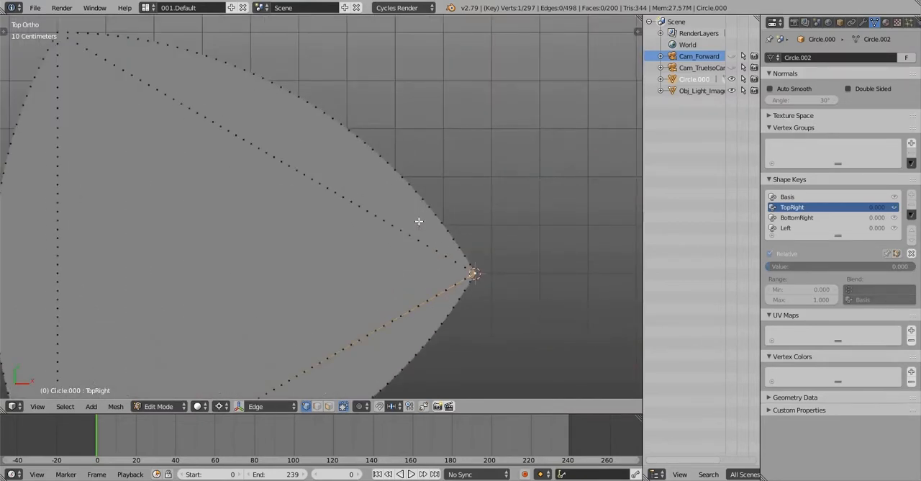
pyautogui.scroll(3, 419, 221)
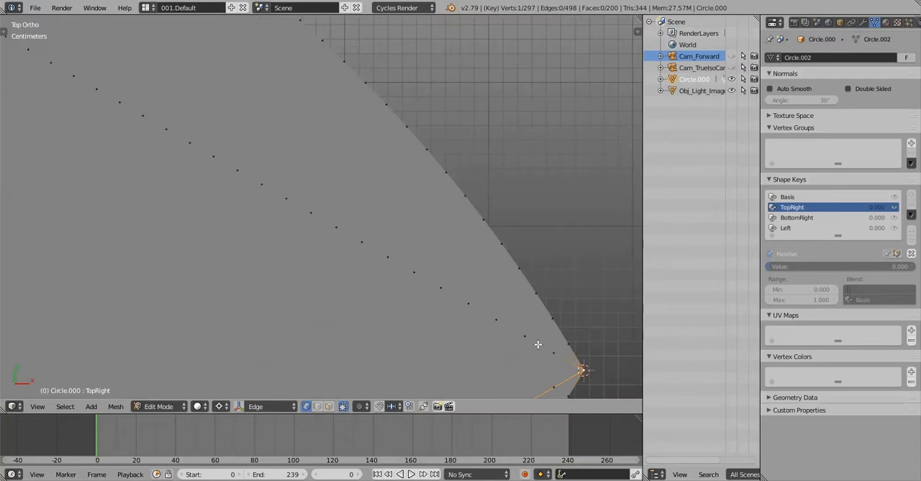
pyautogui.hotkey('ctrl', 'Tab')
pyautogui.press('2')
pyautogui.keyDown('alt'); pyautogui.rightClick(539, 344); pyautogui.keyUp('alt')
pyautogui.scroll(-8, 470, 288)
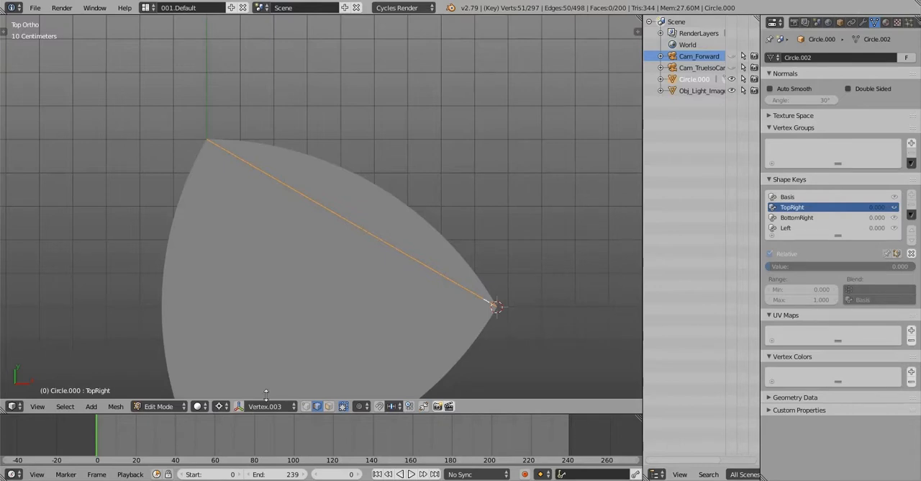
pyautogui.scroll(4, 464, 208)
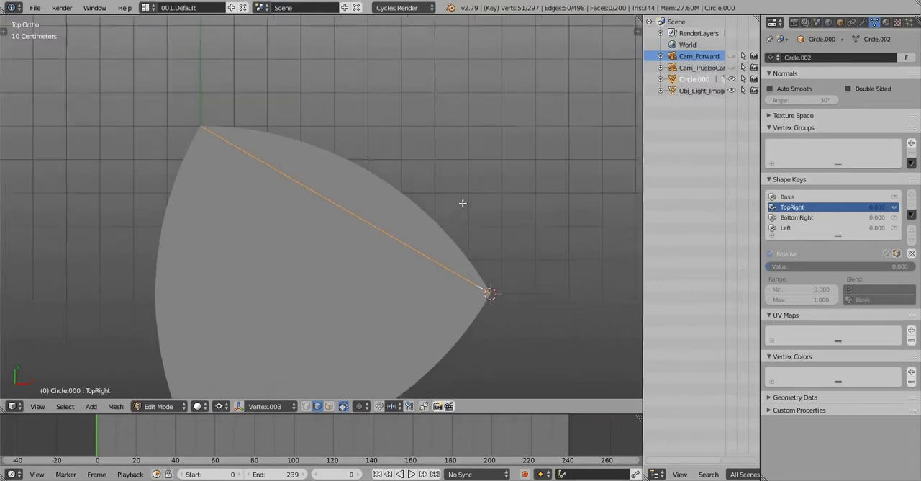
pyautogui.scroll(-2, 461, 225)
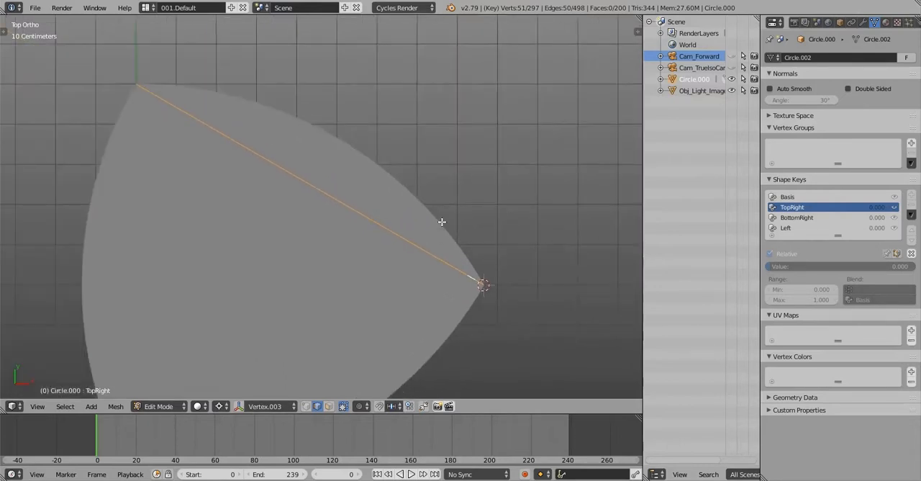
# Clear the selection and circle-select the faces of the upper-right arc section in face select mode
pyautogui.press('Tab')
pyautogui.press('Tab')
pyautogui.press('a')
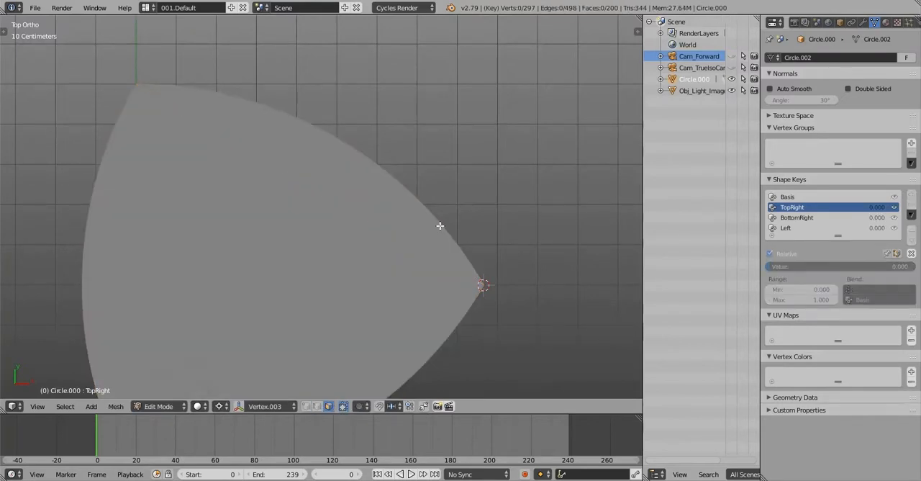
pyautogui.press('c')
pyautogui.moveTo(450, 237)
pyautogui.mouseDown()
pyautogui.moveTo(276, 110)
pyautogui.moveTo(144, 76)
pyautogui.mouseUp()
pyautogui.moveTo(454, 193); pyautogui.dragTo(489, 274)
pyautogui.moveTo(414, 296)
pyautogui.mouseDown(button='middle')
pyautogui.moveTo(192, 296)
pyautogui.moveTo(90, 276)
pyautogui.mouseUp(button='middle')
pyautogui.rightClick(529, 289)
pyautogui.moveTo(541, 292)
pyautogui.mouseDown(button='middle')
pyautogui.moveTo(542, 276)
pyautogui.moveTo(539, 306)
pyautogui.mouseUp(button='middle')
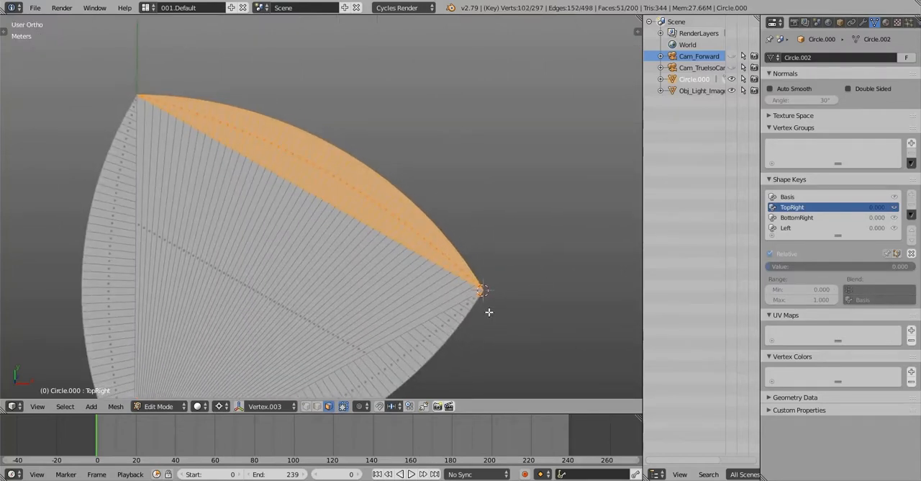
# Deselect the extra face near the wedge's right corner so only the upper-right arc's faces are selected
pyautogui.scroll(9, 488, 312)
pyautogui.press('c')
pyautogui.middleClick(458, 242)
pyautogui.rightClick(455, 246)
pyautogui.scroll(-6, 442, 252)
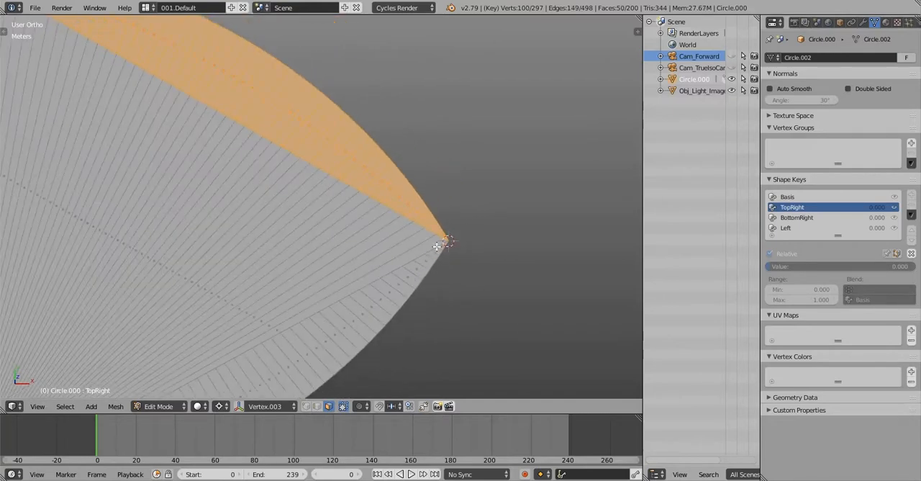
pyautogui.scroll(7, 353, 190)
pyautogui.scroll(-7, 518, 211)
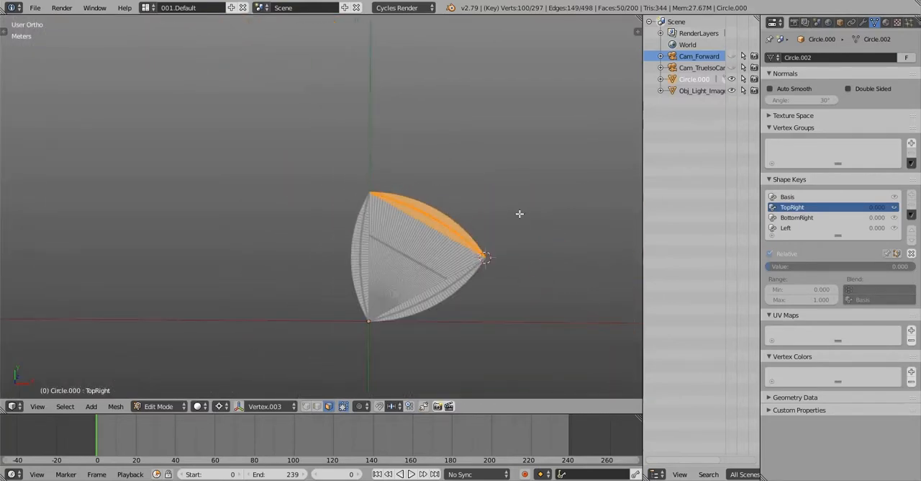
pyautogui.scroll(5, 429, 207)
pyautogui.moveTo(429, 207); pyautogui.dragTo(449, 171, button='middle')
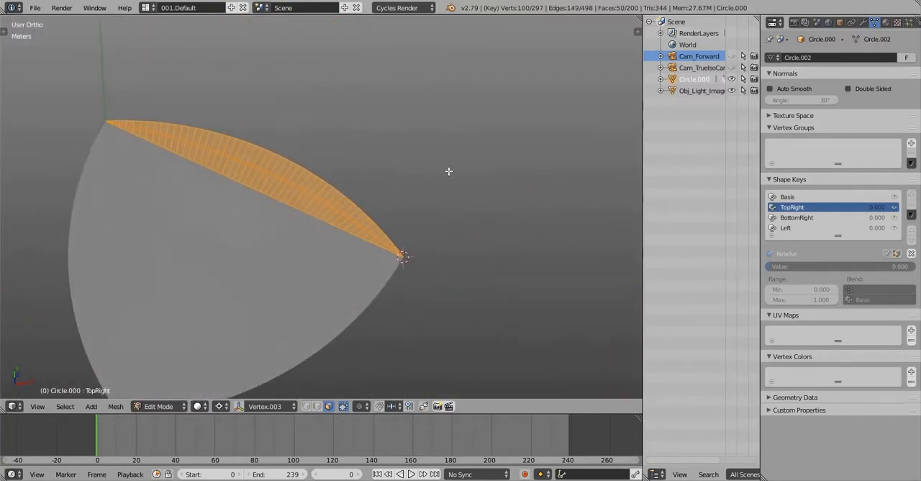
pyautogui.press('s')
pyautogui.press('x')
pyautogui.press('x')
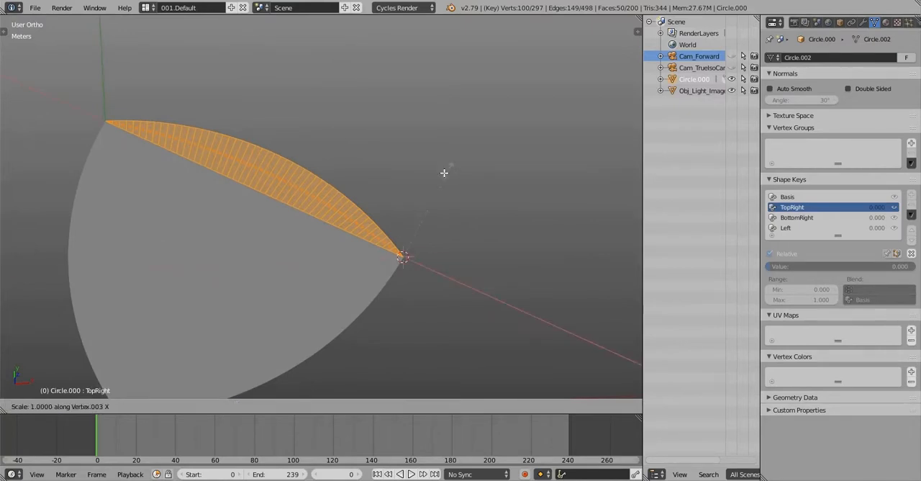
pyautogui.rightClick(423, 198)
# Scale the upper-right arc's faces to 0 along the custom orientation's Y axis
pyautogui.press('s')
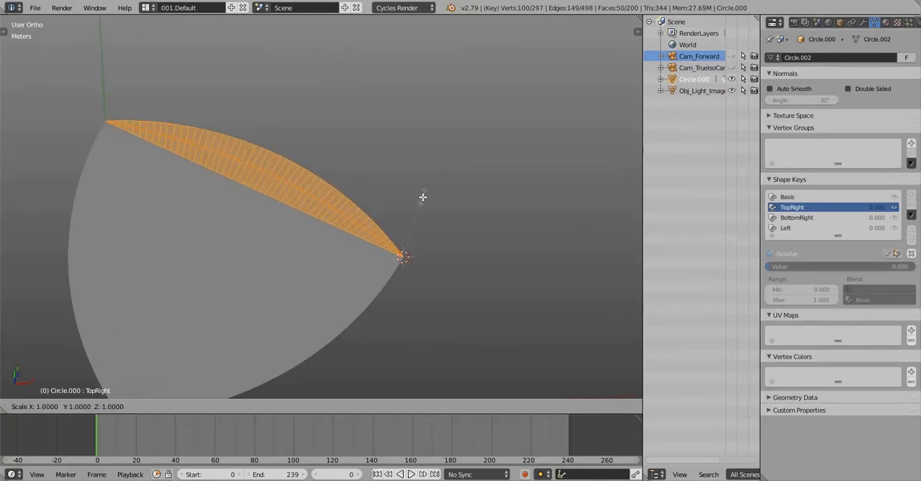
pyautogui.press('y')
pyautogui.press('y')
pyautogui.write('0')
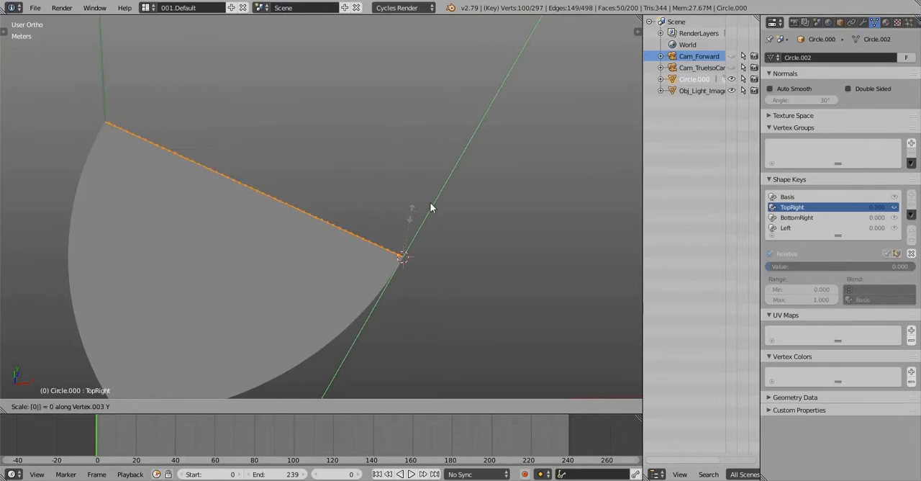
pyautogui.press('Return')
# Return to Object Mode and set the TopRight shape key's value to 1.000
pyautogui.press('Tab')
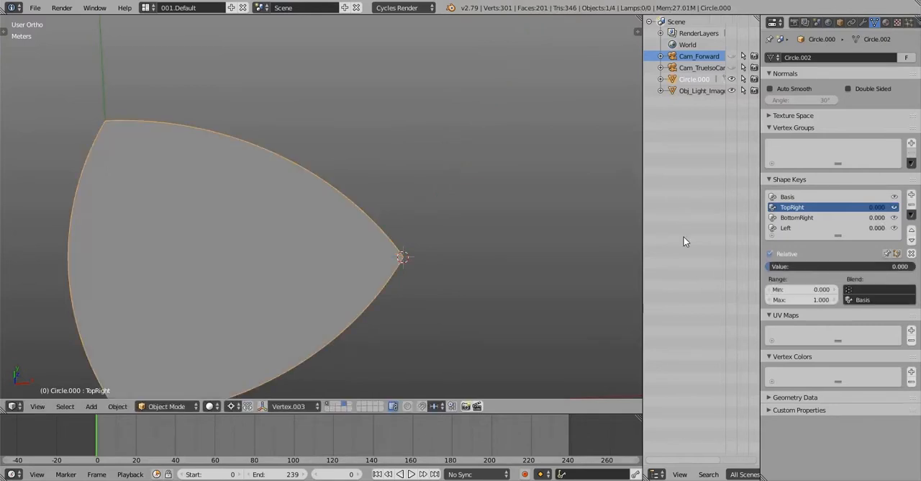
pyautogui.moveTo(792, 266); pyautogui.dragTo(916, 267)
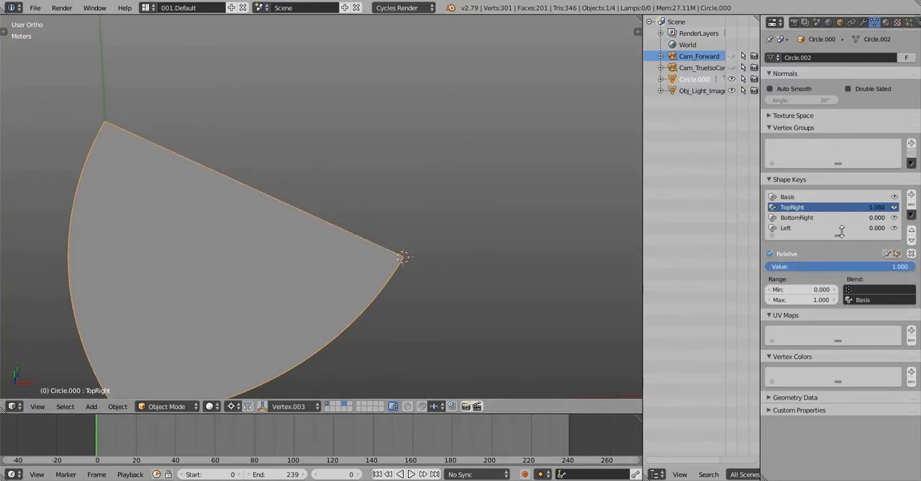
pyautogui.click(792, 197)
# Edit the BottomRight shape key, clear the face selection and display the wedge in wireframe
pyautogui.click(795, 218)
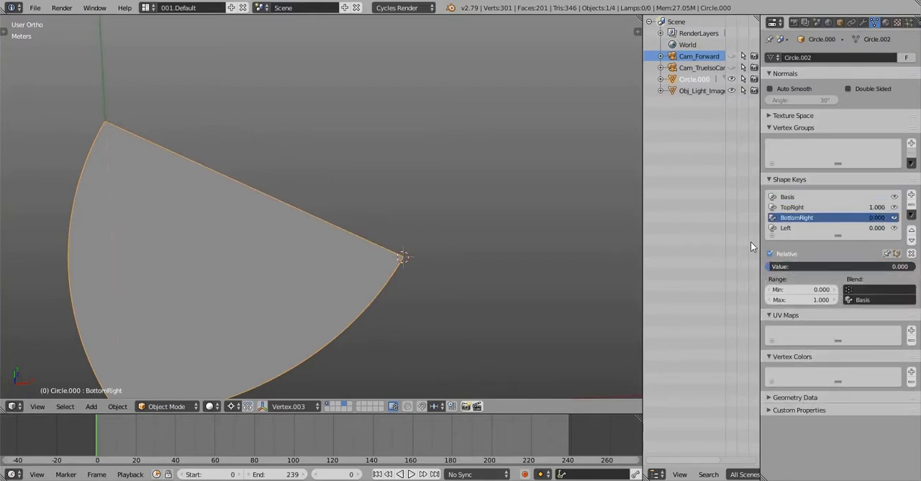
pyautogui.press('Tab')
pyautogui.moveTo(400, 255); pyautogui.dragTo(462, 210, button='middle')
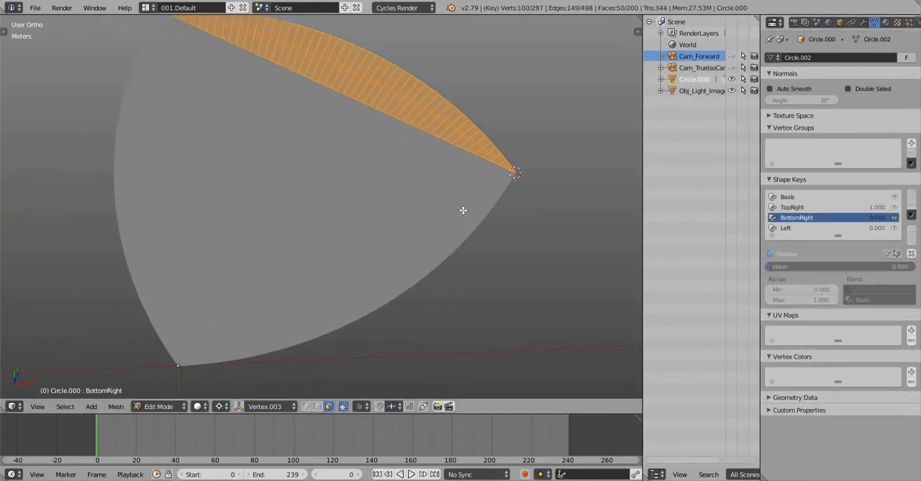
pyautogui.press('a')
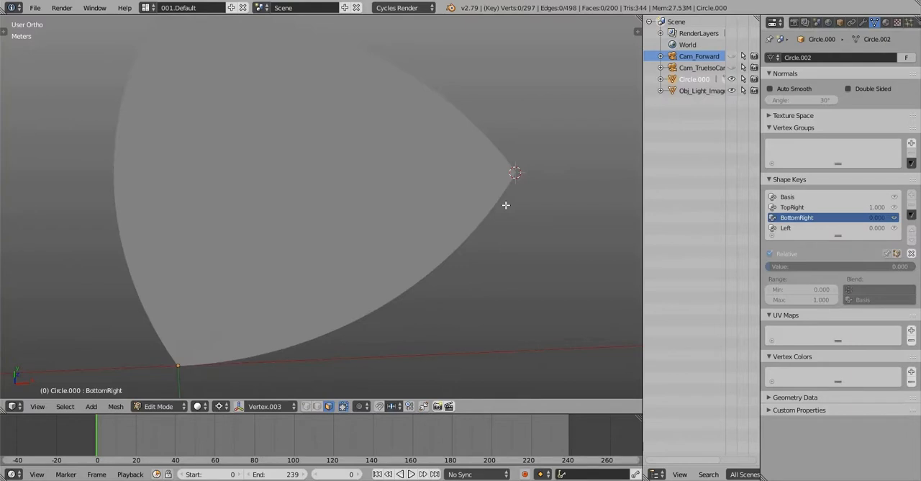
pyautogui.press('z')
pyautogui.moveTo(505, 205); pyautogui.dragTo(496, 216, button='middle')
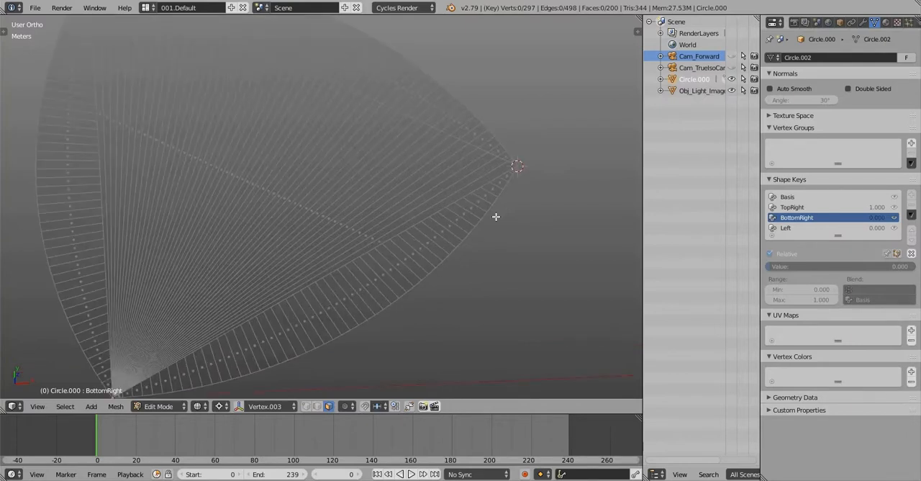
pyautogui.press('z')
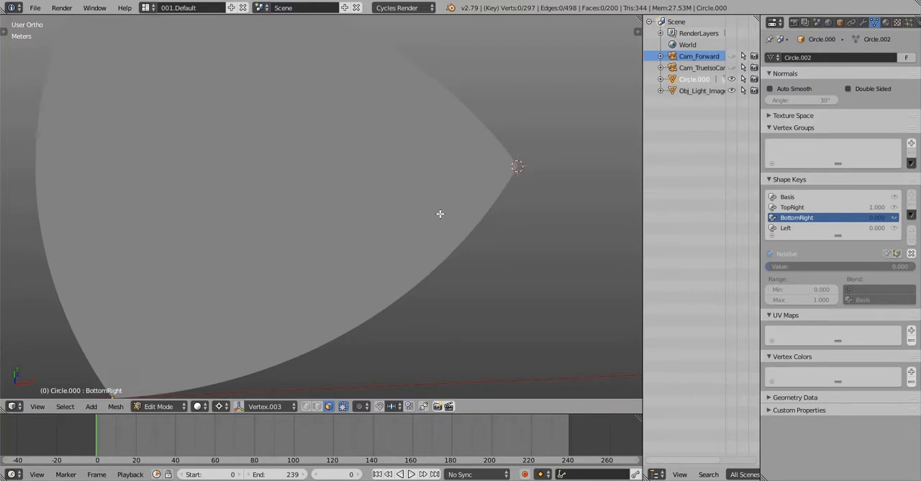
pyautogui.press('z')
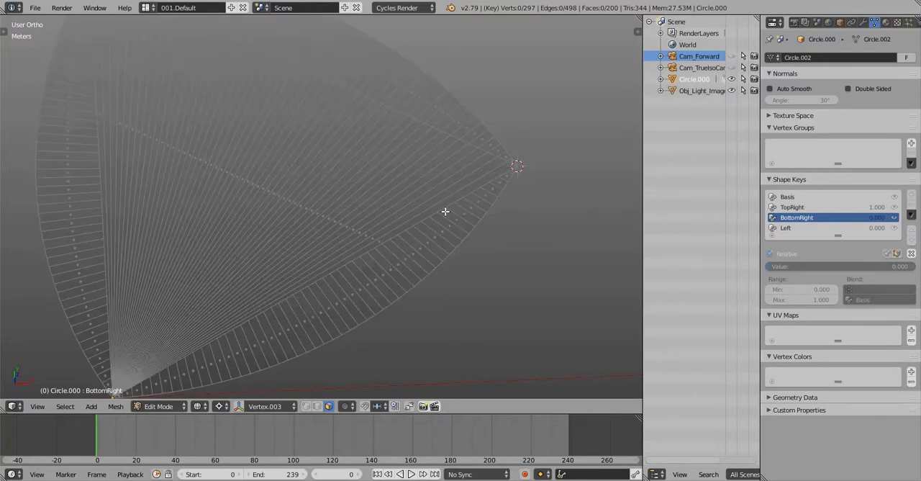
# Circle-select the faces of the lower-right arc section down to the wedge's bottom corner
pyautogui.keyDown('shift'); pyautogui.moveTo(444, 211); pyautogui.dragTo(569, 171, button='middle'); pyautogui.keyUp('shift')
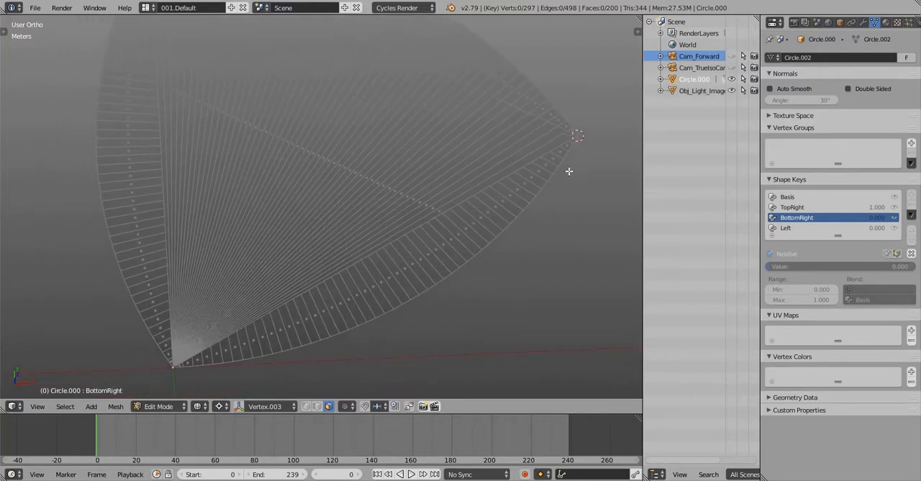
pyautogui.press('c')
pyautogui.moveTo(568, 170)
pyautogui.mouseDown()
pyautogui.moveTo(551, 165)
pyautogui.moveTo(443, 263)
pyautogui.moveTo(465, 257)
pyautogui.moveTo(395, 269)
pyautogui.moveTo(366, 296)
pyautogui.moveTo(192, 374)
pyautogui.mouseUp()
pyautogui.rightClick(192, 374)
pyautogui.scroll(5, 215, 352)
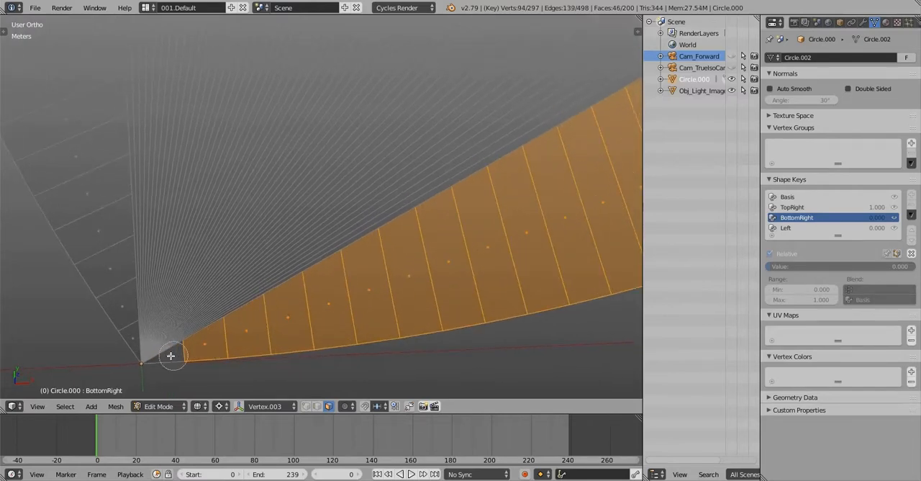
pyautogui.keyDown('shift'); pyautogui.rightClick(170, 354); pyautogui.keyUp('shift')
pyautogui.scroll(-13, 245, 324)
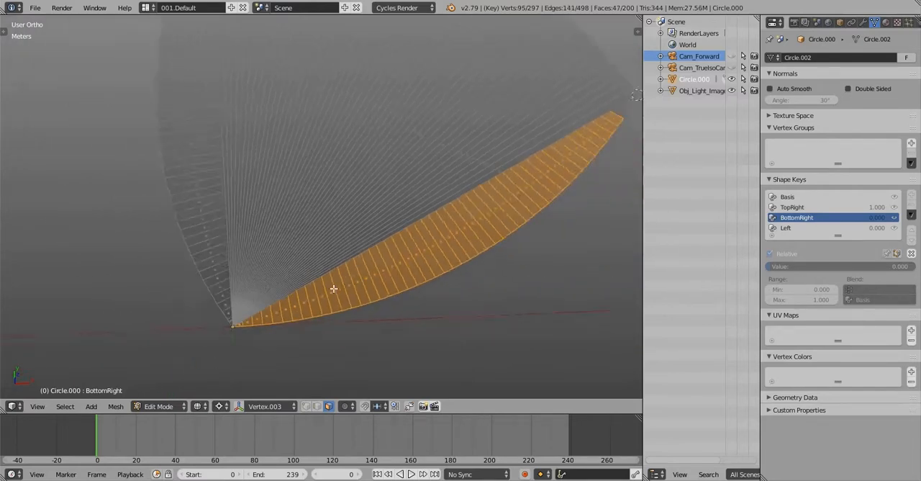
# Add the remaining lower-right arc faces near the wedge's right corner to the selection
pyautogui.scroll(5, 463, 211)
pyautogui.scroll(10, 461, 212)
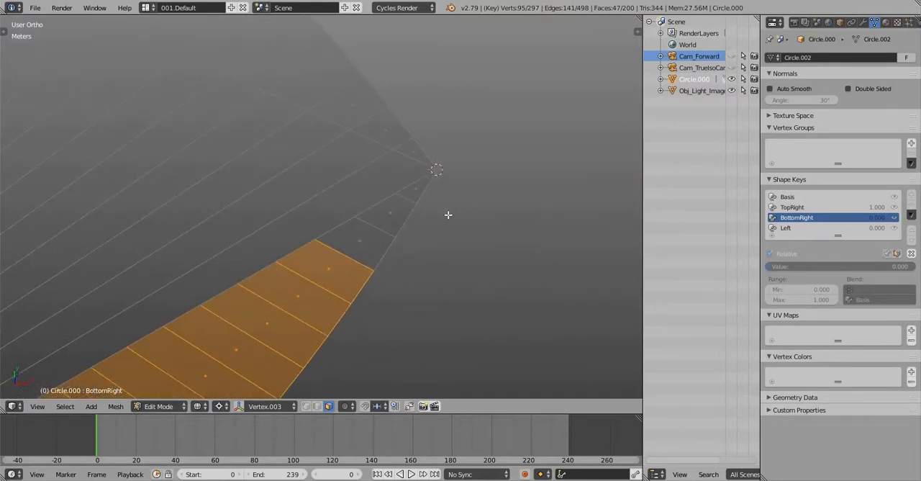
pyautogui.keyDown('shift'); pyautogui.rightClick(381, 193); pyautogui.keyUp('shift')
pyautogui.keyDown('shift'); pyautogui.rightClick(350, 227); pyautogui.keyUp('shift')
pyautogui.keyDown('shift'); pyautogui.rightClick(299, 286); pyautogui.keyUp('shift')
pyautogui.scroll(-14, 301, 284)
pyautogui.keyDown('shift'); pyautogui.moveTo(312, 273); pyautogui.dragTo(475, 174, button='middle'); pyautogui.keyUp('shift')
pyautogui.scroll(4, 377, 232)
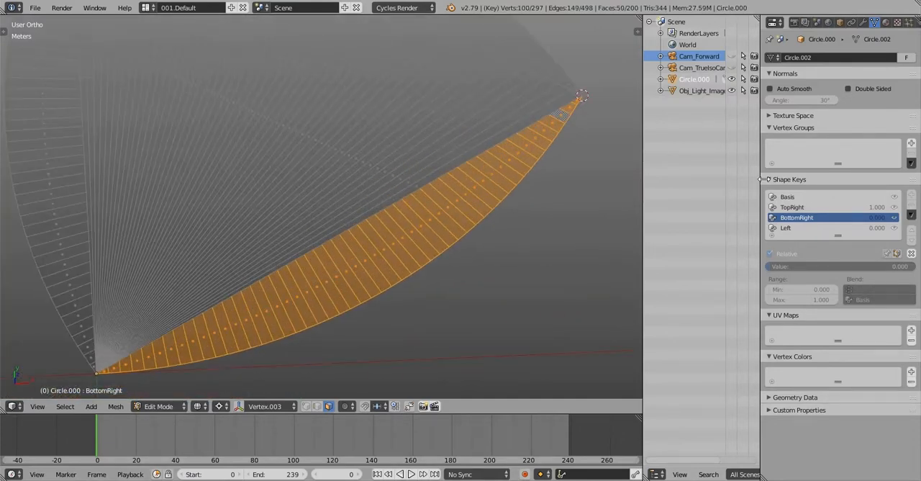
# Create a vertex group, assign the selected lower-right arc faces to it and return to Object Mode
pyautogui.click(911, 144)
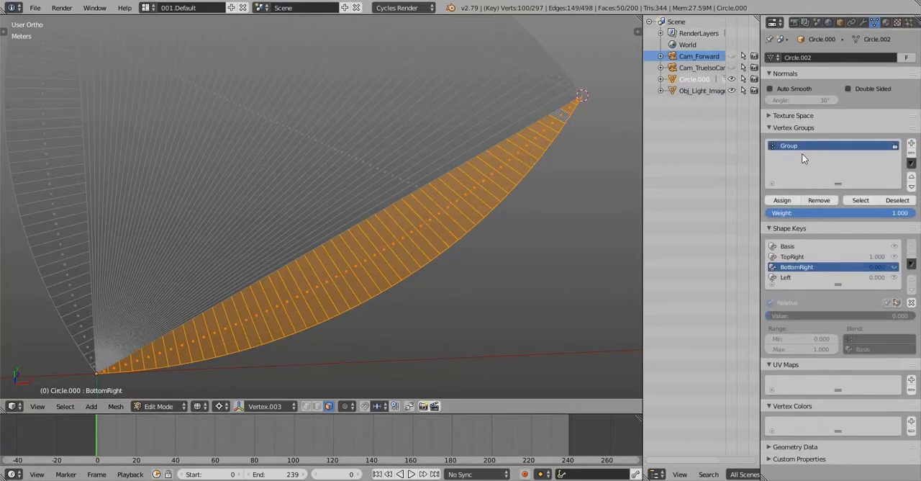
pyautogui.click(782, 200)
pyautogui.press('Tab')
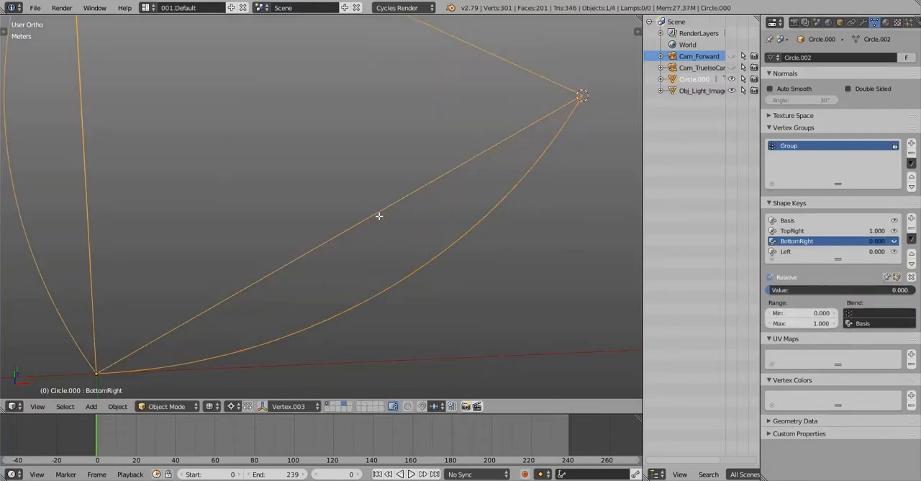
# Edit the wedge in edge selection mode and select the edge loop containing its straight lower-right side
pyautogui.press('Tab')
pyautogui.press('2')
pyautogui.keyDown('alt'); pyautogui.rightClick(379, 219); pyautogui.keyUp('alt')
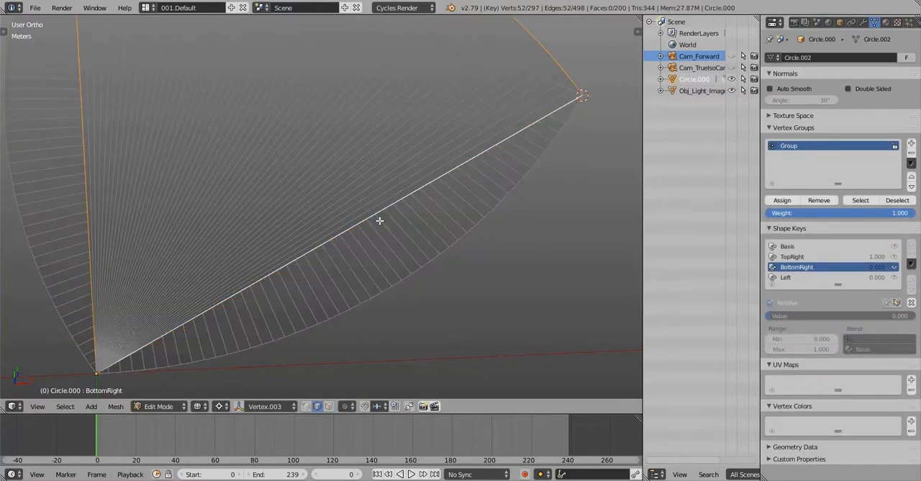
pyautogui.scroll(3, 388, 202)
pyautogui.rightClick(388, 203)
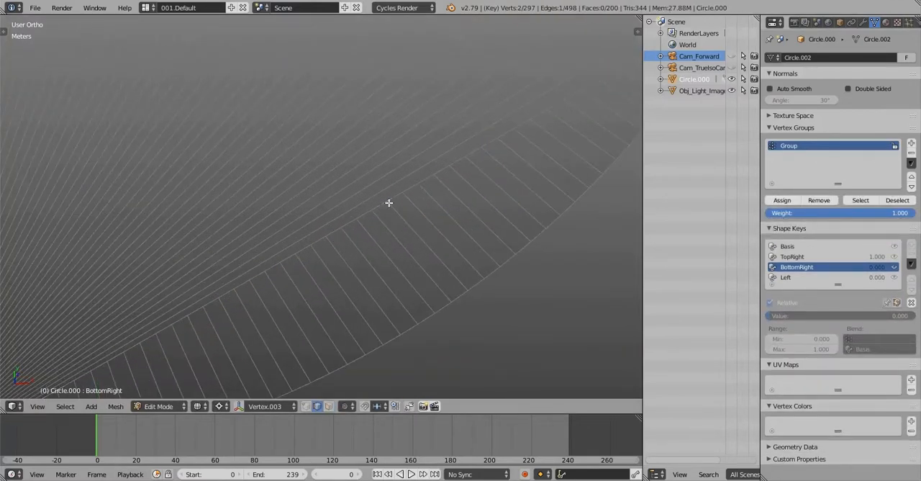
pyautogui.scroll(-2, 385, 204)
pyautogui.keyDown('alt'); pyautogui.rightClick(381, 207); pyautogui.keyUp('alt')
pyautogui.scroll(-4, 381, 206)
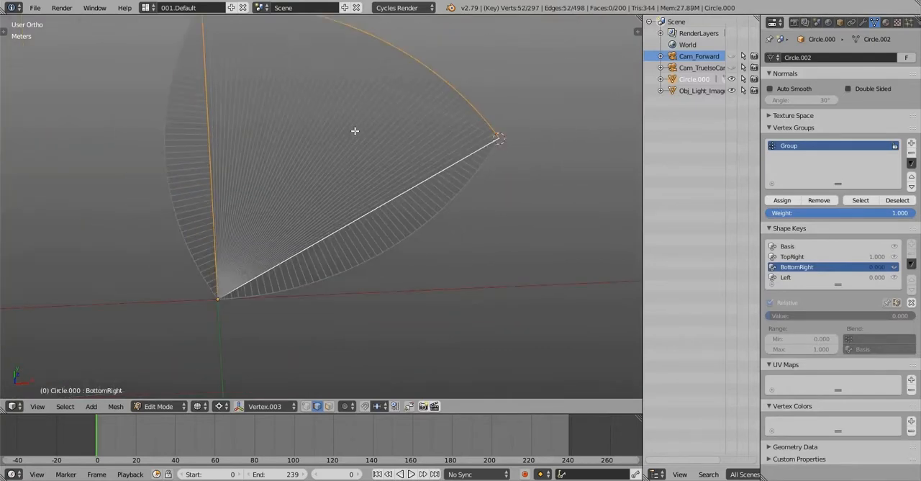
# Deselect the loop's left and upper-arc edges so only the straight lower-right edge stays selected
pyautogui.keyDown('shift'); pyautogui.moveTo(354, 131); pyautogui.dragTo(411, 178, button='middle'); pyautogui.keyUp('shift')
pyautogui.press('c')
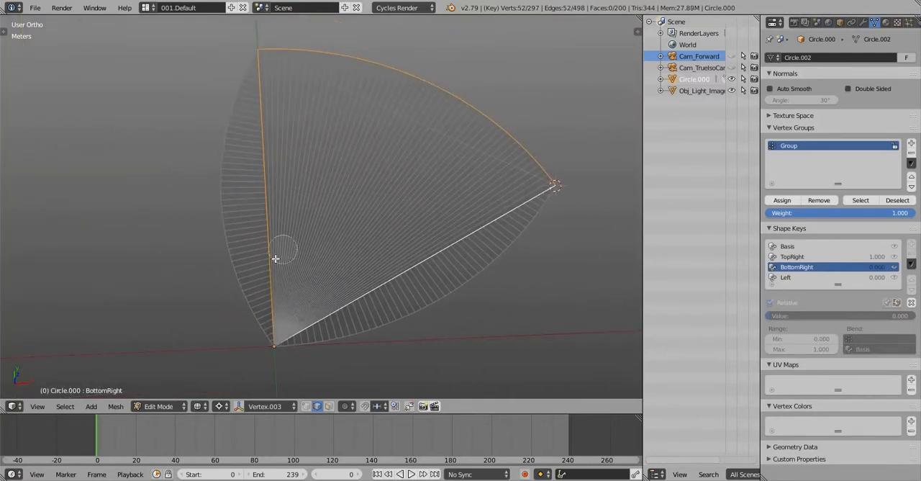
pyautogui.moveTo(283, 250)
pyautogui.mouseDown(button='middle')
pyautogui.moveTo(268, 214)
pyautogui.moveTo(276, 96)
pyautogui.moveTo(347, 64)
pyautogui.moveTo(432, 86)
pyautogui.moveTo(539, 150)
pyautogui.moveTo(547, 165)
pyautogui.mouseUp(button='middle')
pyautogui.press('Escape')
pyautogui.scroll(4, 551, 177)
pyautogui.scroll(8, 551, 177)
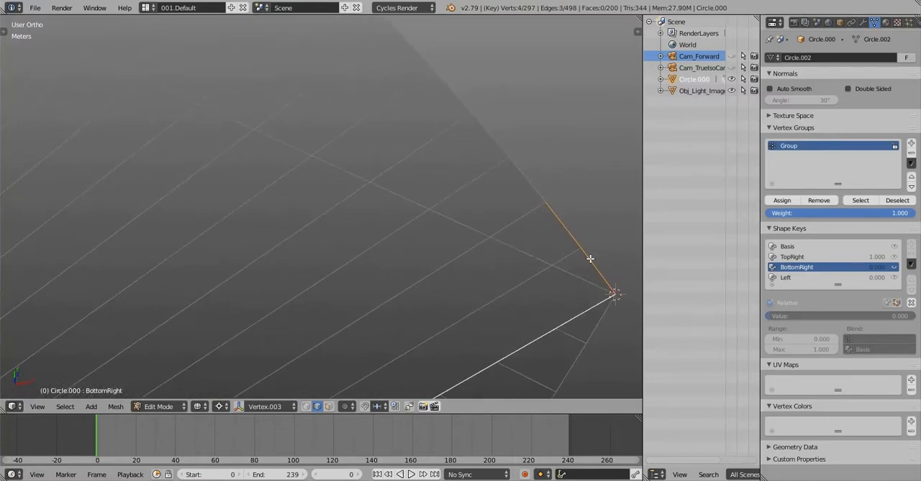
pyautogui.keyDown('shift'); pyautogui.rightClick(586, 254); pyautogui.keyUp('shift')
pyautogui.keyDown('shift'); pyautogui.rightClick(586, 254); pyautogui.keyUp('shift')
pyautogui.scroll(-7, 576, 254)
pyautogui.scroll(-4, 575, 254)
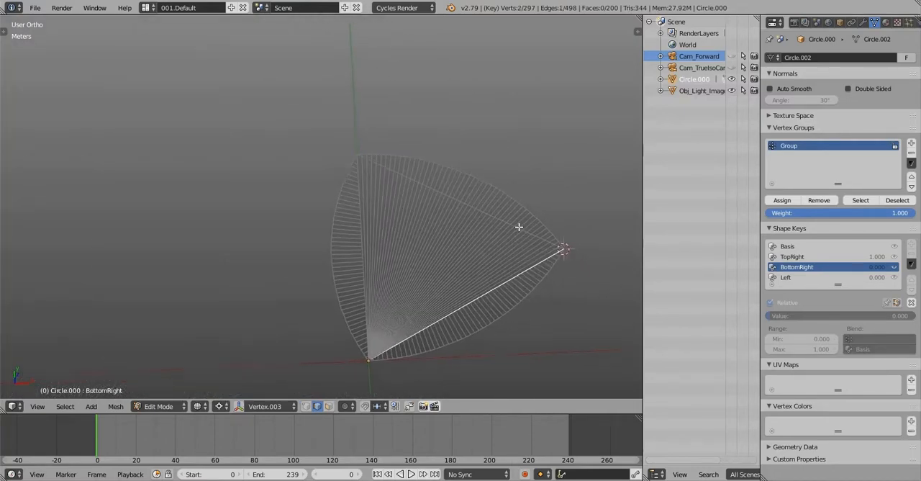
# Create a custom transform orientation from the selected lower-right edge
pyautogui.scroll(3, 500, 339)
pyautogui.hotkey('ctrl', 'alt', 'space')
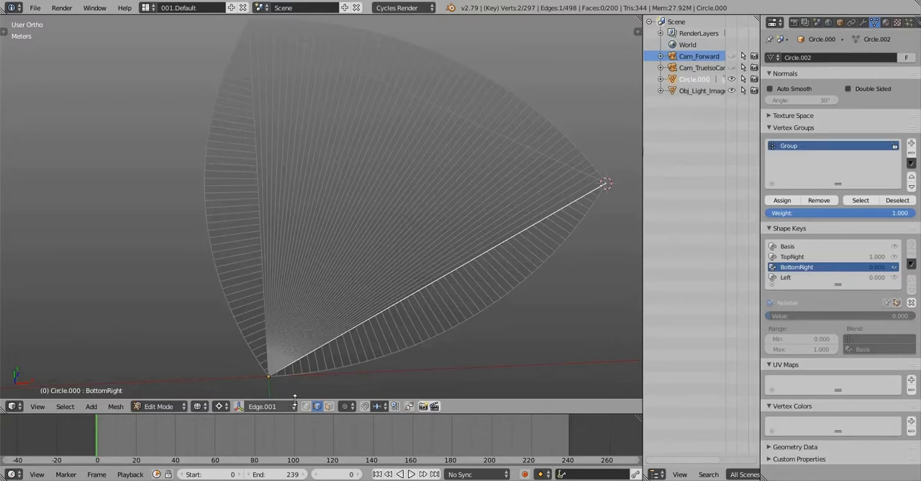
pyautogui.scroll(3, 475, 226)
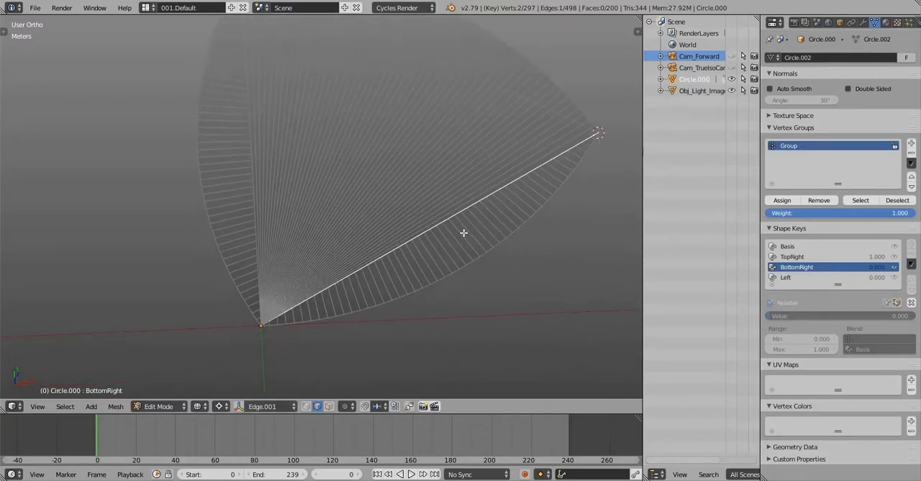
pyautogui.scroll(-2, 468, 223)
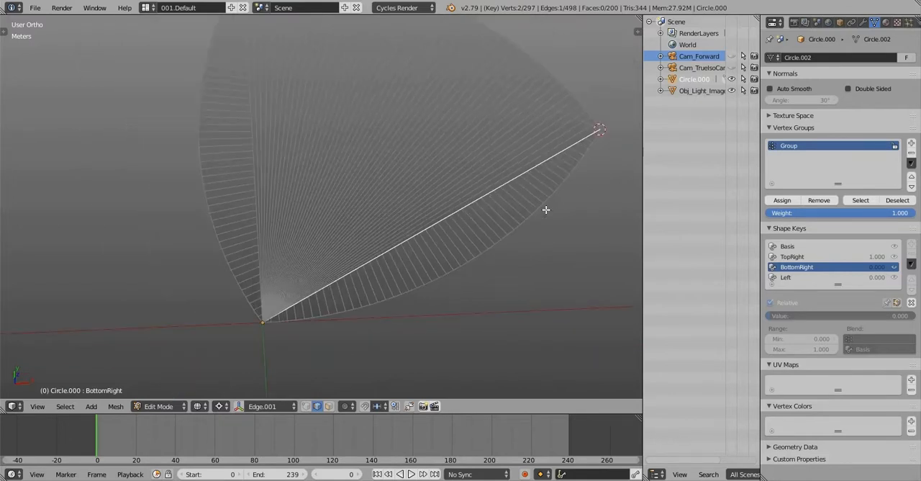
# Clear the selection, switch to vertex selection and select the lower-right arc through its vertex group
pyautogui.press('a')
pyautogui.hotkey('ctrl', 'Tab')
pyautogui.press('1')
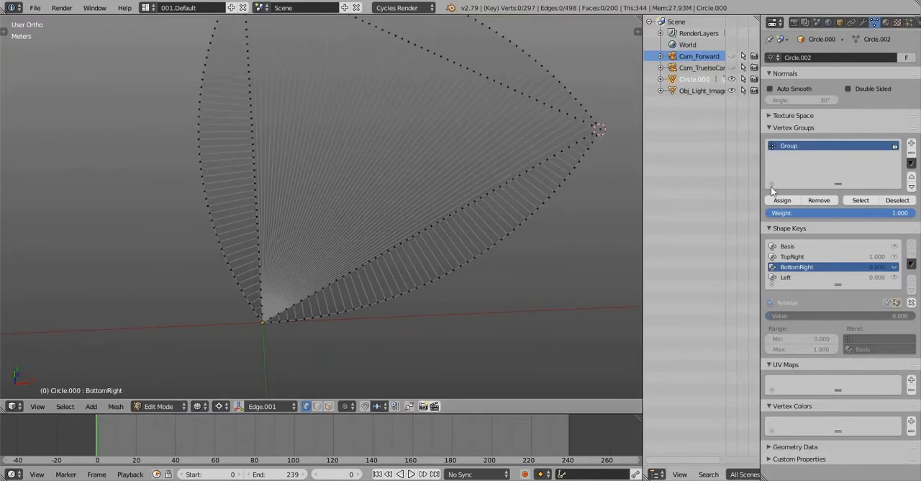
pyautogui.click(859, 200)
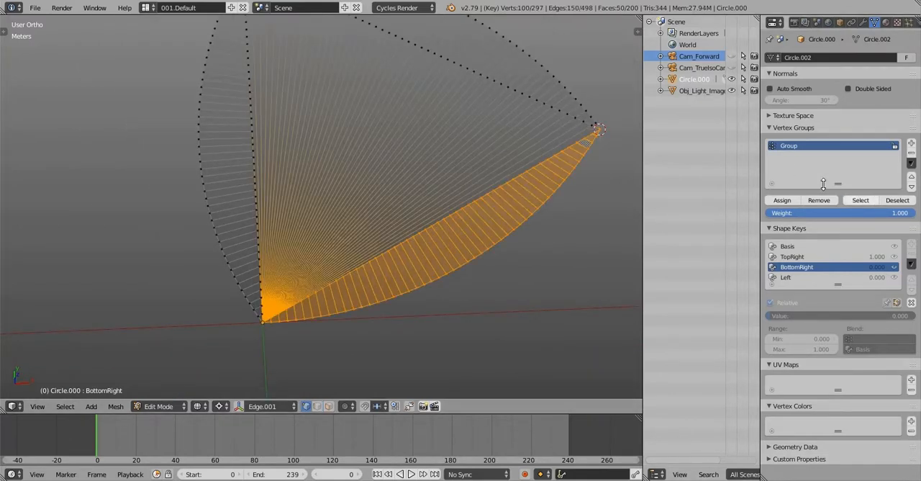
# Flatten the lower-right arc by scaling it to 0 along the Edge.001 orientation's X axis, and return to Object Mode
pyautogui.keyDown('shift'); pyautogui.moveTo(449, 180); pyautogui.dragTo(274, 409, button='middle'); pyautogui.keyUp('shift')
pyautogui.keyDown('shift'); pyautogui.moveTo(456, 131); pyautogui.dragTo(456, 152, button='middle'); pyautogui.keyUp('shift')
pyautogui.press('s')
pyautogui.press('x')
pyautogui.press('x')
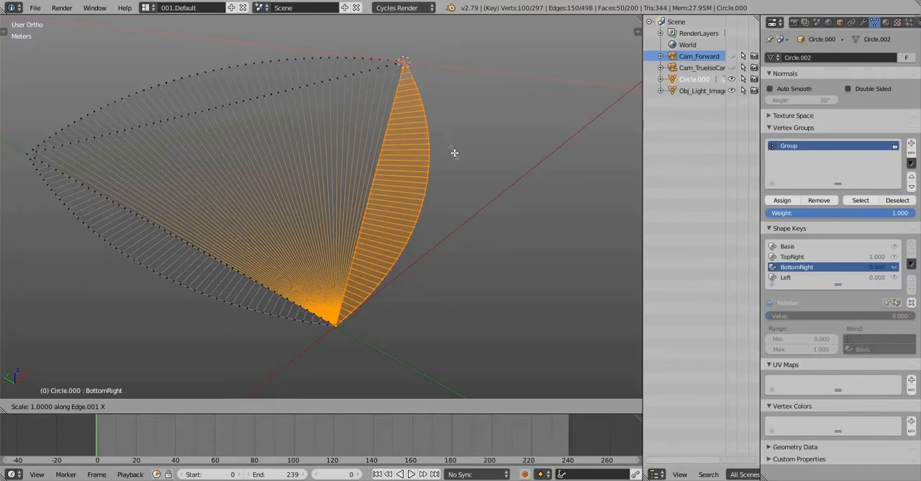
pyautogui.write('0')
pyautogui.press('Return')
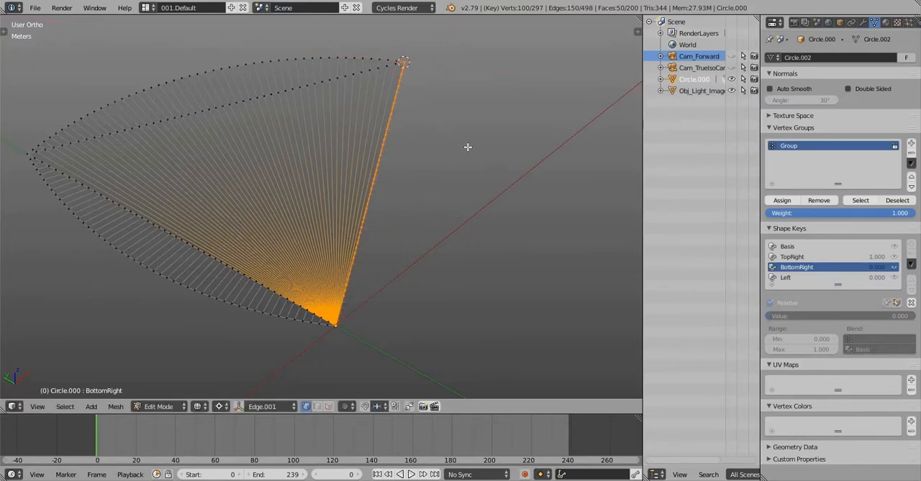
pyautogui.moveTo(468, 147); pyautogui.dragTo(446, 160, button='middle')
pyautogui.press('Tab')
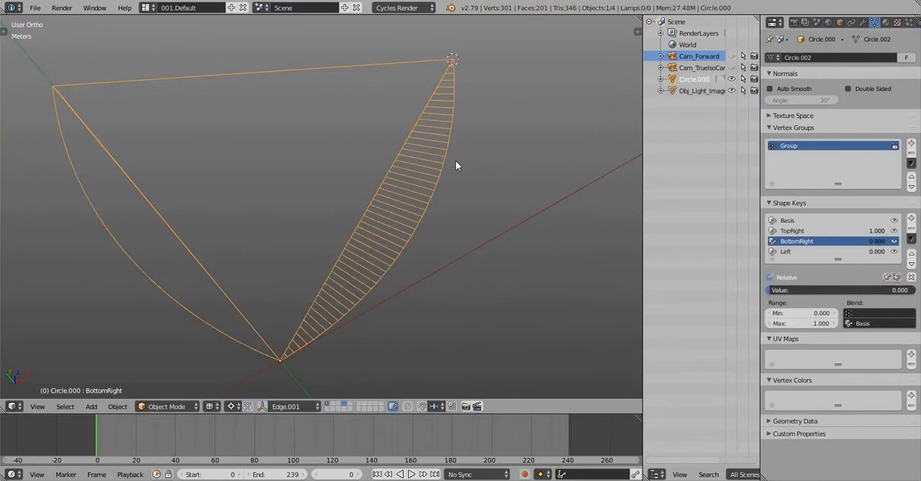
# Display the wedge in solid shading, test the BottomRight shape key's value and reset TopRight to 0
pyautogui.scroll(-2, 456, 161)
pyautogui.press('z')
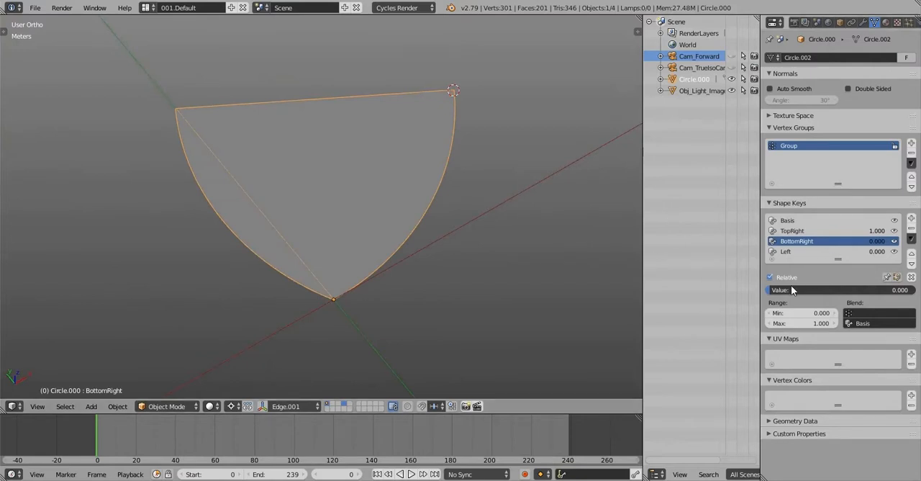
pyautogui.moveTo(790, 290)
pyautogui.mouseDown()
pyautogui.moveTo(886, 289)
pyautogui.moveTo(773, 291)
pyautogui.mouseUp()
pyautogui.click(791, 230)
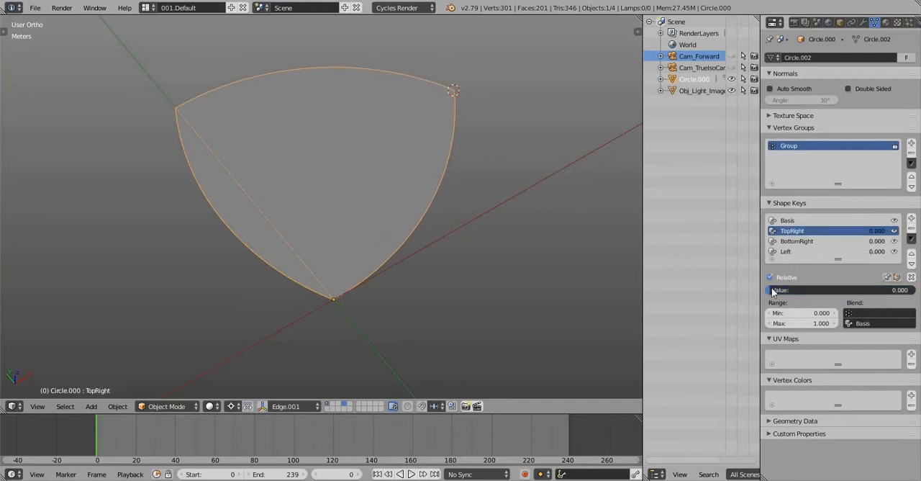
# Edit the Left shape key and clear the mesh selection
pyautogui.click(785, 251)
pyautogui.moveTo(612, 237); pyautogui.dragTo(330, 198, button='middle')
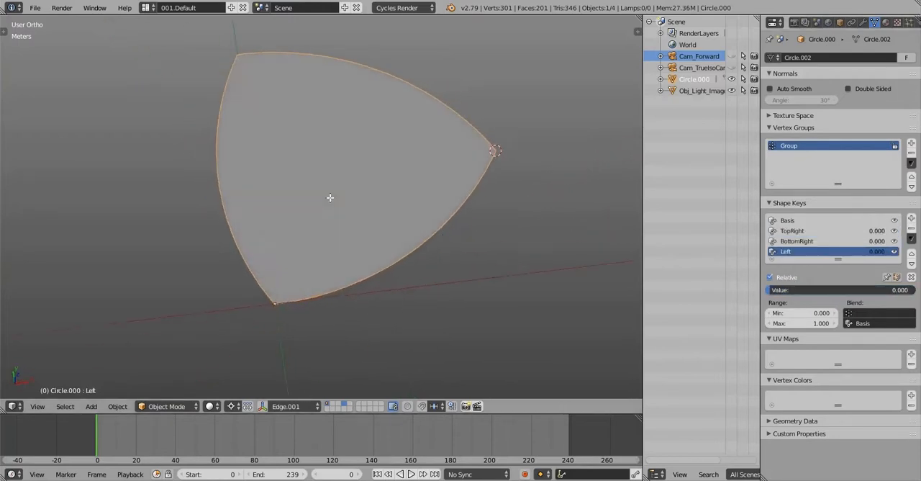
pyautogui.press('Tab')
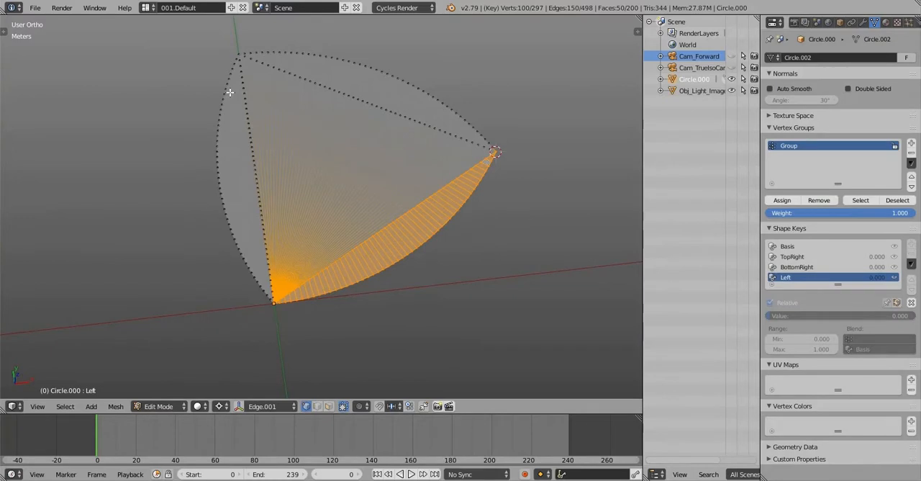
pyautogui.press('a')
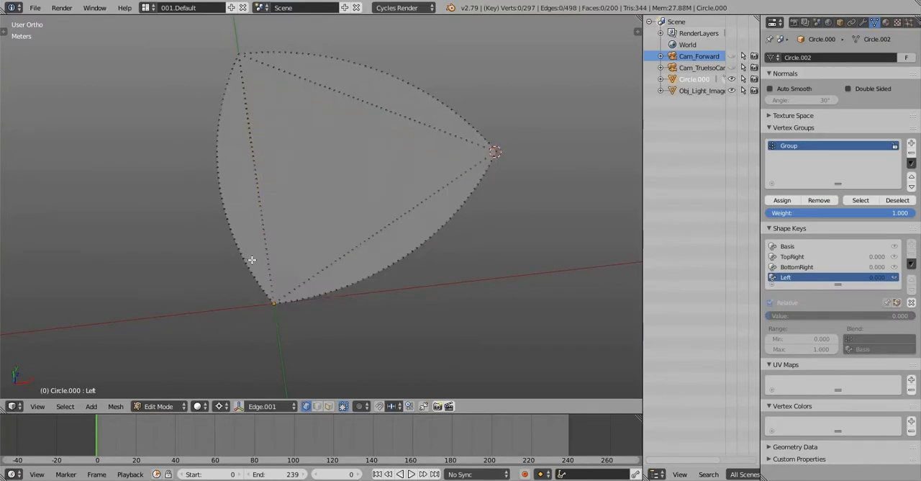
pyautogui.press('c')
pyautogui.moveTo(254, 285)
pyautogui.mouseDown()
pyautogui.moveTo(255, 294)
pyautogui.moveTo(227, 199)
pyautogui.mouseUp()
pyautogui.press('Escape')
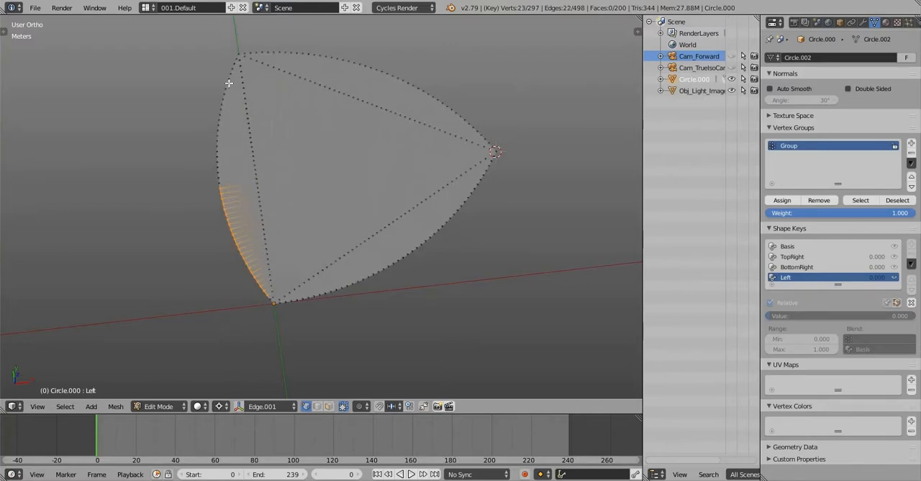
# Switch to face selection and circle-select the faces along the wedge's left arc section
pyautogui.hotkey('ctrl', 'Tab')
pyautogui.press('3')
pyautogui.press('c')
pyautogui.moveTo(229, 70)
pyautogui.mouseDown()
pyautogui.moveTo(230, 193)
pyautogui.moveTo(253, 308)
pyautogui.mouseUp()
pyautogui.press('Escape')
# Add the remaining left arc faces at the wedge's bottom and top corners to the selection
pyautogui.scroll(4, 270, 281)
pyautogui.keyDown('shift'); pyautogui.rightClick(304, 247); pyautogui.keyUp('shift')
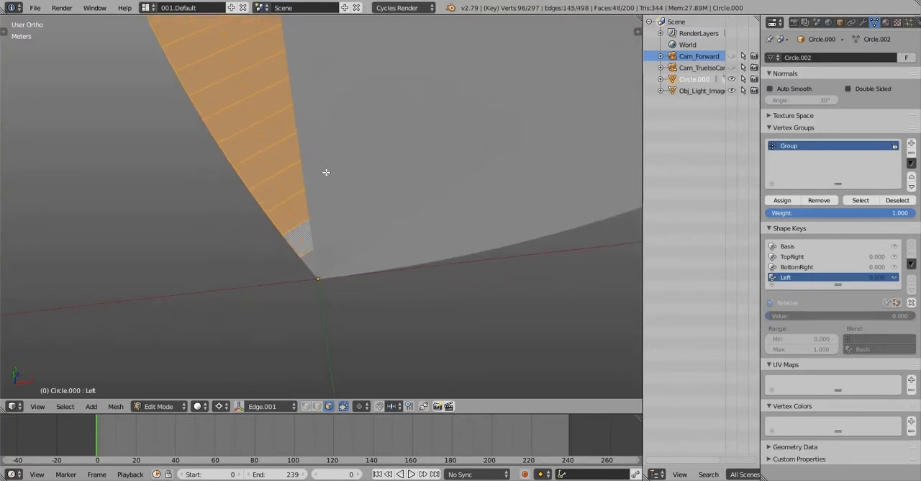
pyautogui.keyDown('shift'); pyautogui.rightClick(311, 264); pyautogui.keyUp('shift')
pyautogui.scroll(-9, 325, 173)
pyautogui.keyDown('shift'); pyautogui.moveTo(335, 123); pyautogui.dragTo(367, 339, button='middle'); pyautogui.keyUp('shift')
pyautogui.scroll(11, 311, 113)
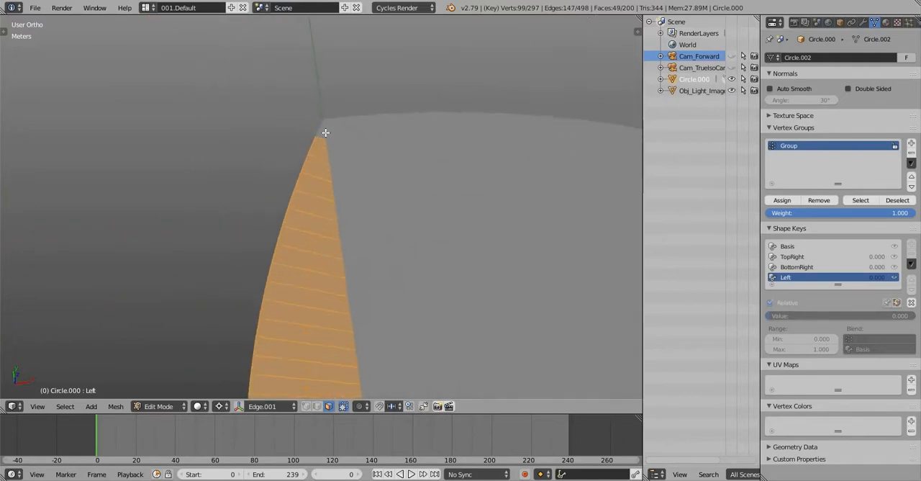
pyautogui.keyDown('shift'); pyautogui.rightClick(328, 151); pyautogui.keyUp('shift')
pyautogui.scroll(-15, 340, 166)
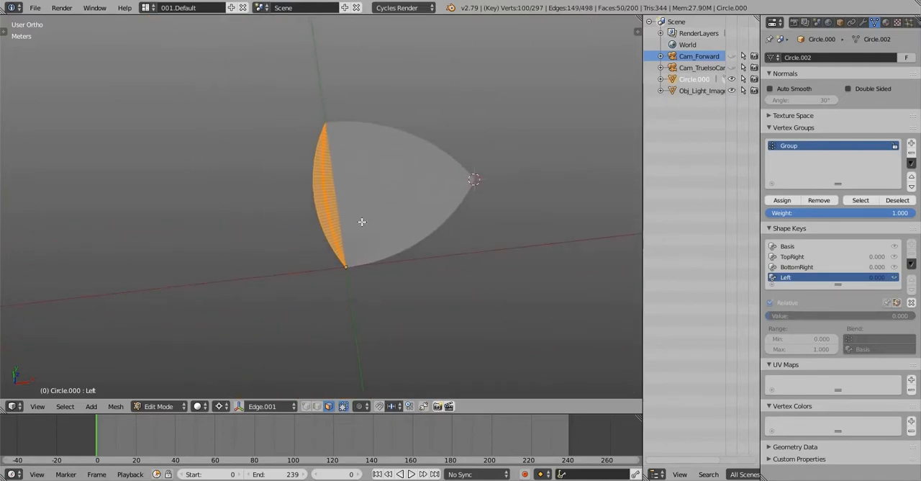
# Create a second vertex group and assign the selected left arc faces to it
pyautogui.scroll(4, 362, 220)
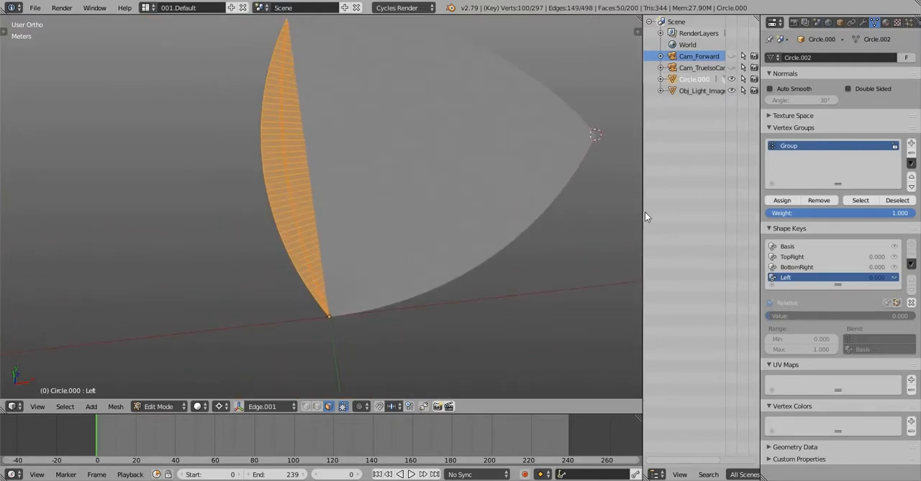
pyautogui.click(911, 144)
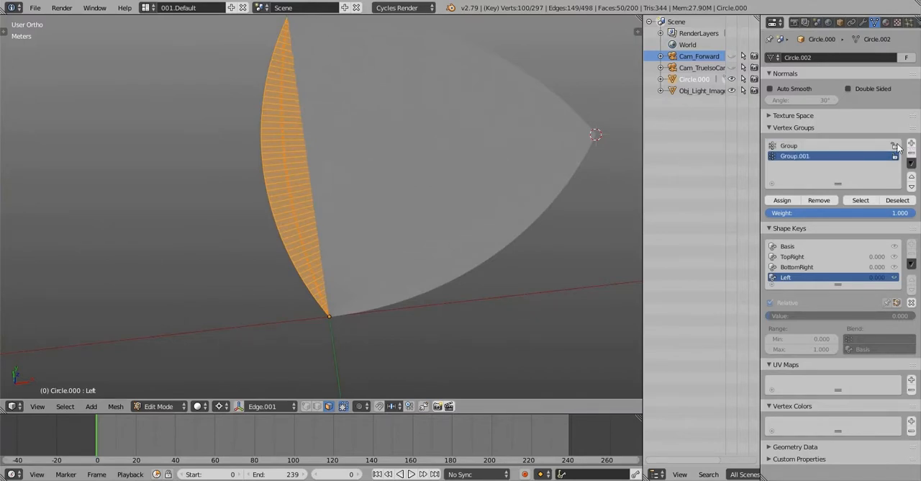
pyautogui.click(785, 203)
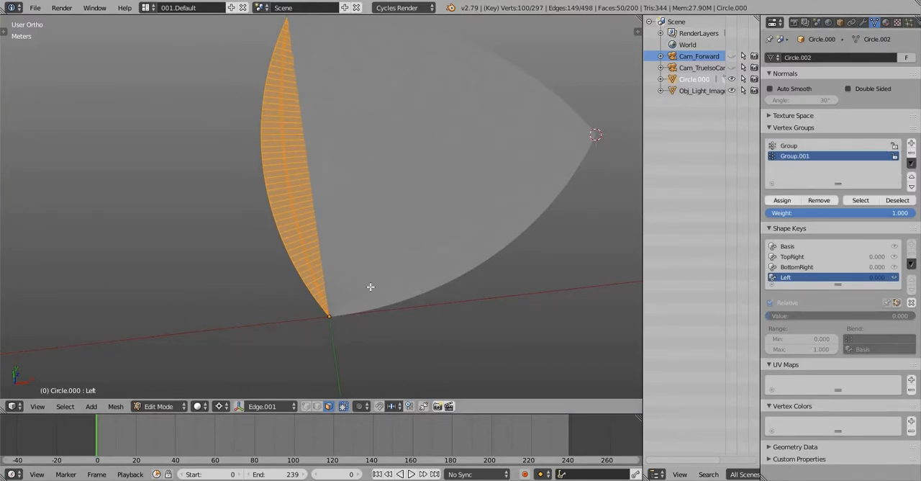
# Select only the wedge's bottom corner vertex and snap the 3D cursor to it
pyautogui.press('a')
pyautogui.keyDown('shift'); pyautogui.moveTo(351, 325); pyautogui.dragTo(372, 302, button='middle'); pyautogui.keyUp('shift')
pyautogui.scroll(6, 374, 302)
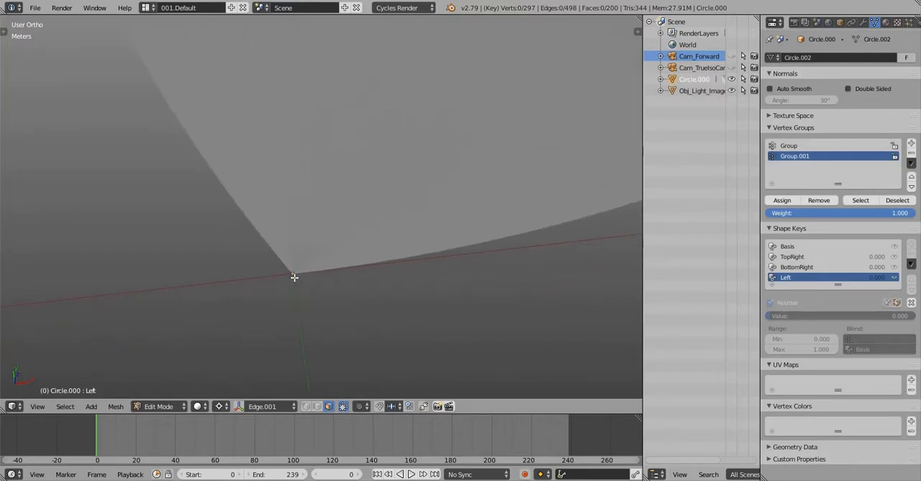
pyautogui.hotkey('ctrl', 'Tab')
pyautogui.press('1')
pyautogui.rightClick(298, 273)
pyautogui.scroll(-3, 318, 269)
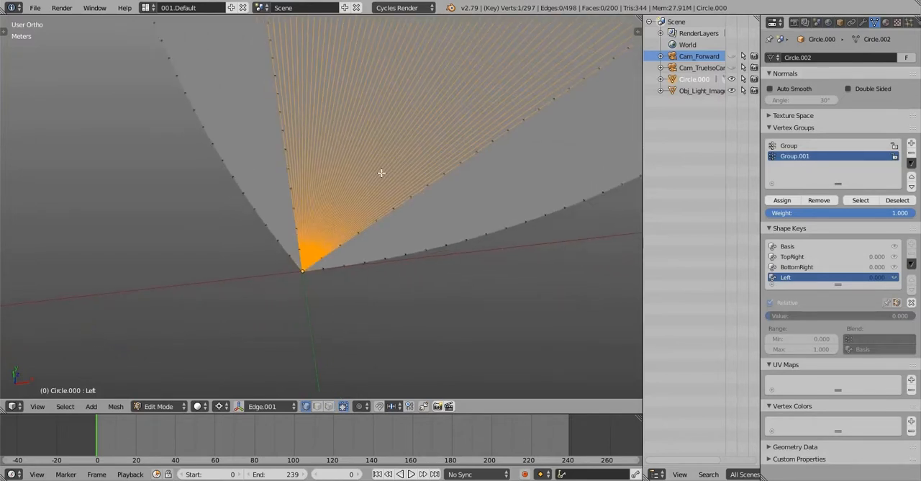
pyautogui.hotkey('shift', 's')
pyautogui.press('u')
pyautogui.keyDown('shift'); pyautogui.moveTo(385, 151); pyautogui.dragTo(396, 237, button='middle'); pyautogui.keyUp('shift')
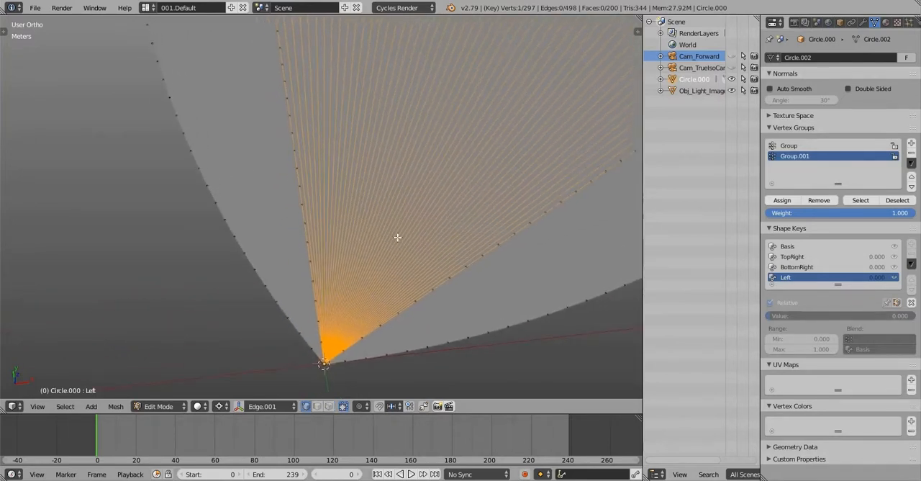
# Select the Group.001 vertices and flatten the left arc by scaling it to 0 along the X axis
pyautogui.scroll(-5, 436, 223)
pyautogui.press('a')
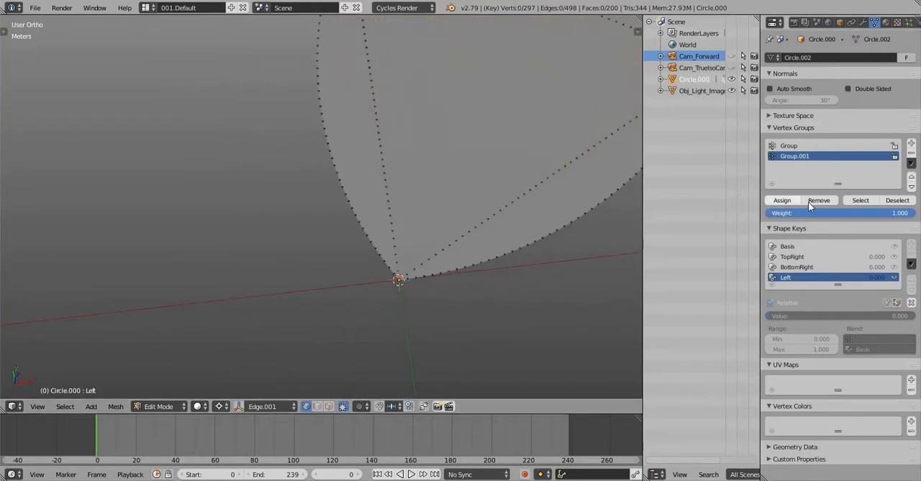
pyautogui.click(861, 200)
pyautogui.keyDown('shift'); pyautogui.moveTo(420, 167); pyautogui.dragTo(420, 213, button='middle'); pyautogui.keyUp('shift')
pyautogui.scroll(2, 419, 213)
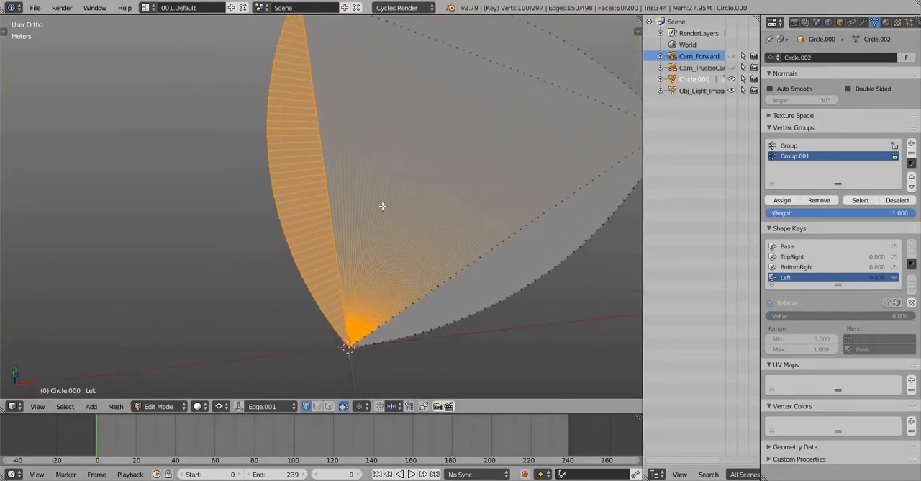
pyautogui.write('sx0')
pyautogui.press('Return')
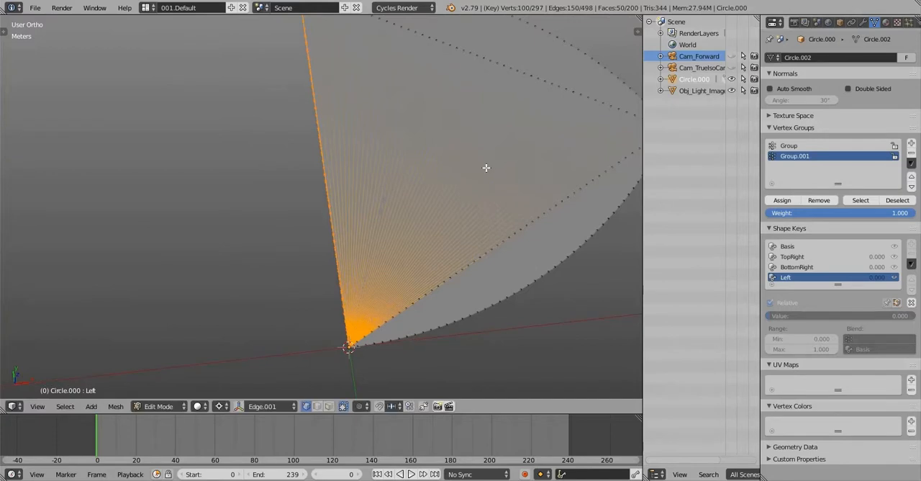
# View the flattened left side from the top and return to Object Mode
pyautogui.keyDown('shift'); pyautogui.moveTo(487, 167); pyautogui.dragTo(430, 207, button='middle'); pyautogui.keyUp('shift')
pyautogui.scroll(-4, 431, 203)
pyautogui.press('q')
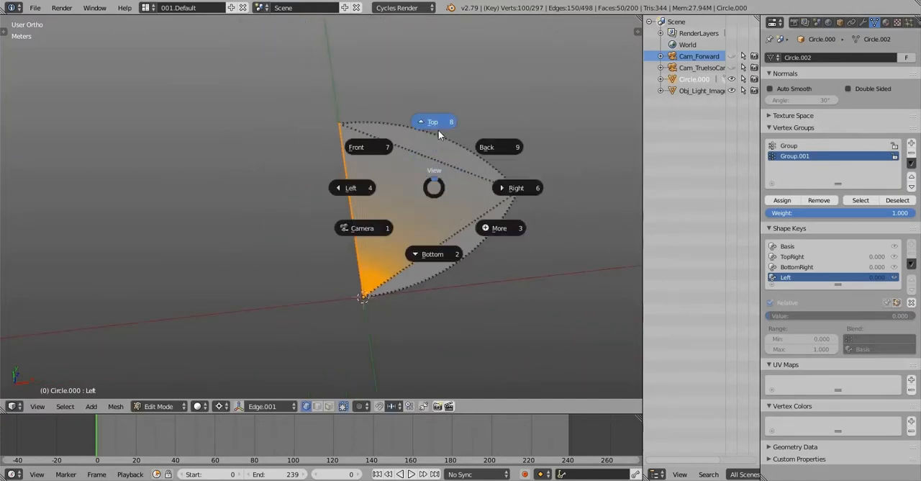
pyautogui.click(439, 131)
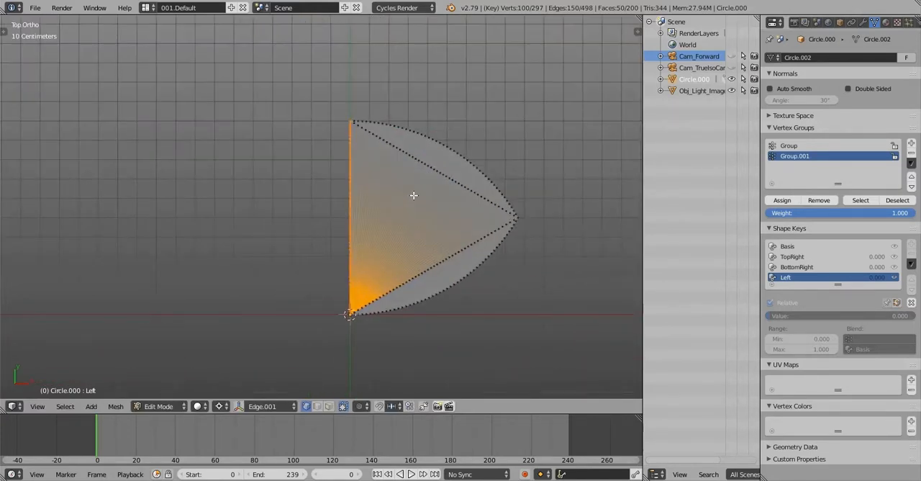
pyautogui.keyDown('shift'); pyautogui.moveTo(414, 195); pyautogui.dragTo(409, 180, button='middle'); pyautogui.keyUp('shift')
pyautogui.press('Tab')
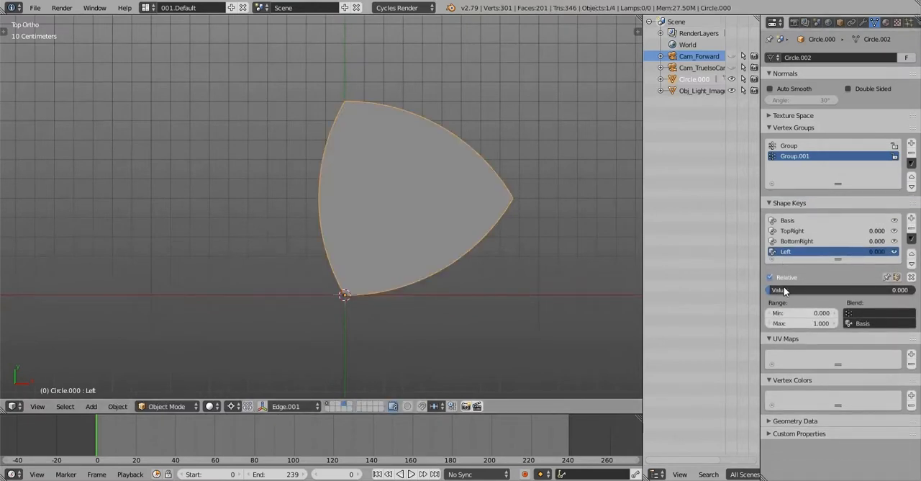
# Preview the Left and BottomRight shape keys by varying their values and returning them to 0
pyautogui.moveTo(784, 290); pyautogui.dragTo(875, 290)
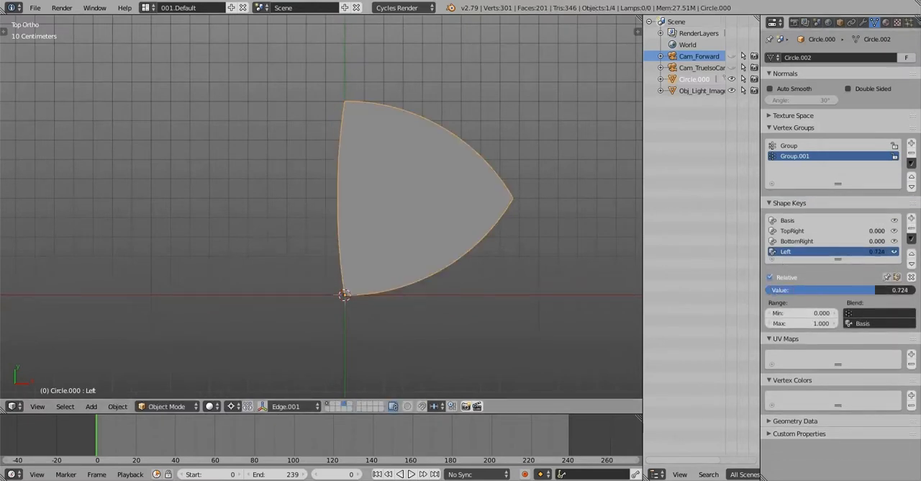
pyautogui.click(798, 241)
pyautogui.moveTo(782, 290)
pyautogui.mouseDown()
pyautogui.moveTo(846, 290)
pyautogui.moveTo(770, 290)
pyautogui.moveTo(865, 290)
pyautogui.moveTo(769, 290)
pyautogui.mouseUp()
pyautogui.click(800, 231)
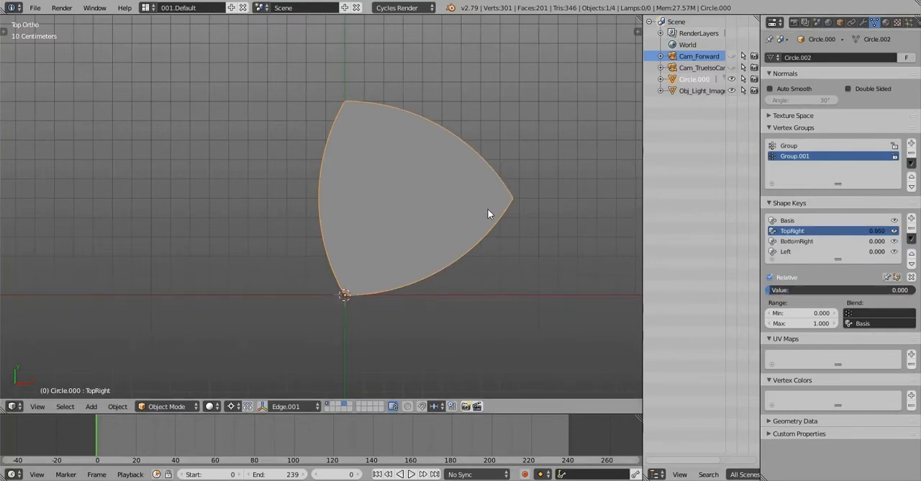
pyautogui.keyDown('shift'); pyautogui.moveTo(488, 214); pyautogui.dragTo(502, 170, button='middle'); pyautogui.keyUp('shift')
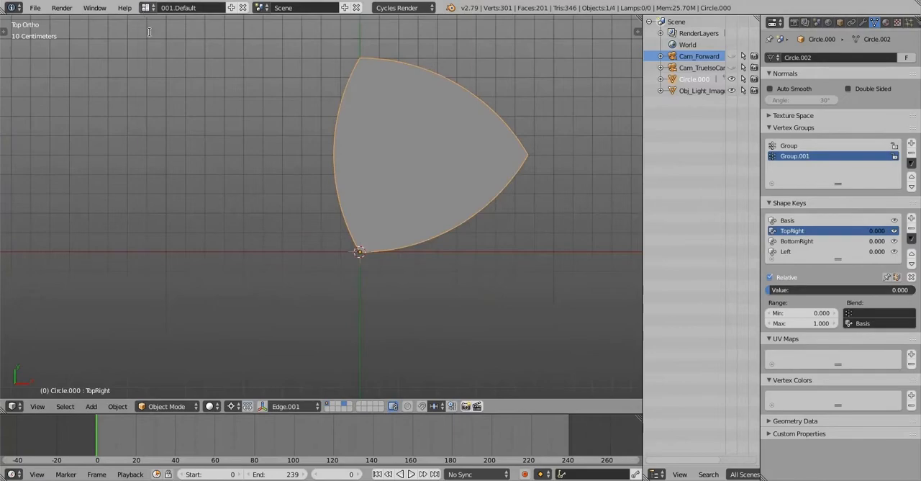
# Switch to the 005.Video layout, play the opening of the reference clip to study the slice motion, and rewind it
pyautogui.click(146, 7)
pyautogui.click(172, 69)
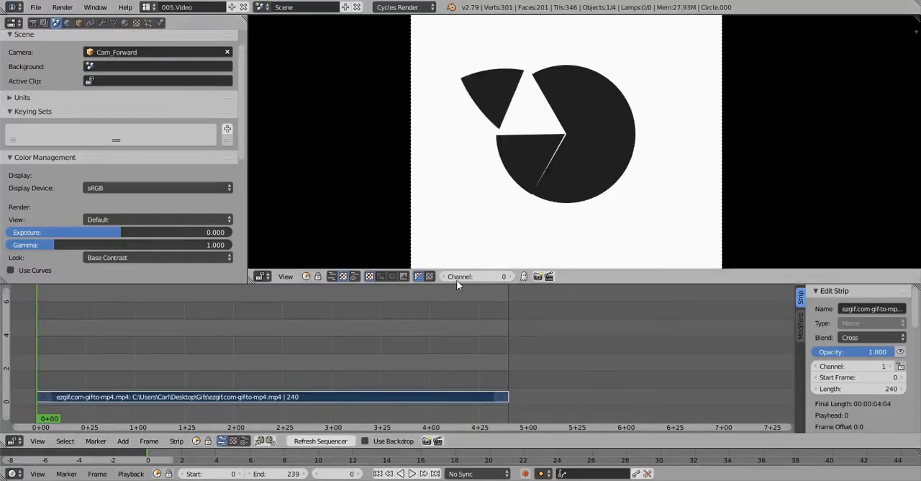
pyautogui.hotkey('alt', 'a')
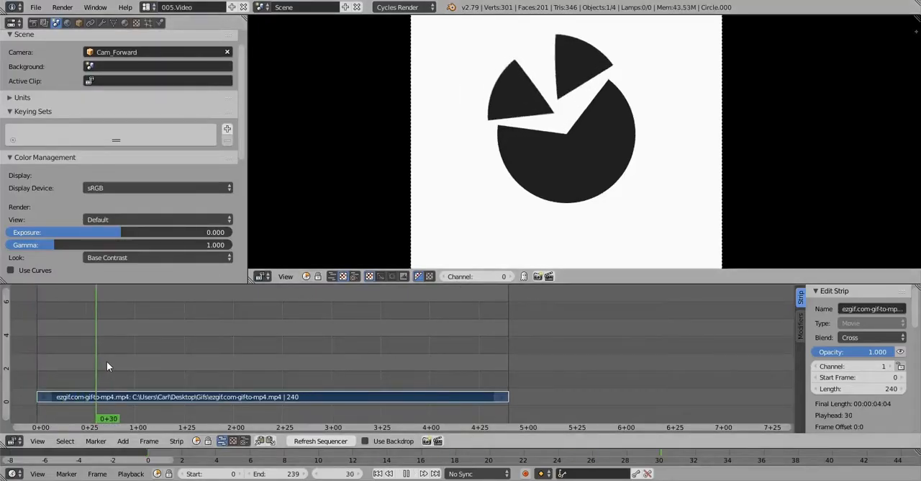
pyautogui.moveTo(113, 360); pyautogui.dragTo(40, 373)
pyautogui.hotkey('alt', 'a')
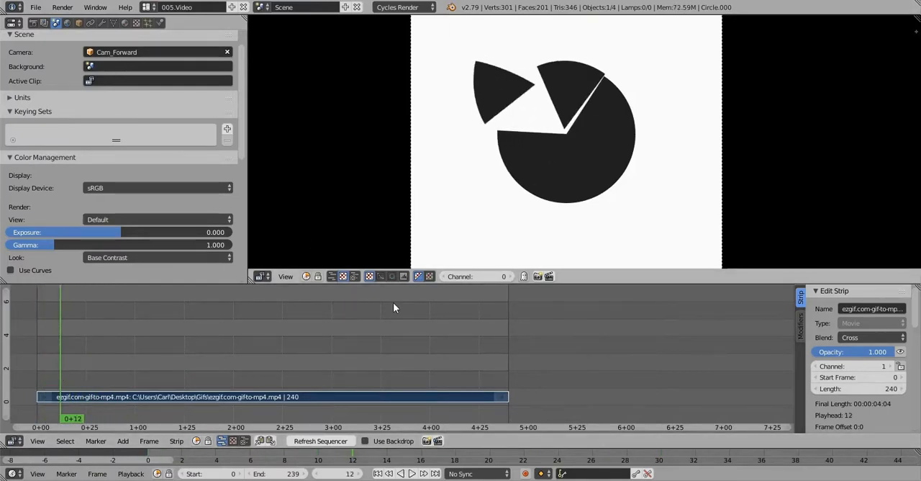
pyautogui.hotkey('alt', 'a')
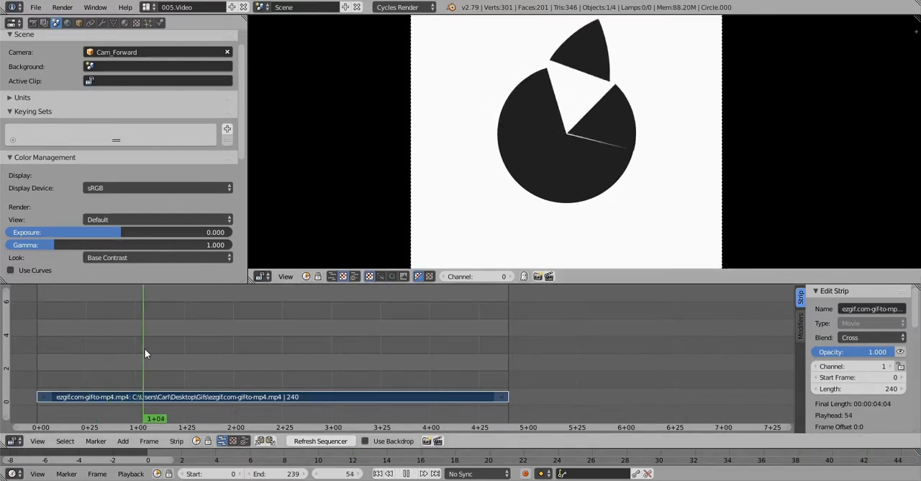
pyautogui.moveTo(144, 352); pyautogui.dragTo(38, 364)
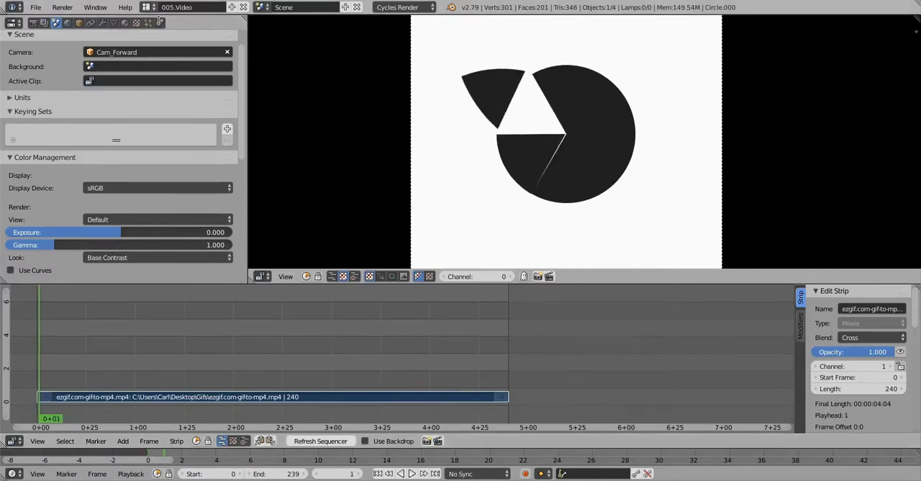
# Return to the 001.Default layout and set the BottomRight and Left shape keys to 1.000
pyautogui.click(147, 7)
pyautogui.click(169, 25)
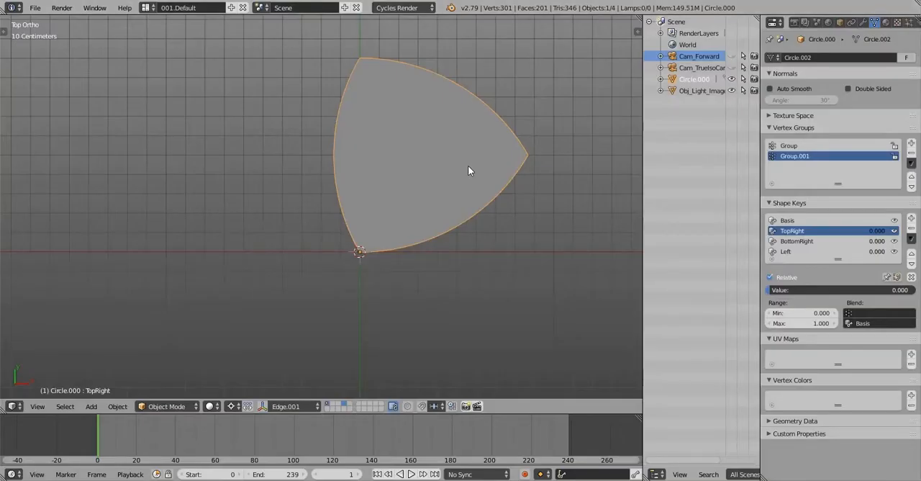
pyautogui.keyDown('shift'); pyautogui.moveTo(468, 167); pyautogui.dragTo(444, 190, button='middle'); pyautogui.keyUp('shift')
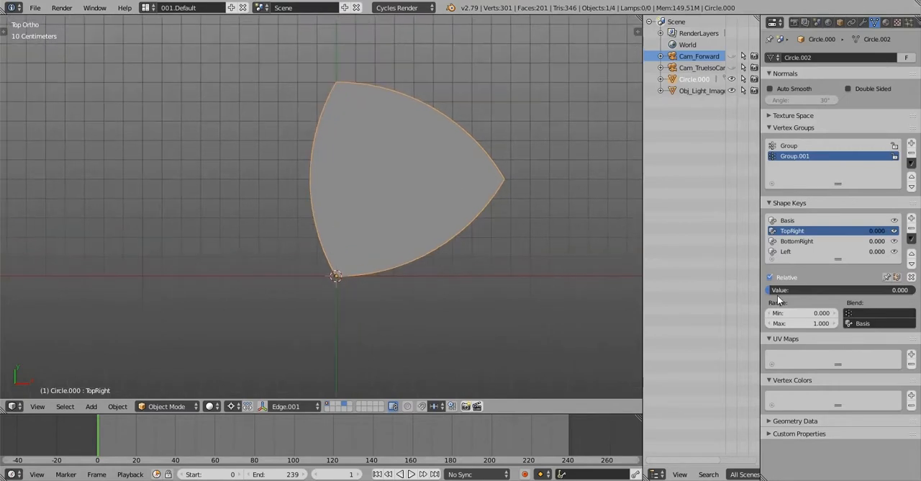
pyautogui.click(794, 240)
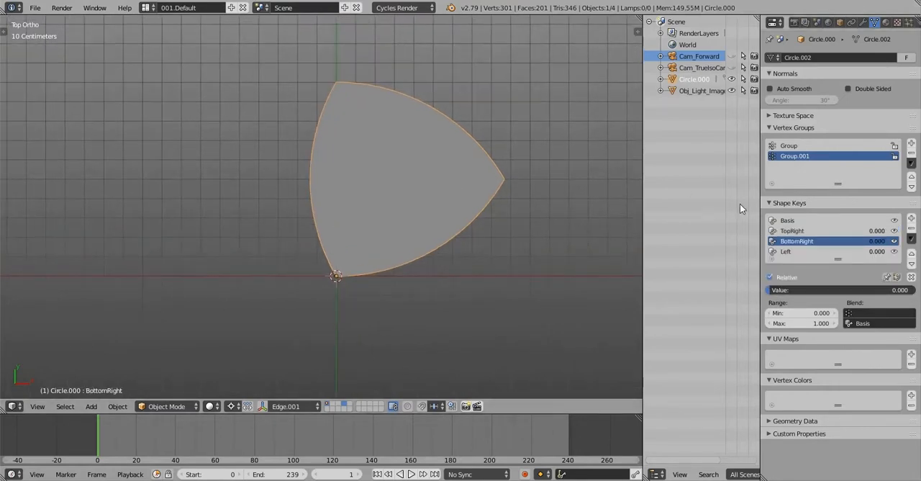
pyautogui.moveTo(827, 289); pyautogui.dragTo(903, 289)
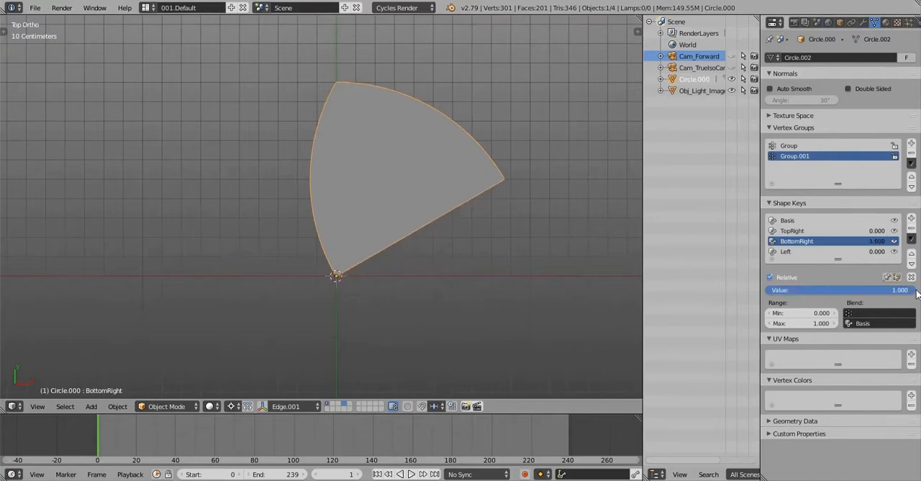
pyautogui.click(806, 251)
pyautogui.moveTo(799, 289); pyautogui.dragTo(912, 290)
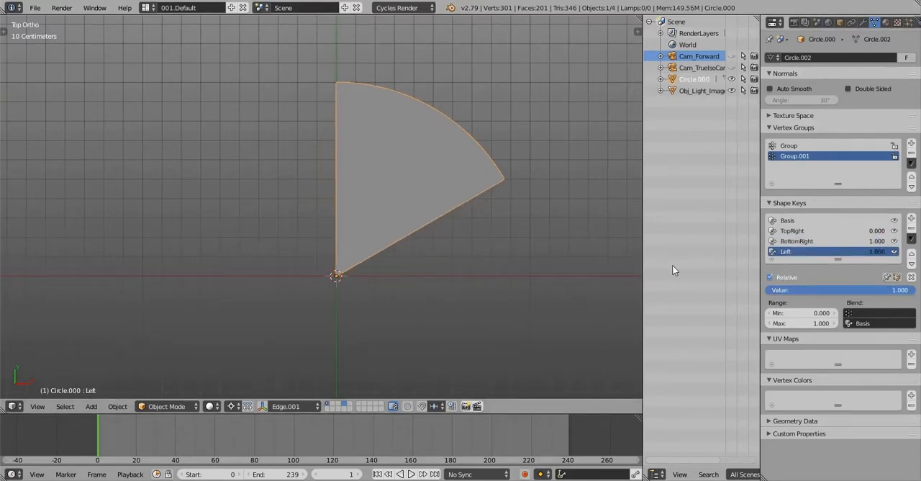
# Insert keyframes for the Left and BottomRight shape key values at frame 1
pyautogui.rightClick(831, 288)
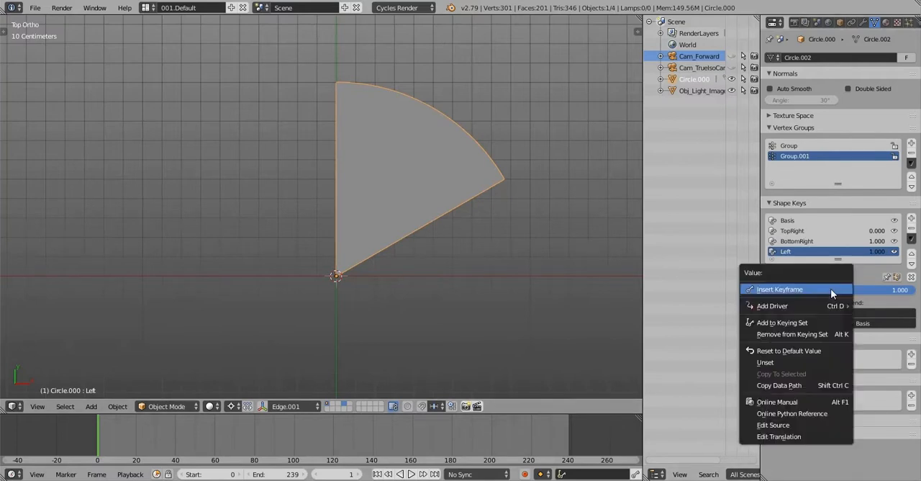
pyautogui.click(830, 288)
pyautogui.click(802, 242)
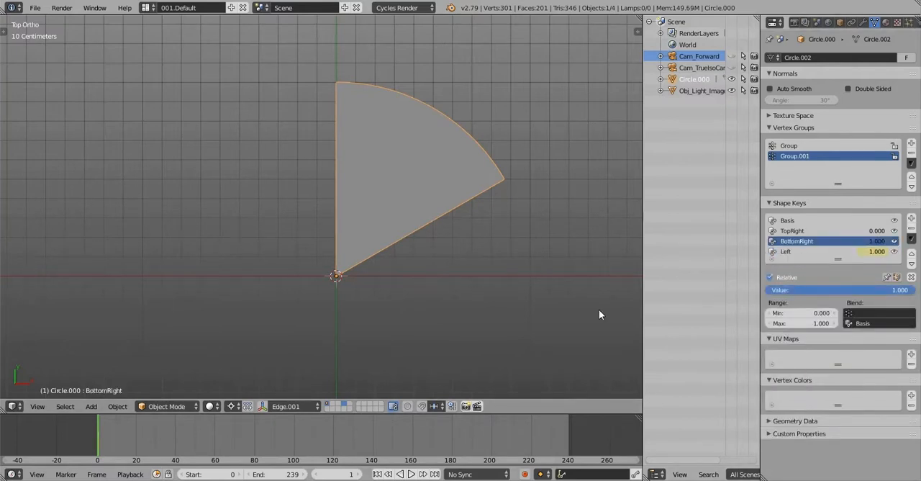
pyautogui.rightClick(819, 288)
pyautogui.click(819, 290)
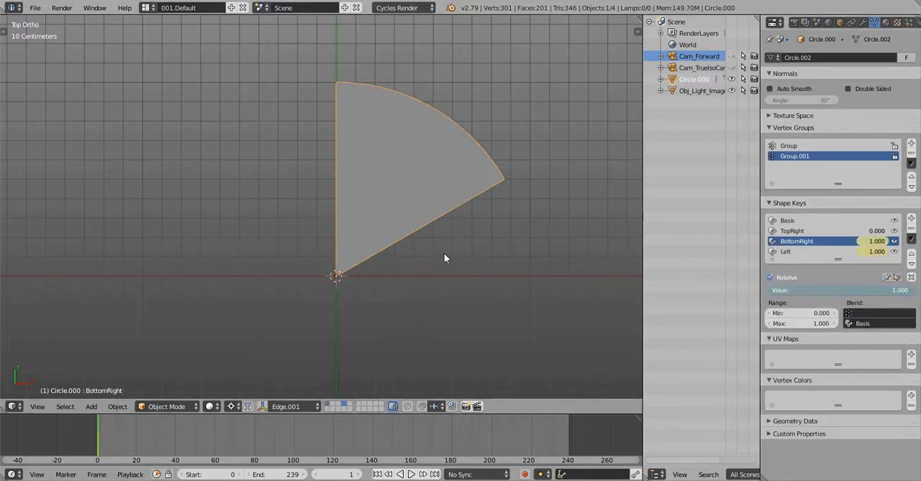
# Insert a LocRot keyframe on the wedge at frame 1
pyautogui.scroll(-2, 444, 253)
pyautogui.keyDown('shift'); pyautogui.moveTo(445, 243); pyautogui.dragTo(423, 243, button='middle'); pyautogui.keyUp('shift')
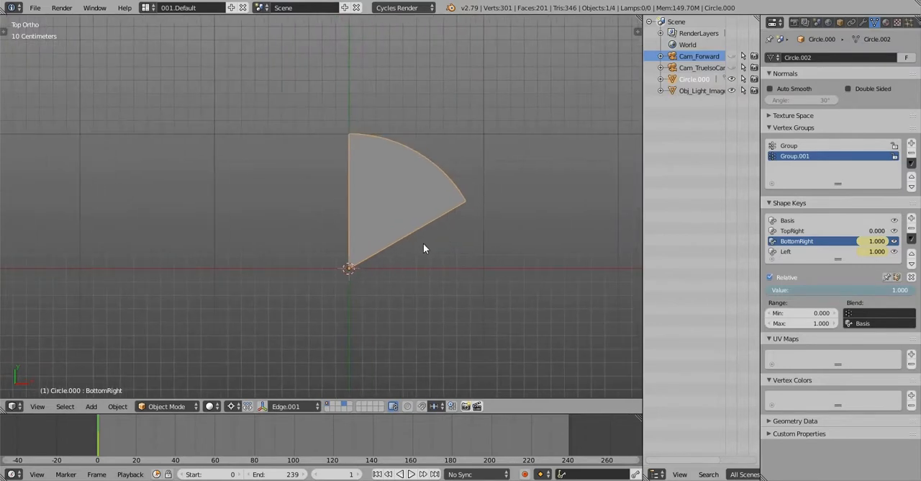
pyautogui.press('i')
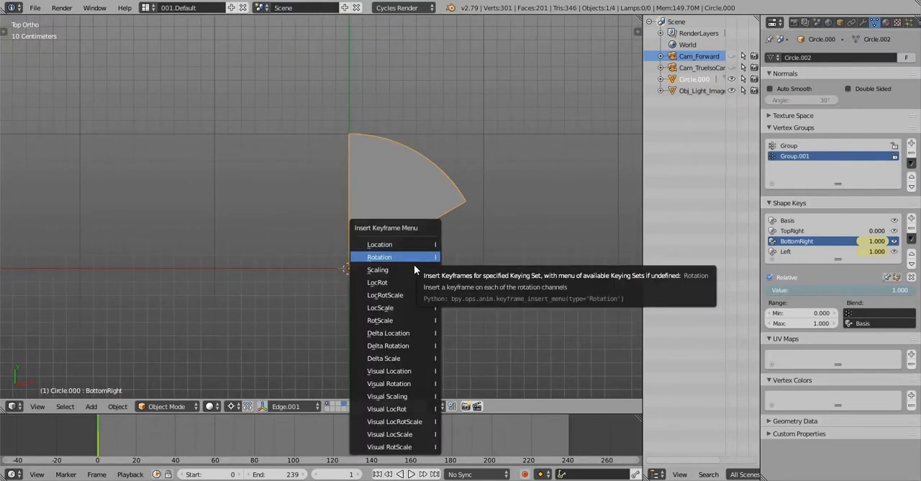
pyautogui.click(411, 285)
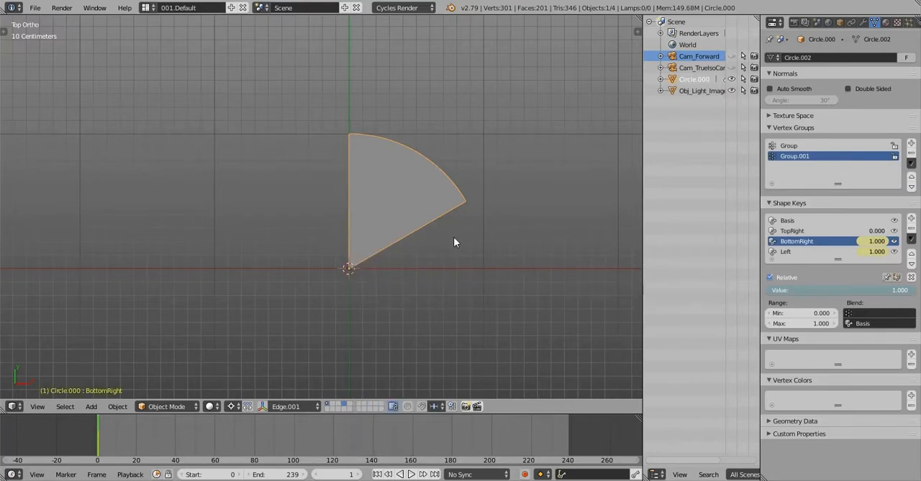
pyautogui.keyDown('shift'); pyautogui.moveTo(454, 242); pyautogui.dragTo(425, 250, button='middle'); pyautogui.keyUp('shift')
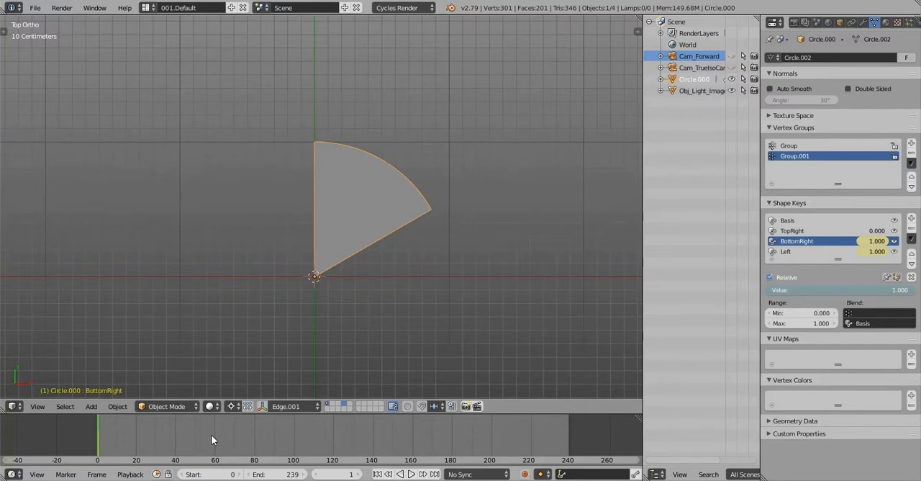
# Move the current frame to 59
pyautogui.click(212, 439)
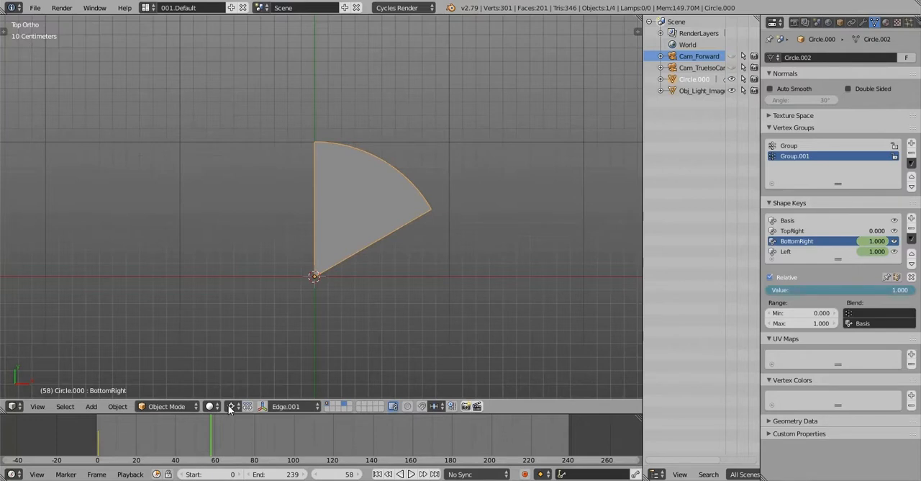
pyautogui.press('Right')
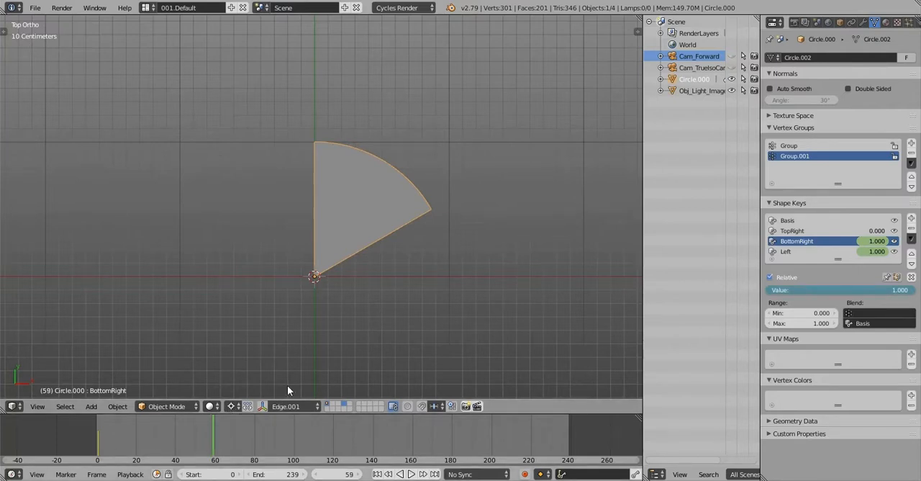
pyautogui.keyDown('shift'); pyautogui.moveTo(347, 219); pyautogui.dragTo(312, 250, button='middle'); pyautogui.keyUp('shift')
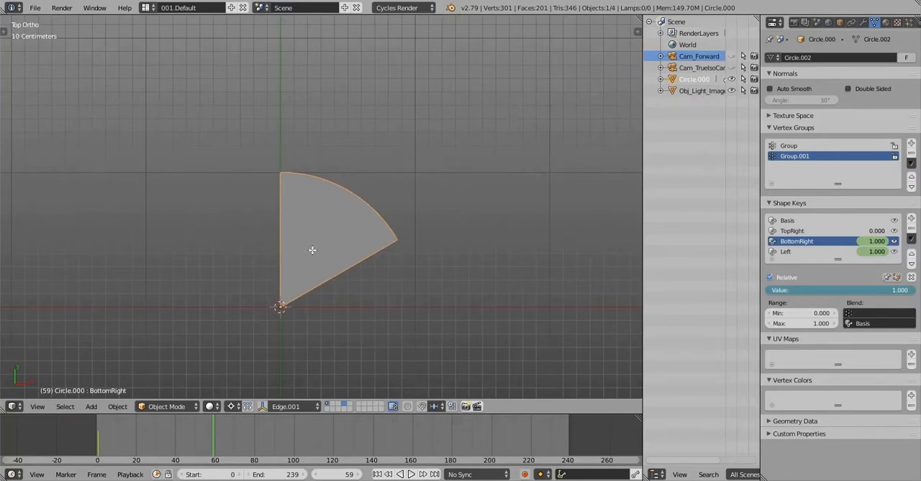
# In Edit Mode, clear the selection and circle-select all faces of the wedge's central triangle in face mode
pyautogui.press('Tab')
pyautogui.scroll(6, 312, 250)
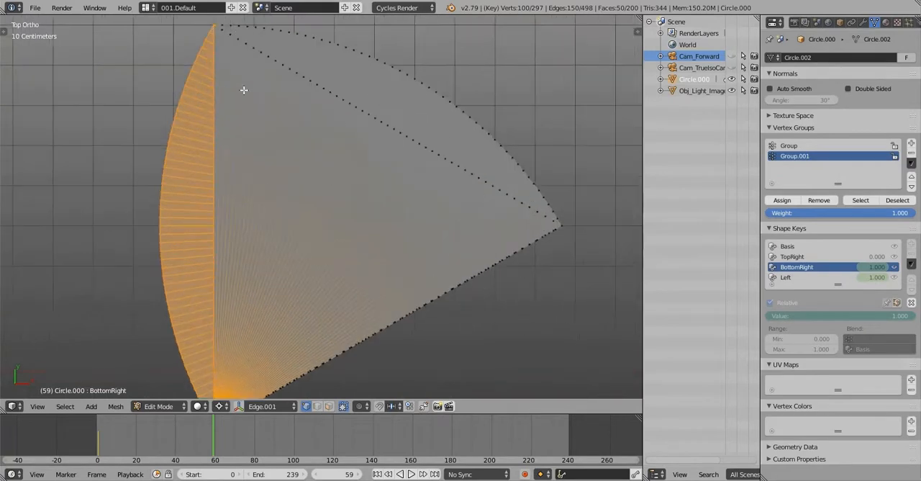
pyautogui.press('a')
pyautogui.press('c')
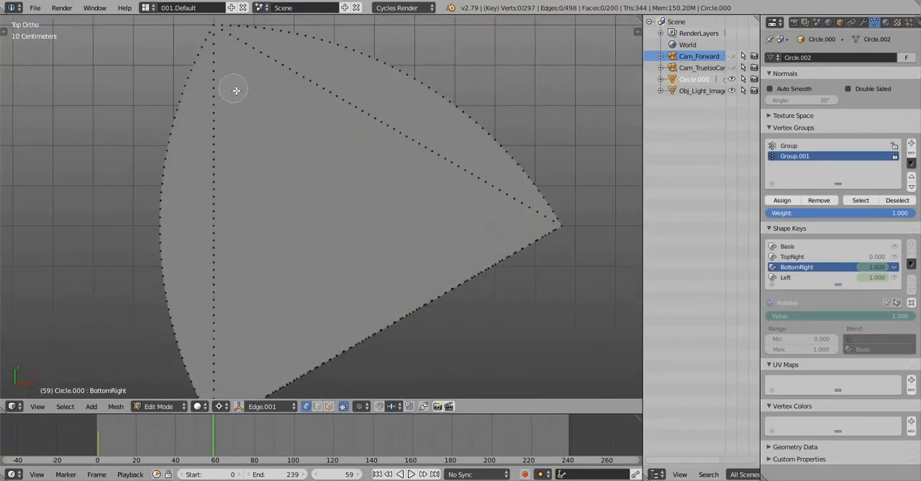
pyautogui.press('Escape')
pyautogui.press('3')
pyautogui.press('c')
pyautogui.moveTo(232, 89)
pyautogui.mouseDown()
pyautogui.moveTo(353, 165)
pyautogui.moveTo(422, 252)
pyautogui.moveTo(427, 283)
pyautogui.mouseUp()
pyautogui.press('Escape')
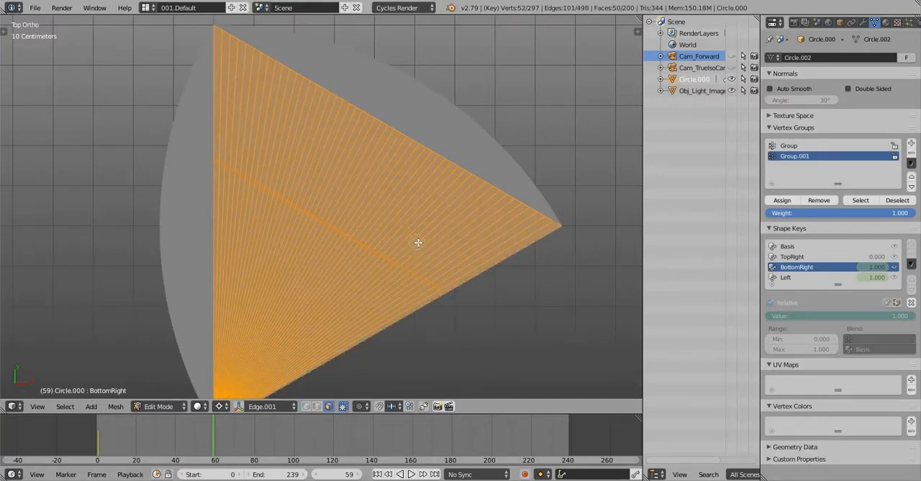
# Leave Edit Mode, make the Basis shape key active and reopen the mesh for editing
pyautogui.press('Tab')
pyautogui.scroll(-1, 419, 240)
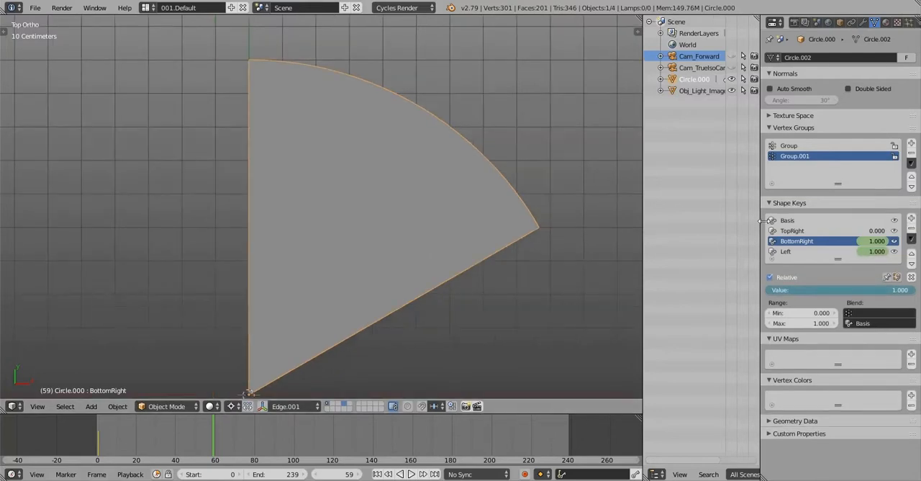
pyautogui.click(810, 220)
pyautogui.press('Tab')
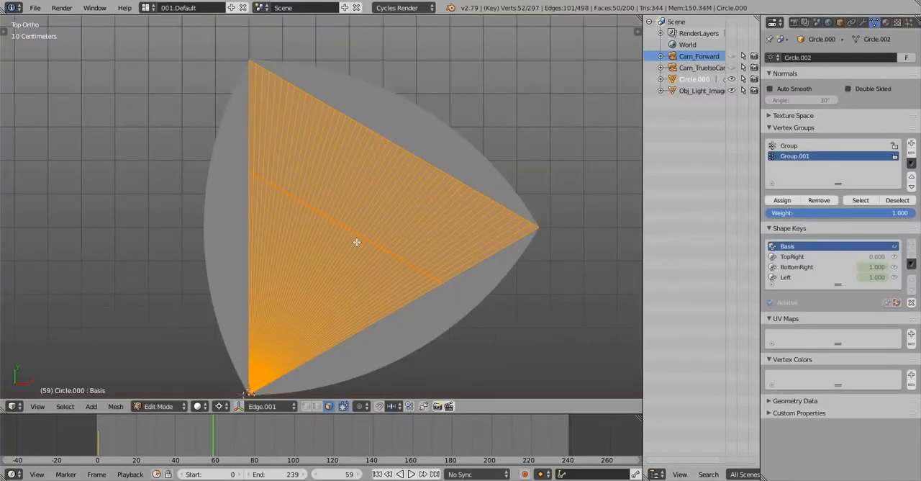
pyautogui.scroll(2, 357, 242)
pyautogui.scroll(-1, 391, 216)
pyautogui.moveTo(393, 209)
pyautogui.keyDown('shift'); pyautogui.mouseDown(button='middle')
pyautogui.moveTo(399, 185)
pyautogui.moveTo(400, 201)
pyautogui.mouseUp(button='middle'); pyautogui.keyUp('shift')
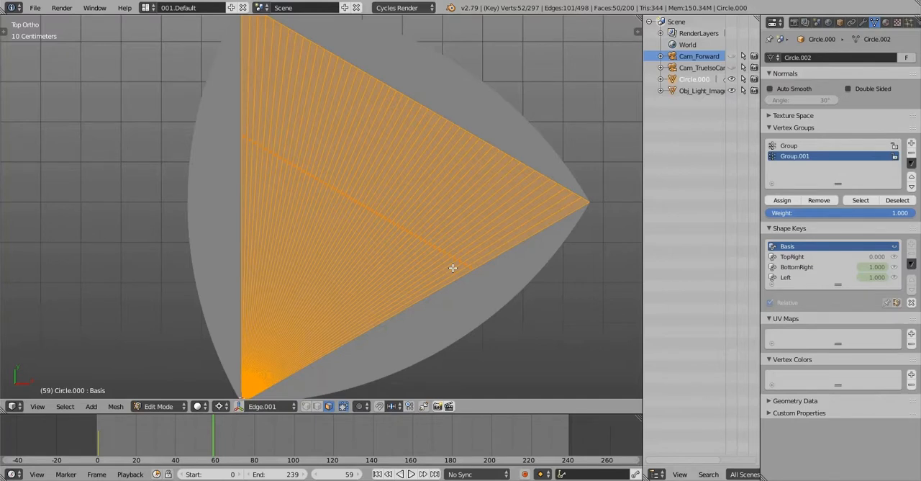
# Clear the selection, switch to edge selection in wireframe, and circle-select the radial edges across the central triangle
pyautogui.press('a')
pyautogui.press('2')
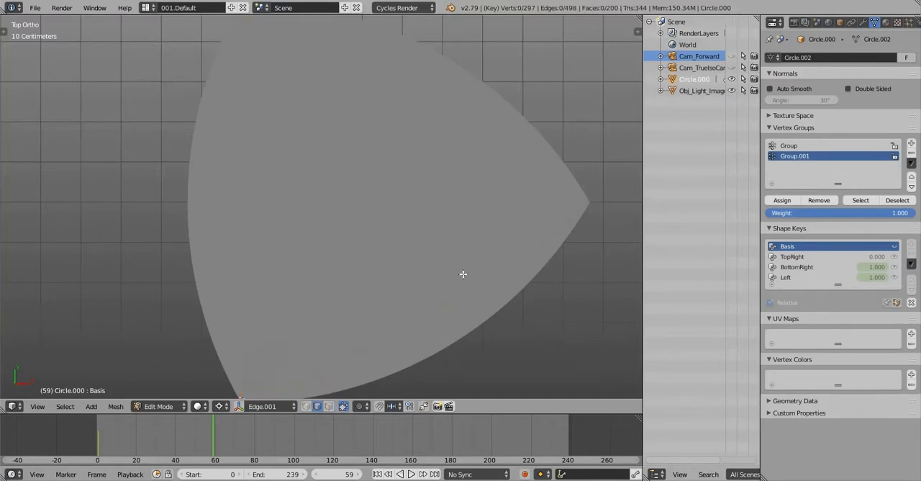
pyautogui.press('z')
pyautogui.press('c')
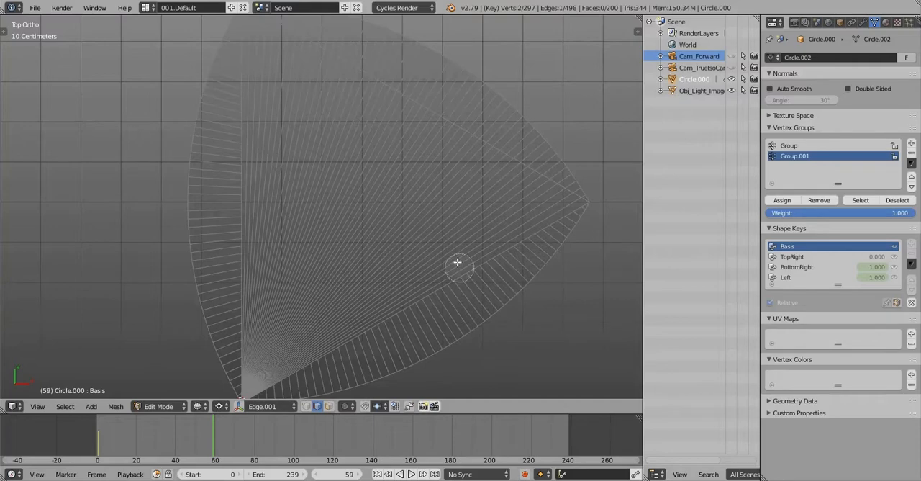
pyautogui.click(456, 256)
pyautogui.moveTo(451, 246); pyautogui.dragTo(261, 163)
pyautogui.rightClick(260, 164)
# Add the remaining radial edges along the central triangle's left and lower-right sides to the selection
pyautogui.scroll(5, 260, 163)
pyautogui.keyDown('shift'); pyautogui.rightClick(225, 162); pyautogui.keyUp('shift')
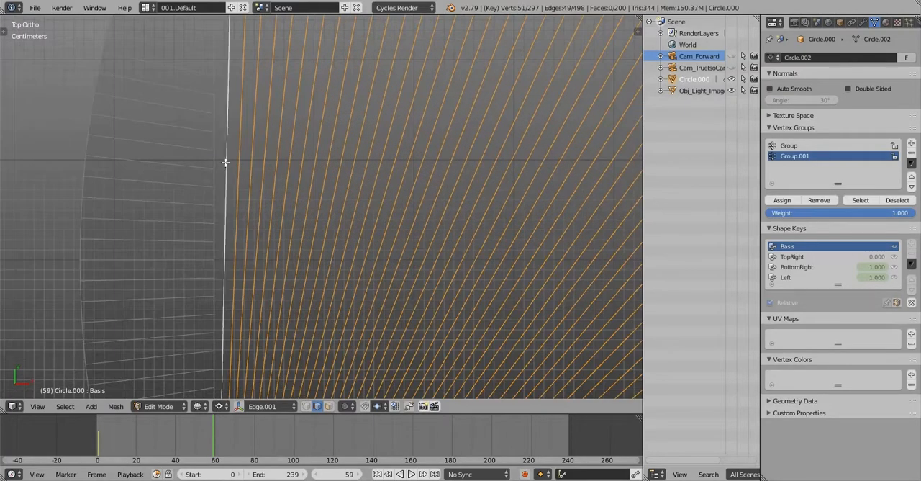
pyautogui.keyDown('shift'); pyautogui.rightClick(225, 163); pyautogui.keyUp('shift')
pyautogui.keyDown('shift'); pyautogui.rightClick(215, 164); pyautogui.keyUp('shift')
pyautogui.keyDown('shift'); pyautogui.rightClick(215, 163); pyautogui.keyUp('shift')
pyautogui.keyDown('shift'); pyautogui.rightClick(251, 166); pyautogui.keyUp('shift')
pyautogui.scroll(-6, 249, 165)
pyautogui.scroll(6, 502, 195)
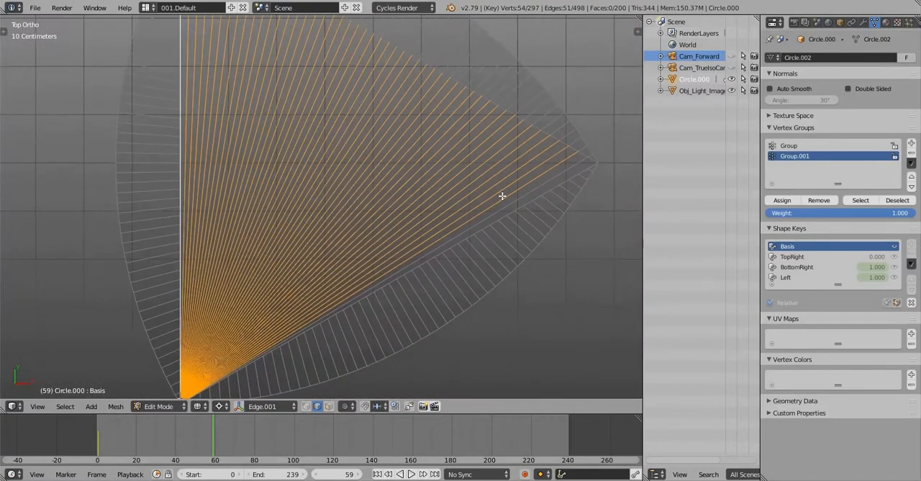
pyautogui.keyDown('shift'); pyautogui.rightClick(482, 210); pyautogui.keyUp('shift')
pyautogui.keyDown('shift'); pyautogui.rightClick(482, 209); pyautogui.keyUp('shift')
pyautogui.scroll(-6, 482, 209)
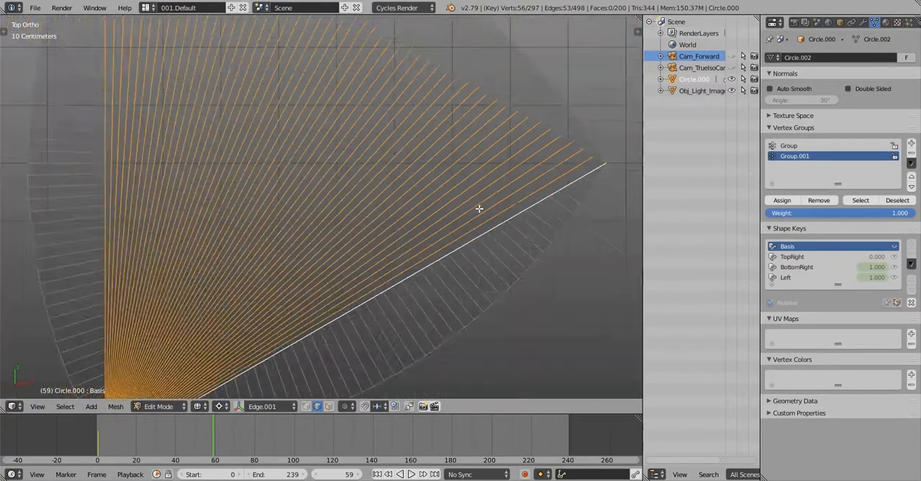
# Select only the radial edge running through the middle of the wedge from its bottom corner
pyautogui.keyDown('shift'); pyautogui.moveTo(393, 91); pyautogui.dragTo(390, 124, button='middle'); pyautogui.keyUp('shift')
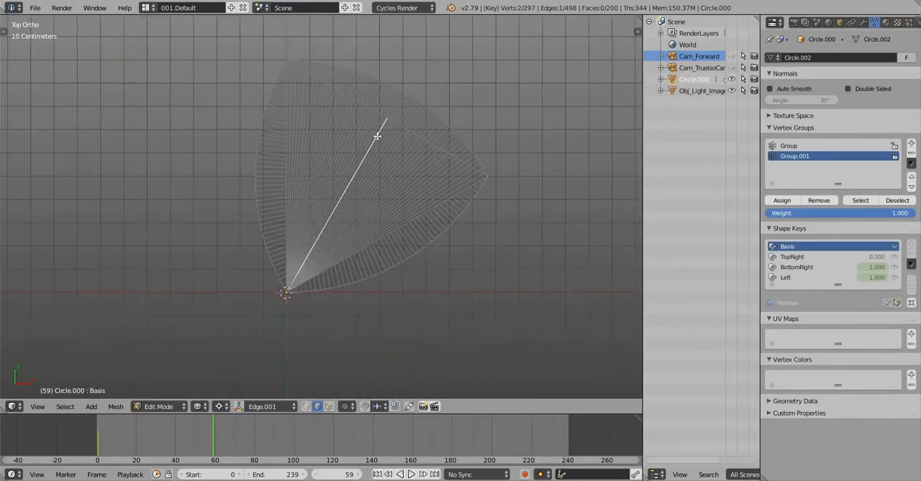
pyautogui.scroll(5, 377, 136)
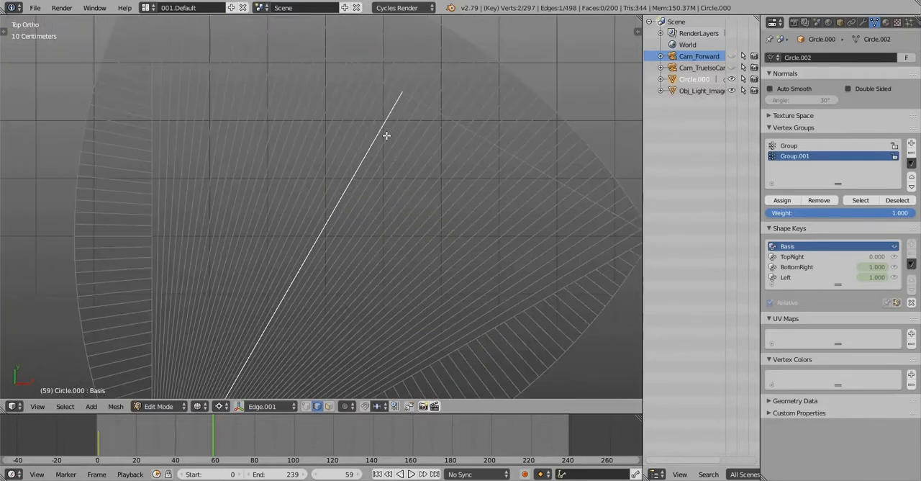
pyautogui.scroll(-6, 388, 140)
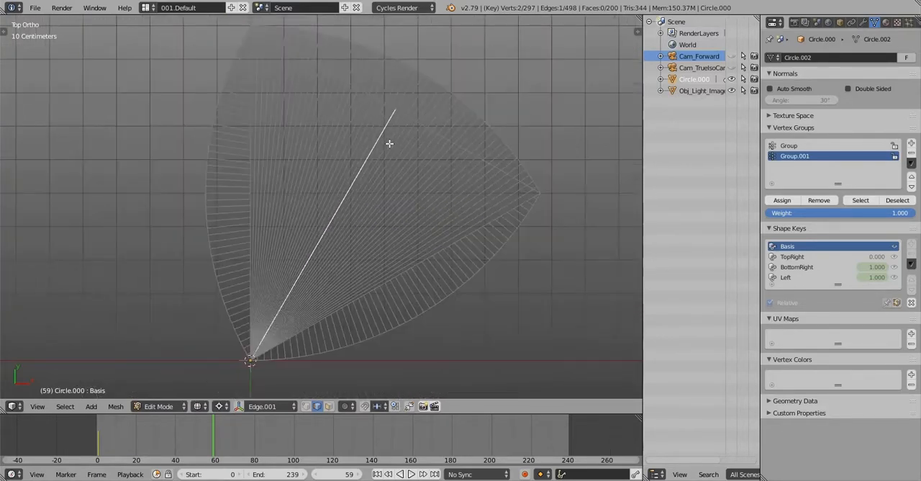
pyautogui.keyDown('shift'); pyautogui.moveTo(440, 134); pyautogui.dragTo(443, 133, button='middle'); pyautogui.keyUp('shift')
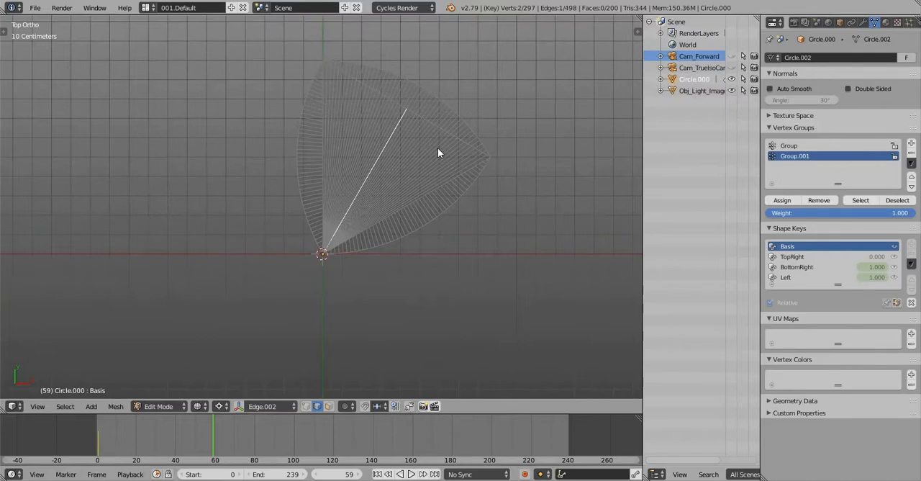
# Leave Edit Mode and switch the wedge from wireframe to solid shading
pyautogui.press('Tab')
pyautogui.keyDown('shift'); pyautogui.moveTo(472, 144); pyautogui.dragTo(431, 187, button='middle'); pyautogui.keyUp('shift')
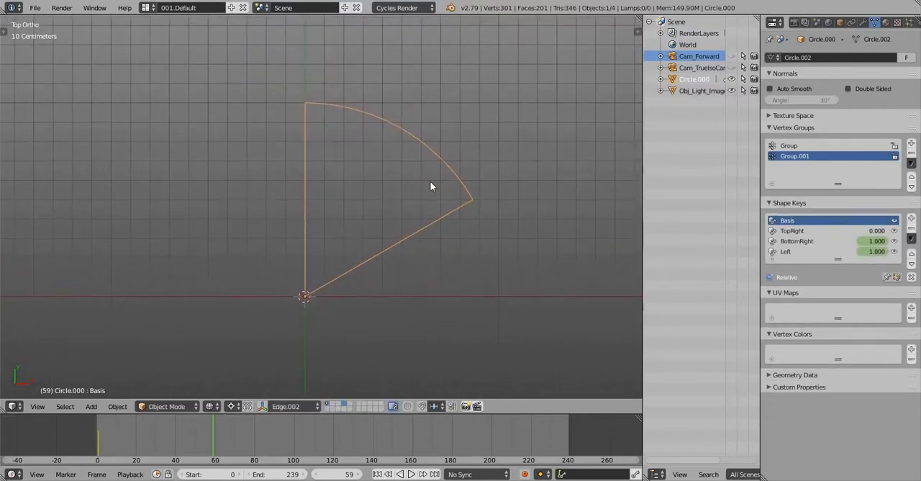
pyautogui.press('z')
pyautogui.scroll(-3, 429, 187)
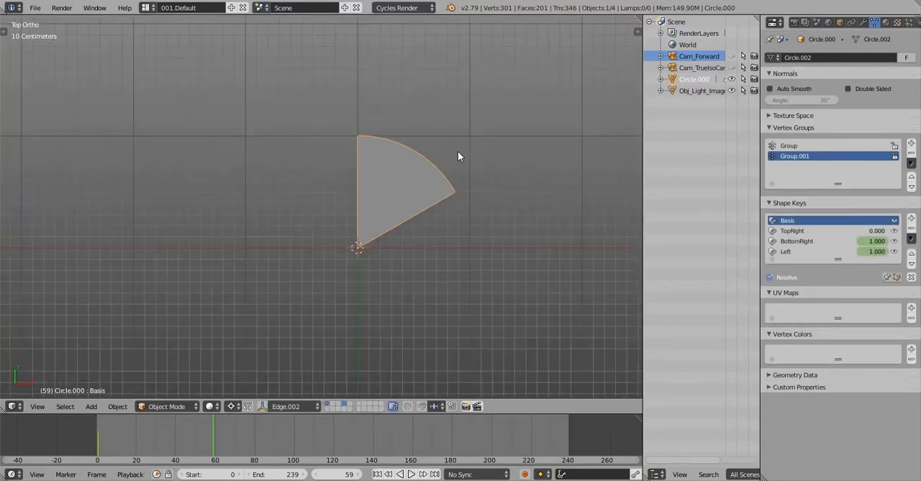
pyautogui.keyDown('shift'); pyautogui.moveTo(459, 154); pyautogui.dragTo(336, 257, button='middle'); pyautogui.keyUp('shift')
pyautogui.press('g')
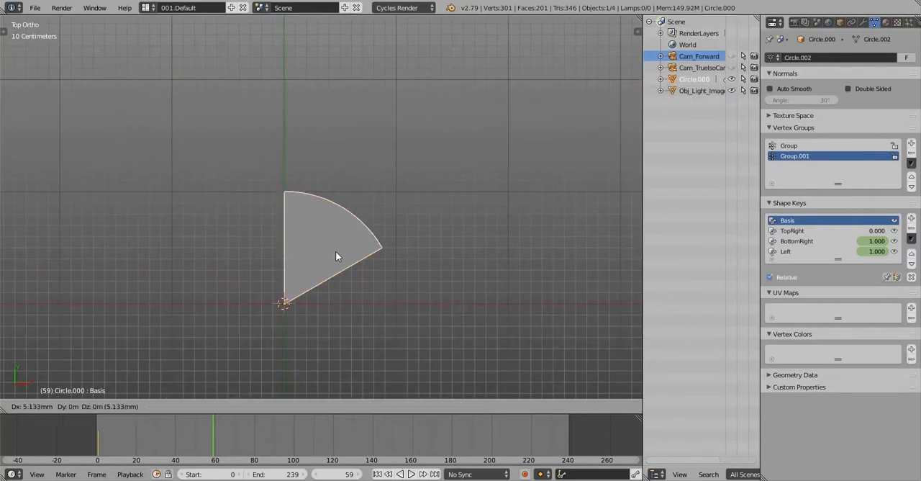
pyautogui.press('x')
pyautogui.press('x')
pyautogui.press('y')
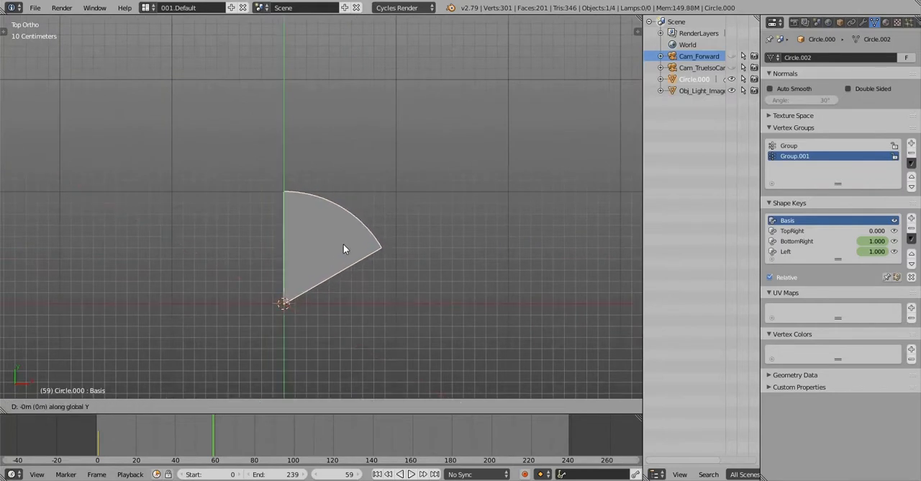
pyautogui.press('y')
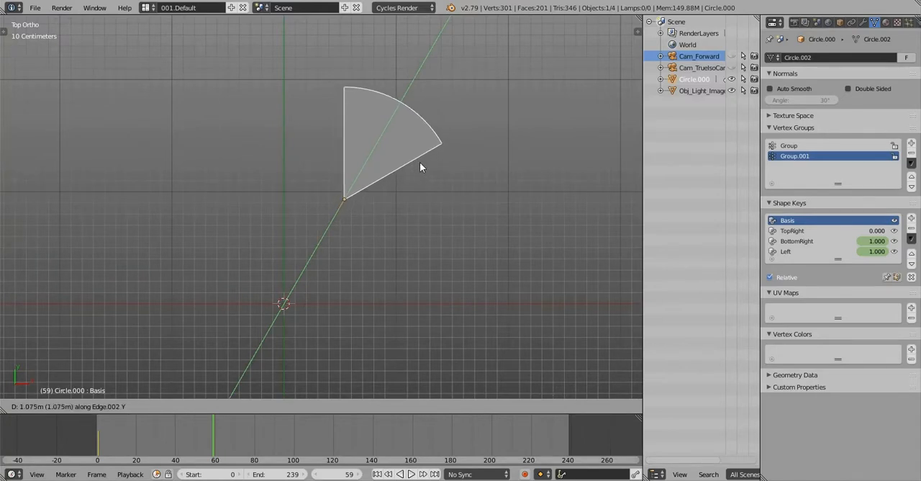
pyautogui.write('2')
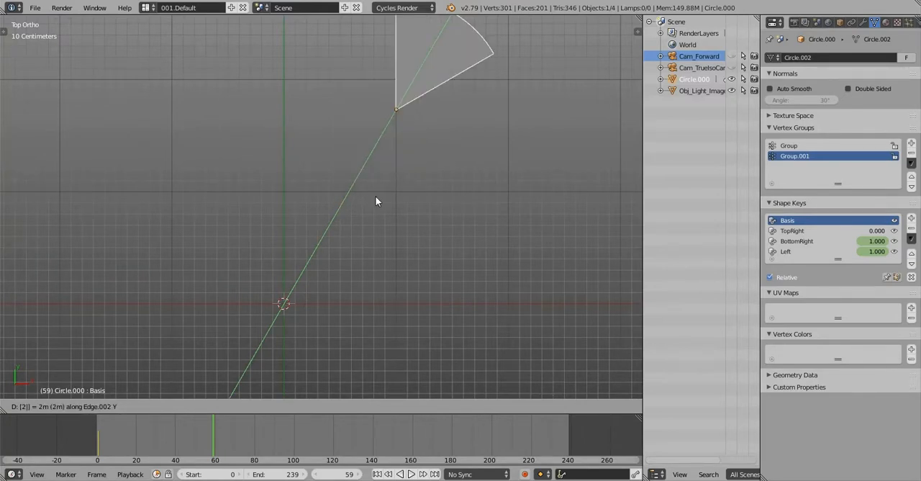
pyautogui.press('Escape')
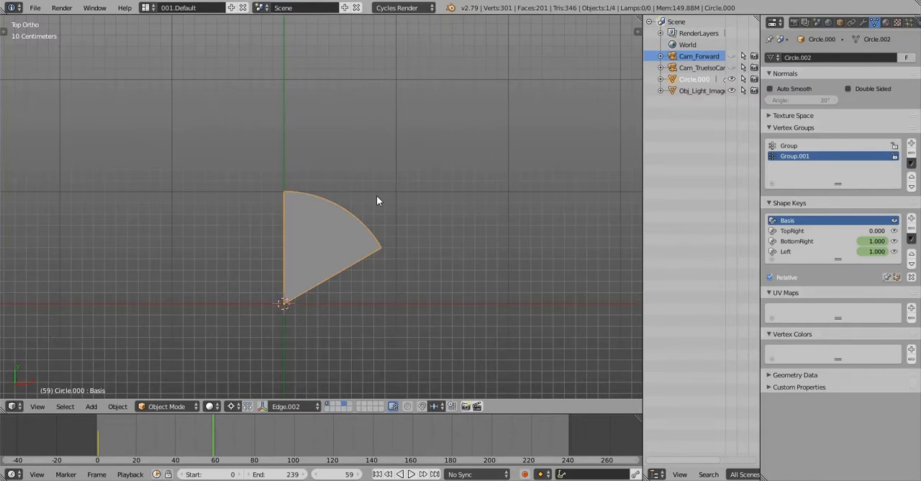
# Try moving the wedge outward from the 3D cursor along the custom Edge.002 Y axis
pyautogui.press('g')
pyautogui.press('y')
pyautogui.press('y')
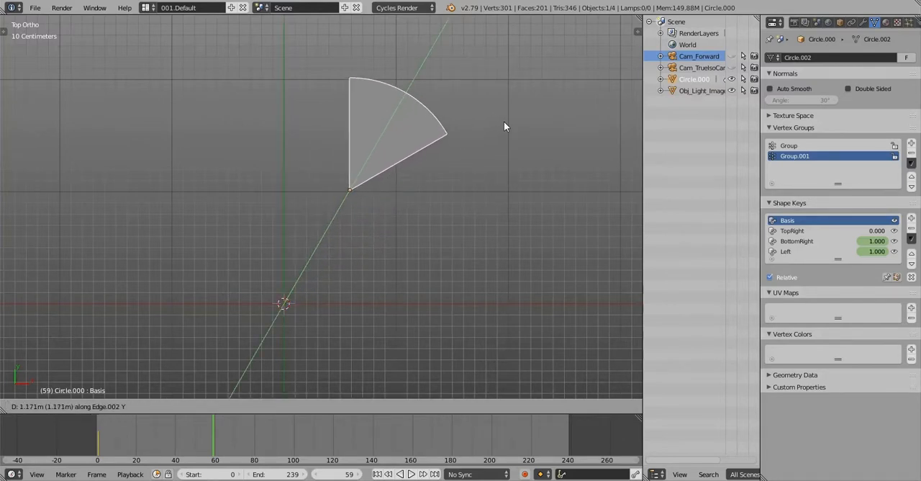
pyautogui.click(366, 208)
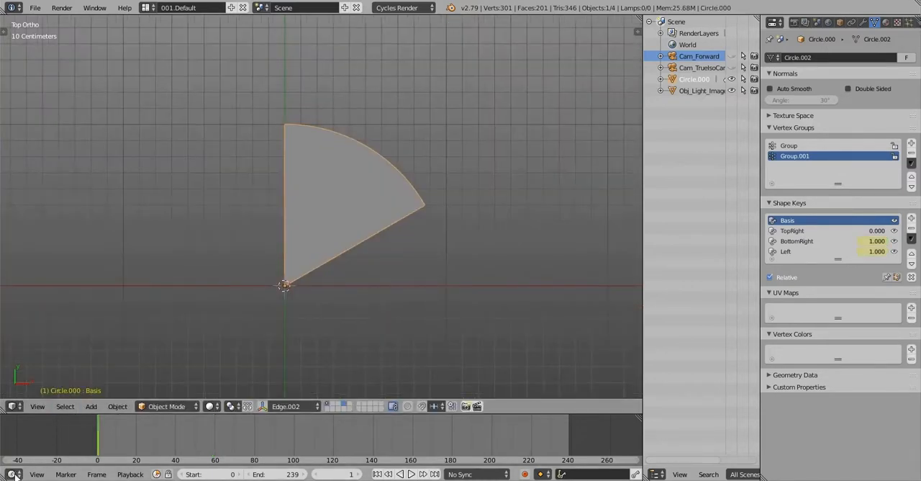
# Delete all of the wedge's location, rotation and shape key keyframes in the Graph Editor, and restore the Timeline
pyautogui.click(11, 473)
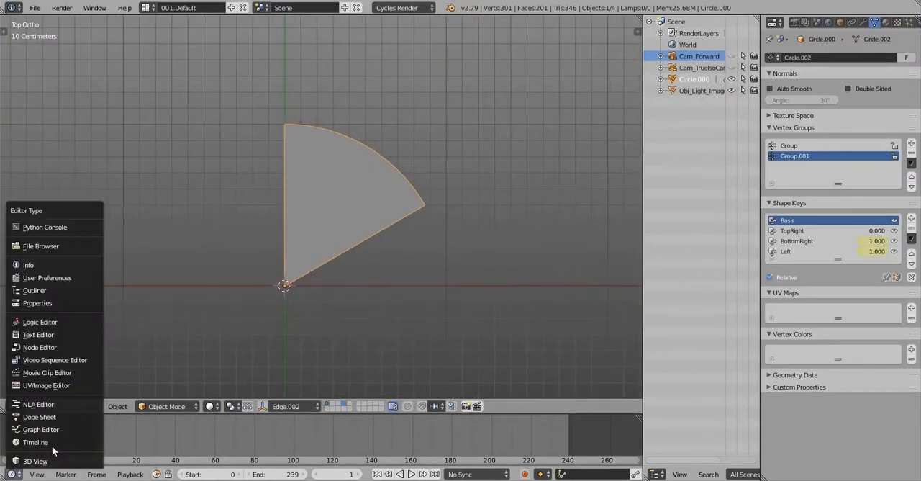
pyautogui.click(62, 429)
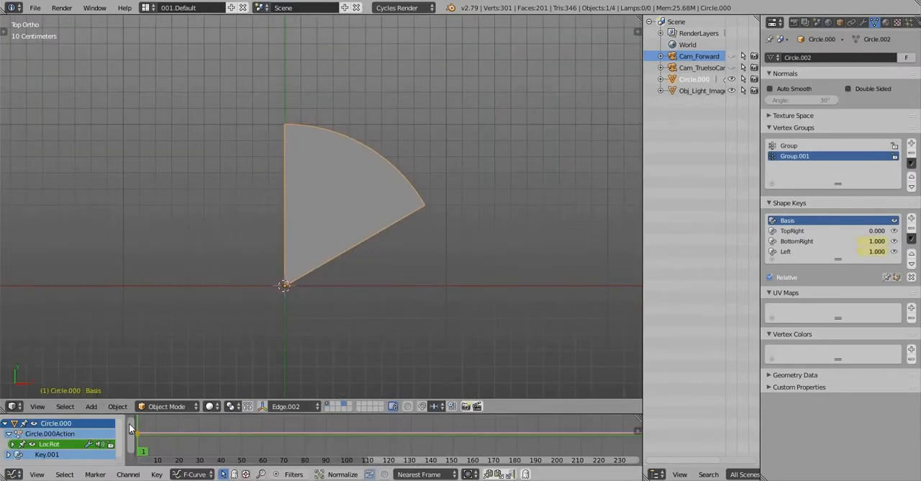
pyautogui.press('a')
pyautogui.press('x')
pyautogui.click(176, 432)
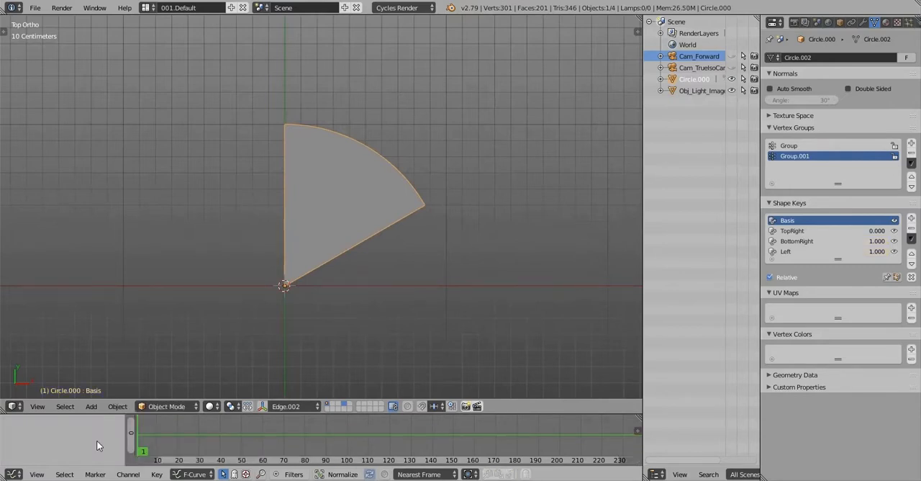
pyautogui.click(13, 474)
pyautogui.click(43, 442)
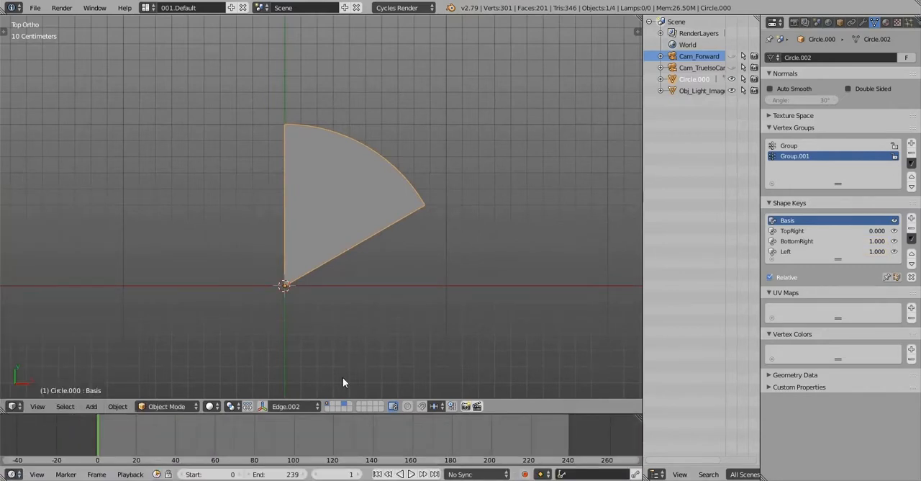
# Play and scrub through the timeline to check the wedge for leftover motion, ending at frame 0
pyautogui.moveTo(378, 242)
pyautogui.keyDown('shift'); pyautogui.mouseDown(button='middle')
pyautogui.moveTo(364, 263)
pyautogui.moveTo(373, 246)
pyautogui.mouseUp(button='middle'); pyautogui.keyUp('shift')
pyautogui.hotkey('alt', 'a')
pyautogui.click(243, 446)
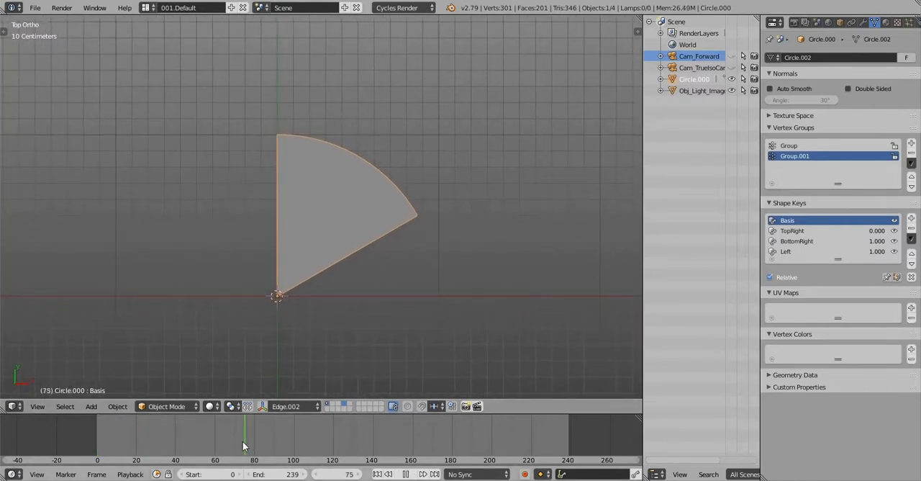
pyautogui.moveTo(242, 441); pyautogui.dragTo(93, 447)
# Set the wedge's origin to Center of Mass (Surface) and briefly test a rotation about it without keeping it
pyautogui.scroll(9, 286, 294)
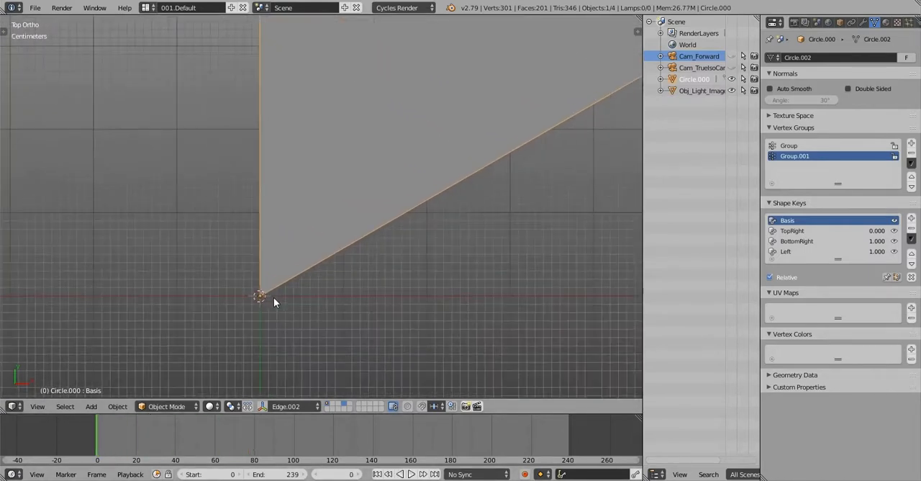
pyautogui.scroll(-1, 282, 305)
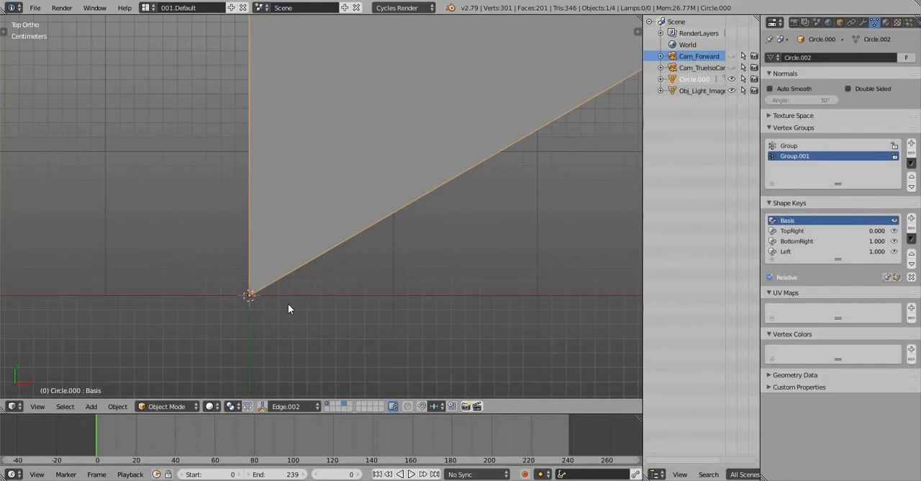
pyautogui.scroll(-4, 287, 309)
pyautogui.scroll(-2, 338, 267)
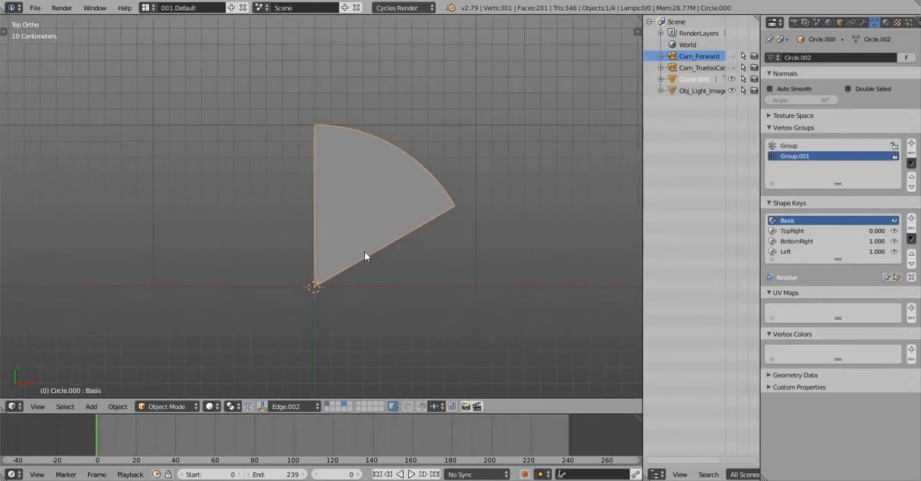
pyautogui.keyDown('shift'); pyautogui.moveTo(391, 280); pyautogui.dragTo(391, 289, button='middle'); pyautogui.keyUp('shift')
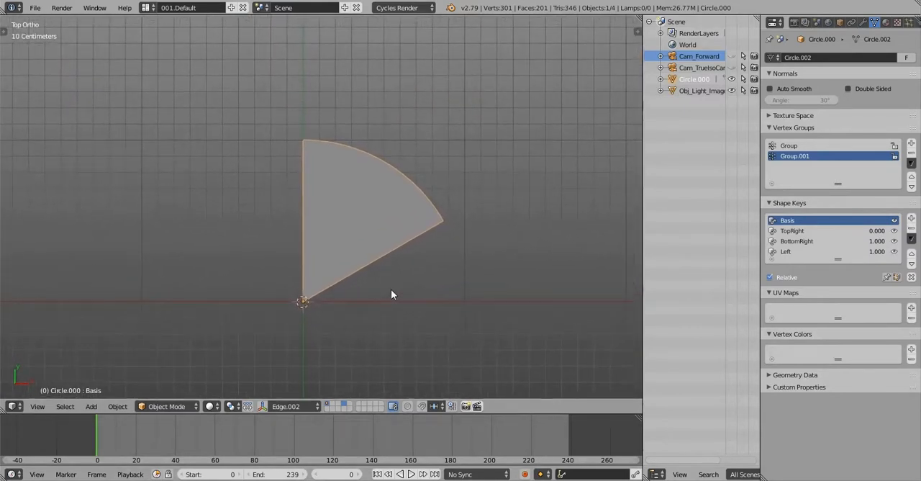
pyautogui.hotkey('ctrl', 'shift', 'alt', 'c')
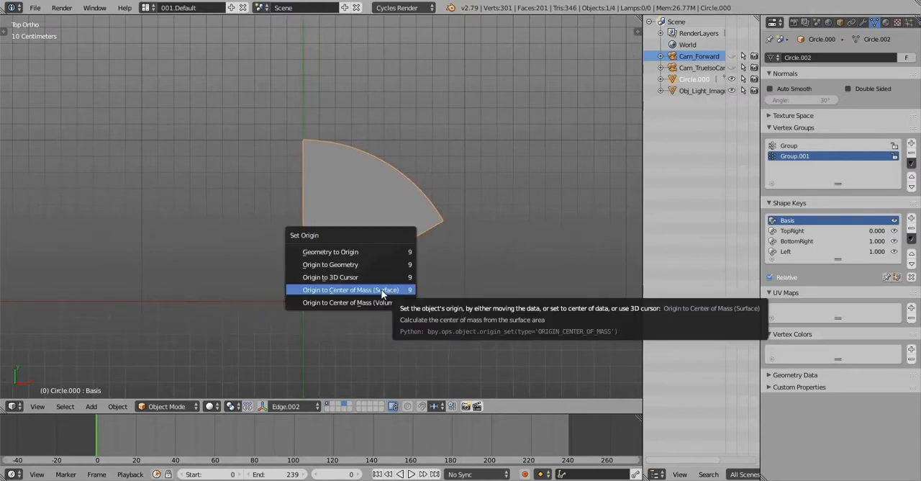
pyautogui.click(382, 290)
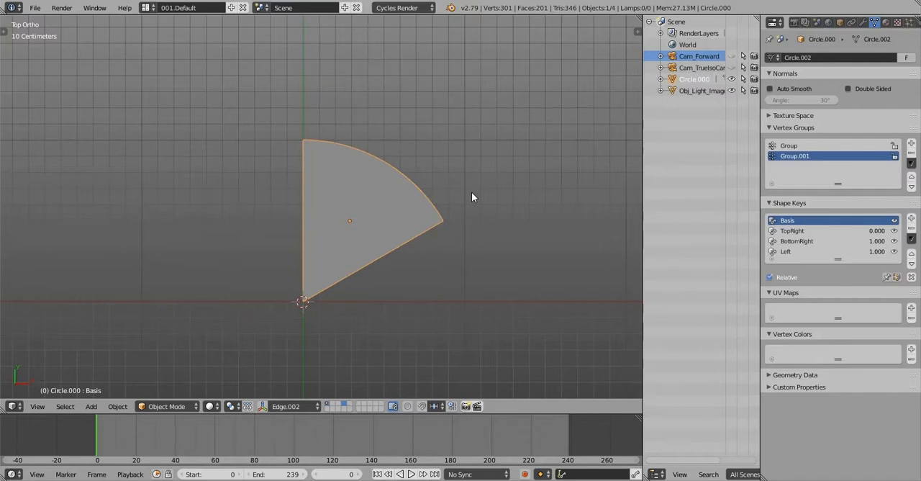
pyautogui.press('r')
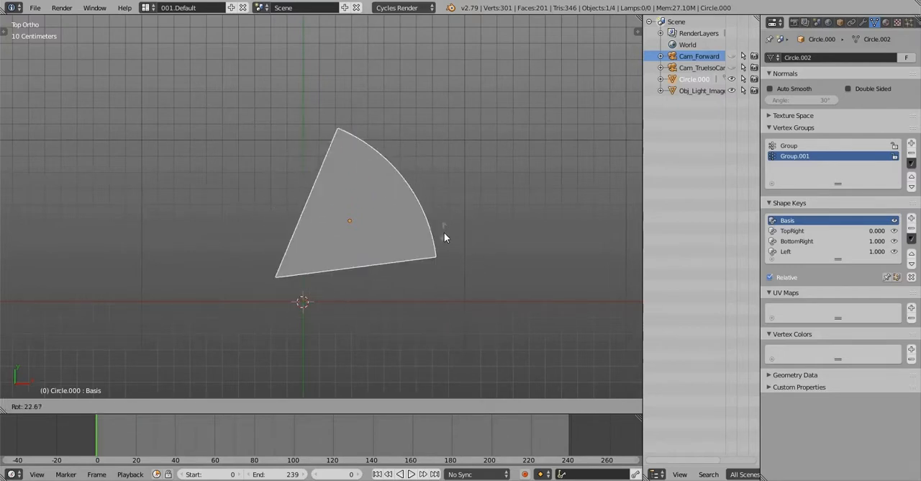
pyautogui.rightClick(444, 233)
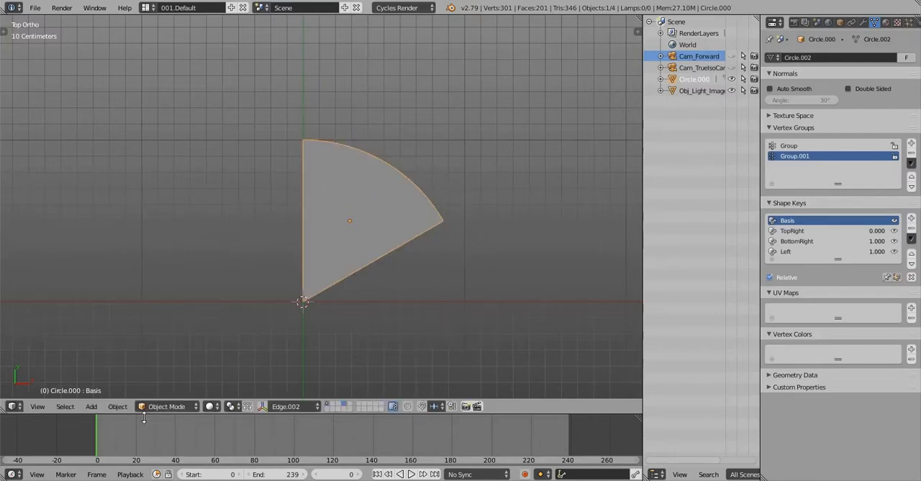
# Insert a LocRot keyframe for the wedge at frame 0
pyautogui.hotkey('alt', 'a')
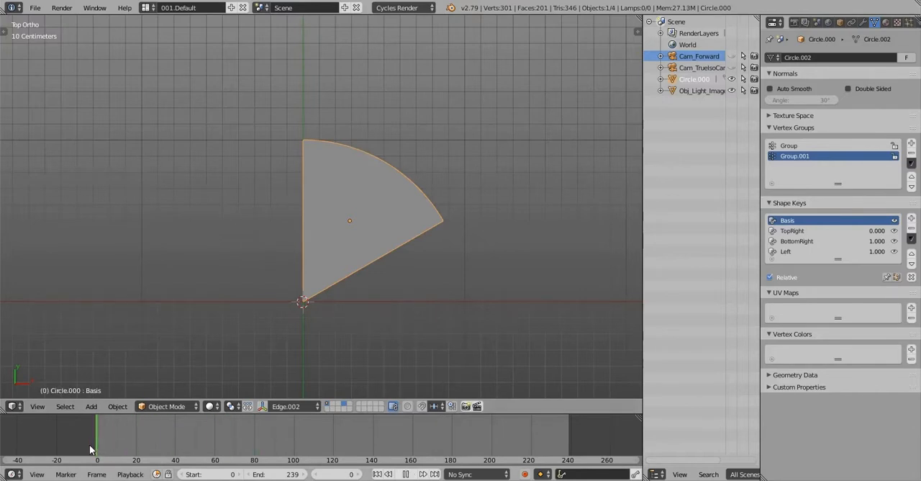
pyautogui.hotkey('alt', 'a')
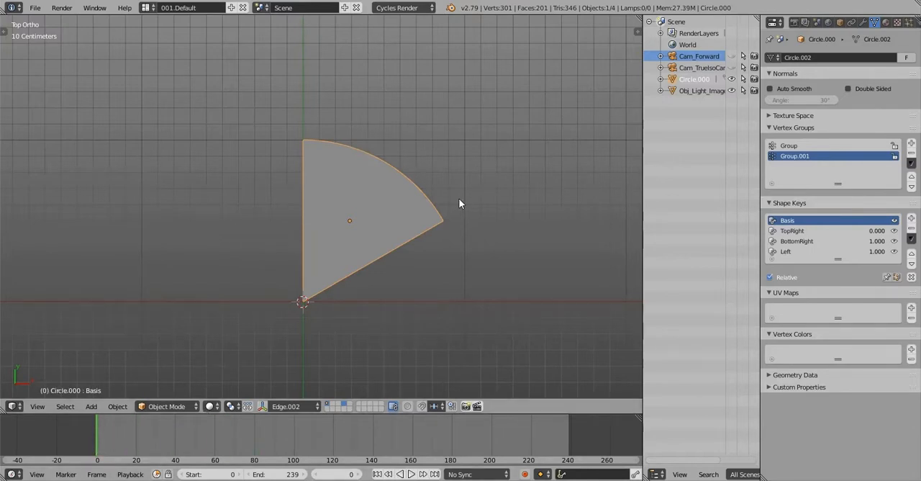
pyautogui.keyDown('shift'); pyautogui.moveTo(459, 200); pyautogui.dragTo(439, 201, button='middle'); pyautogui.keyUp('shift')
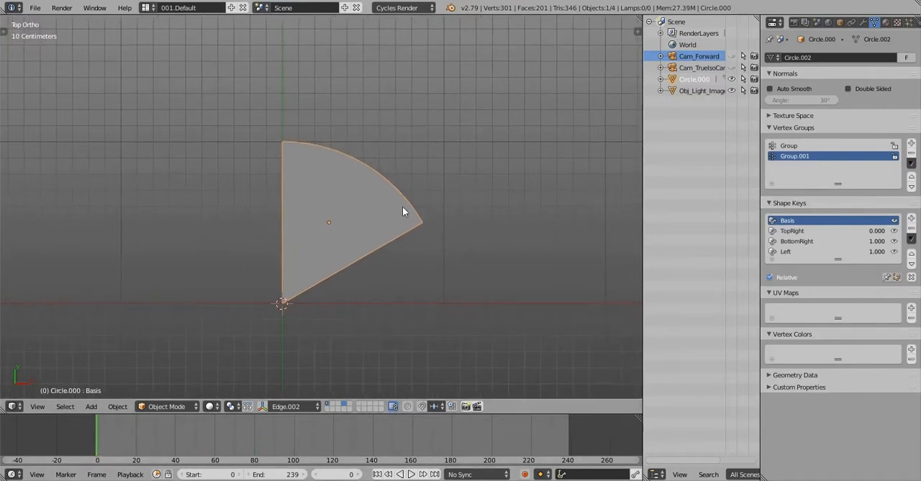
pyautogui.scroll(-2, 402, 205)
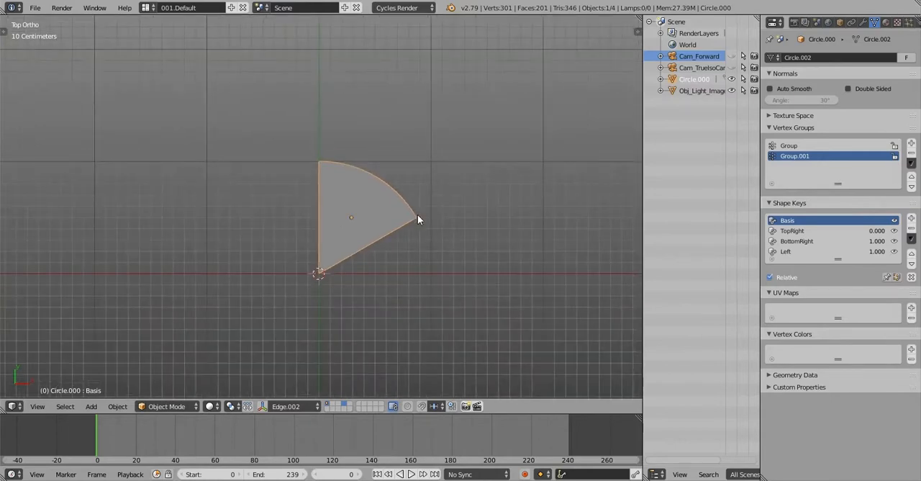
pyautogui.press('i')
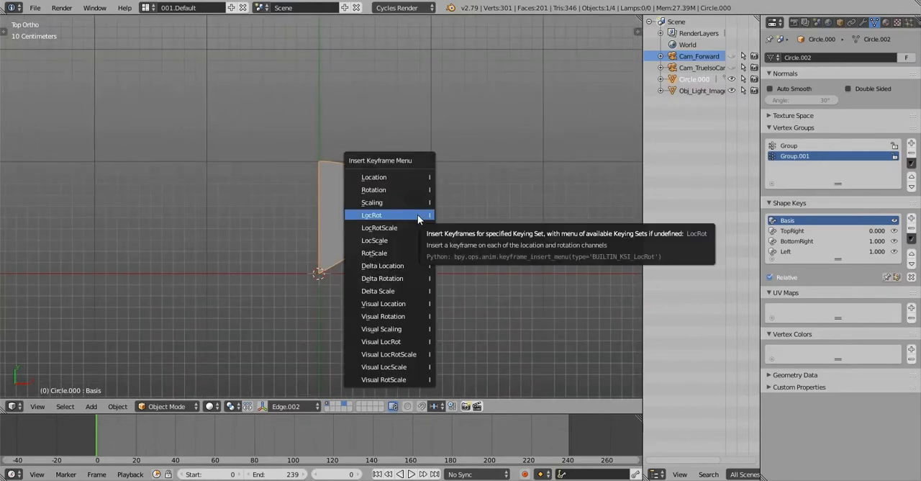
pyautogui.click(417, 215)
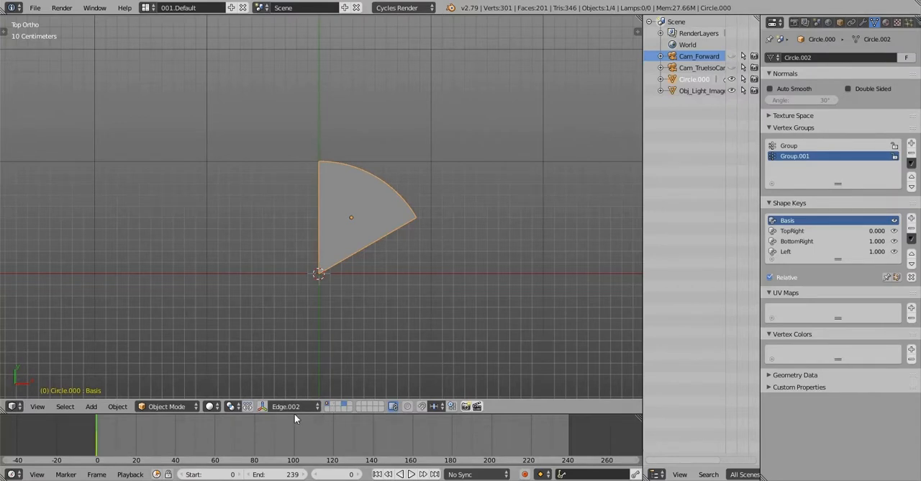
# At frame 29, move the wedge 1.5 m outward along the custom Edge.002 Y axis
pyautogui.click(212, 440)
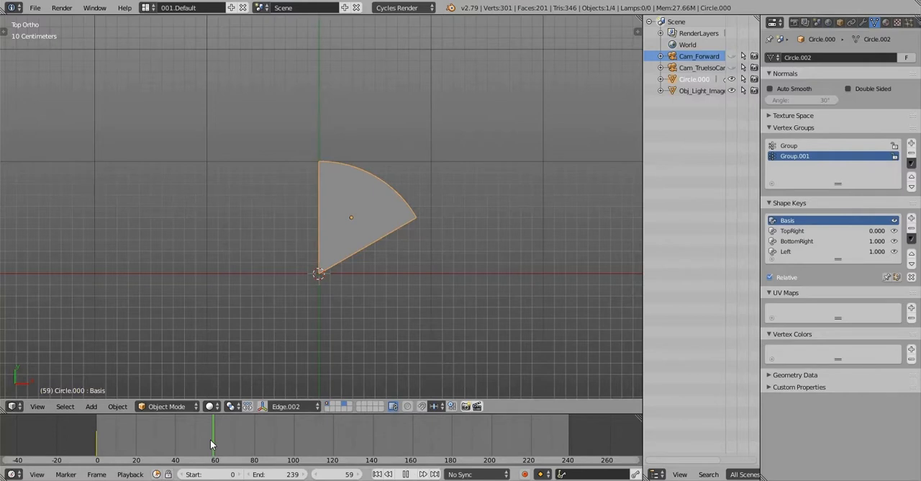
pyautogui.moveTo(210, 440); pyautogui.dragTo(154, 449)
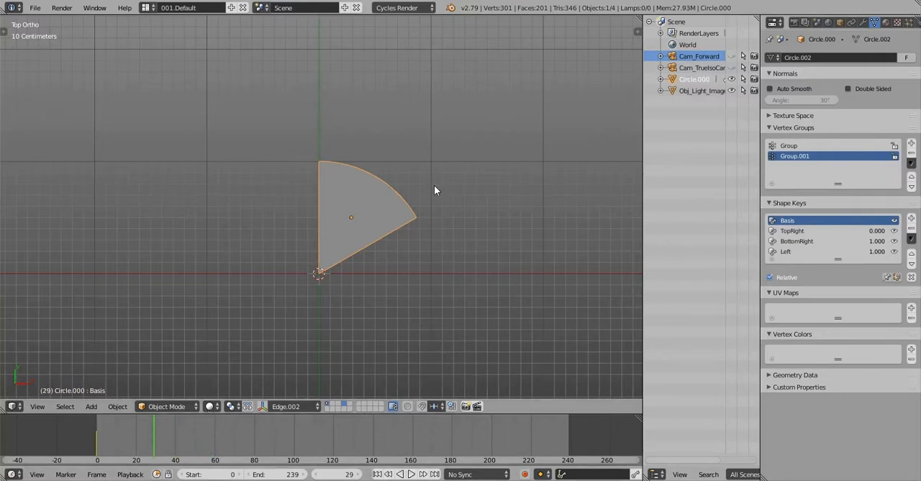
pyautogui.keyDown('shift'); pyautogui.moveTo(434, 185); pyautogui.dragTo(380, 231, button='middle'); pyautogui.keyUp('shift')
pyautogui.press('g')
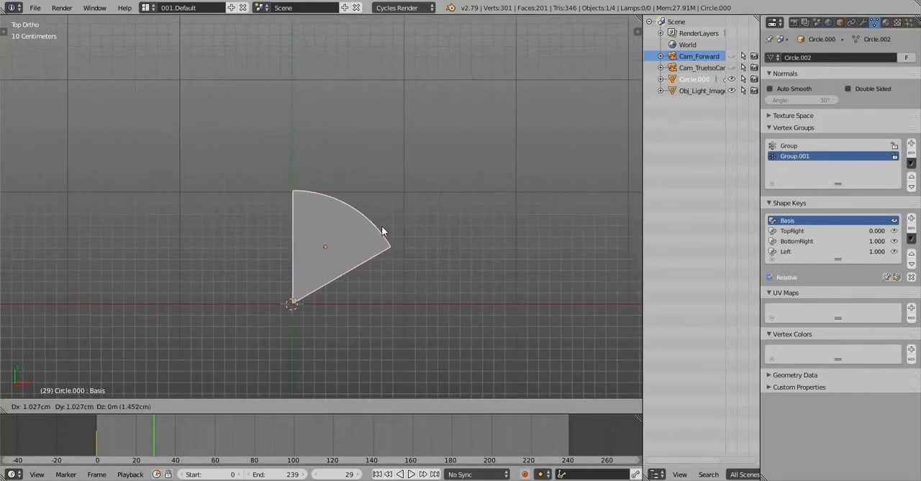
pyautogui.press('y')
pyautogui.press('y')
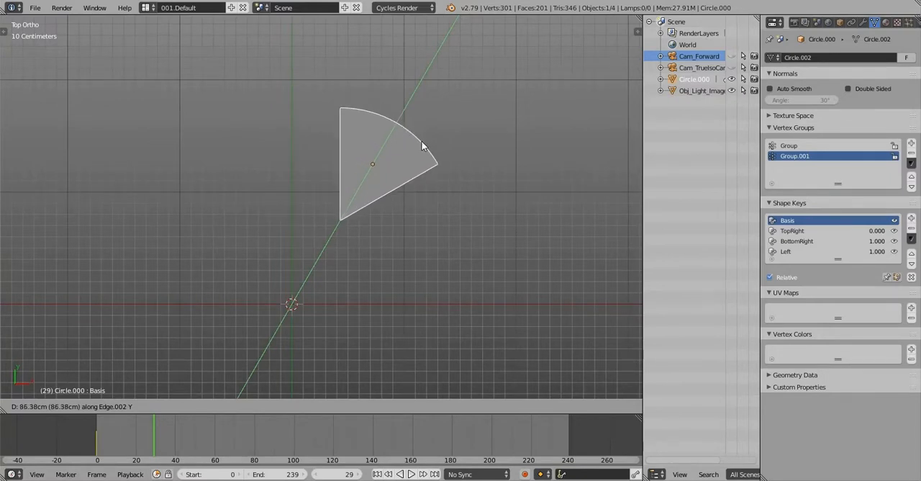
pyautogui.write('1.5')
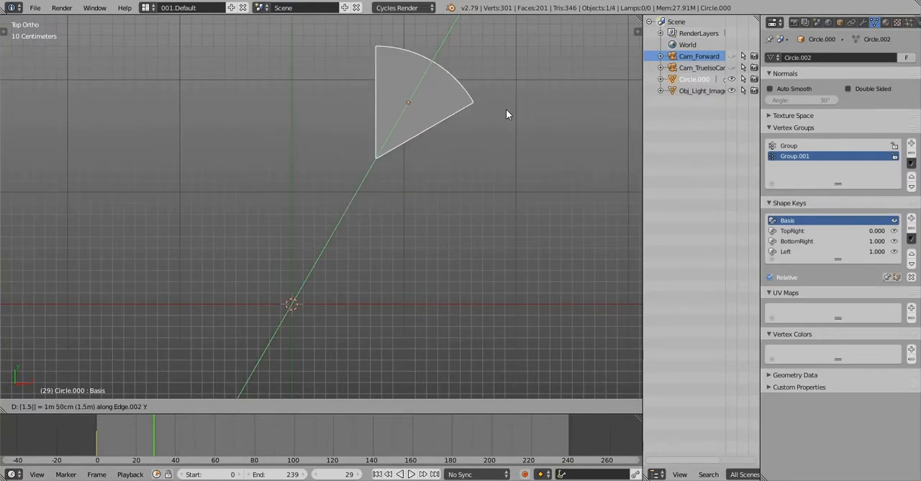
pyautogui.press('Return')
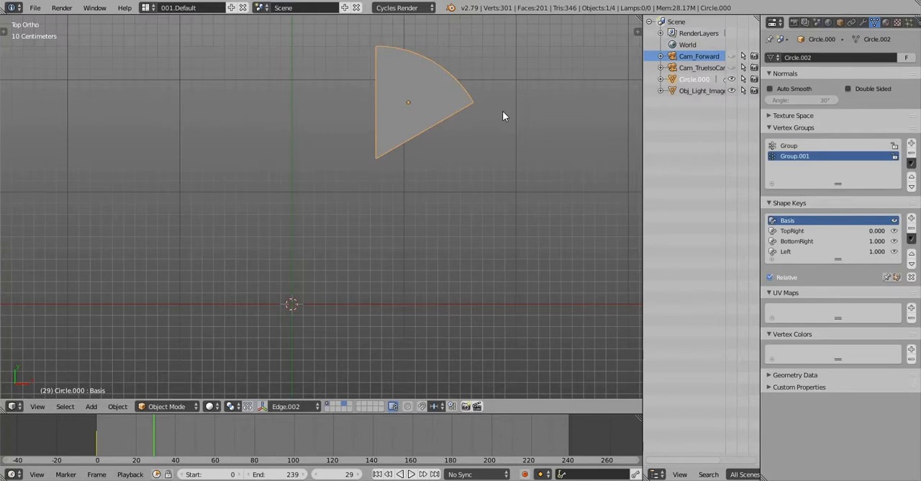
# Rotate the wedge 120° and insert a LocRot keyframe for it at frame 29
pyautogui.write('r120')
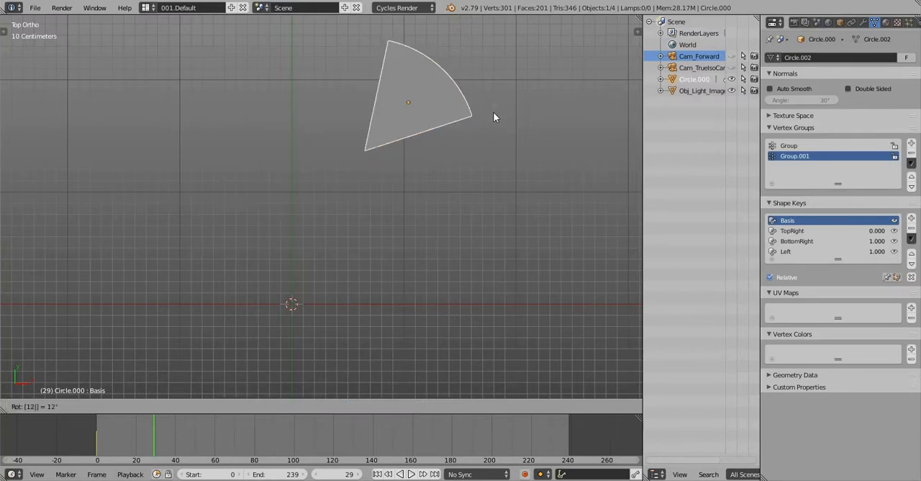
pyautogui.press('Return')
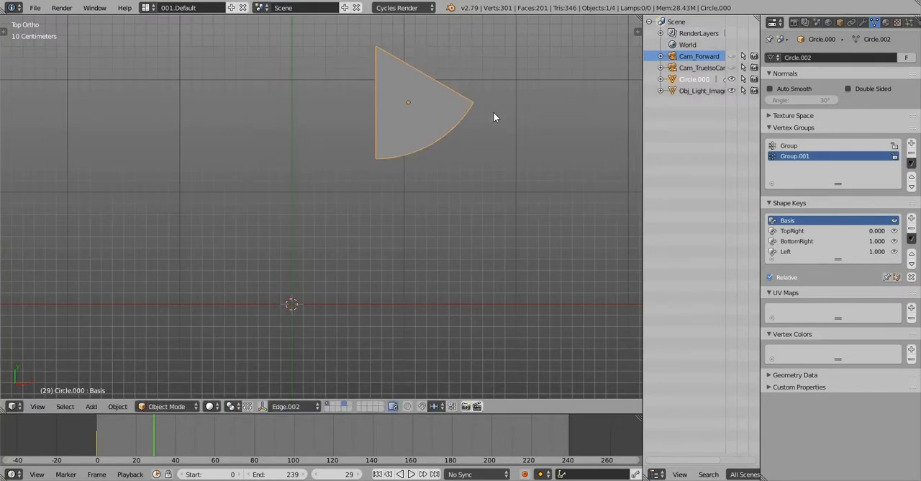
pyautogui.press('i')
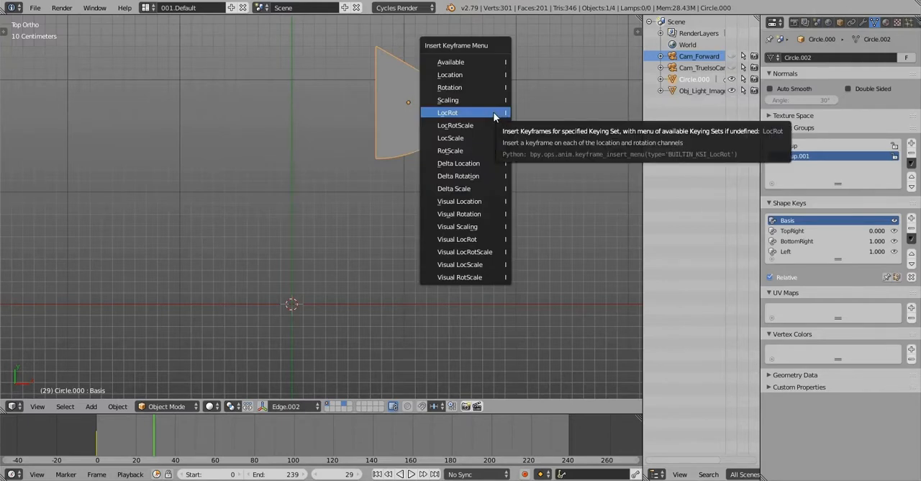
pyautogui.click(494, 113)
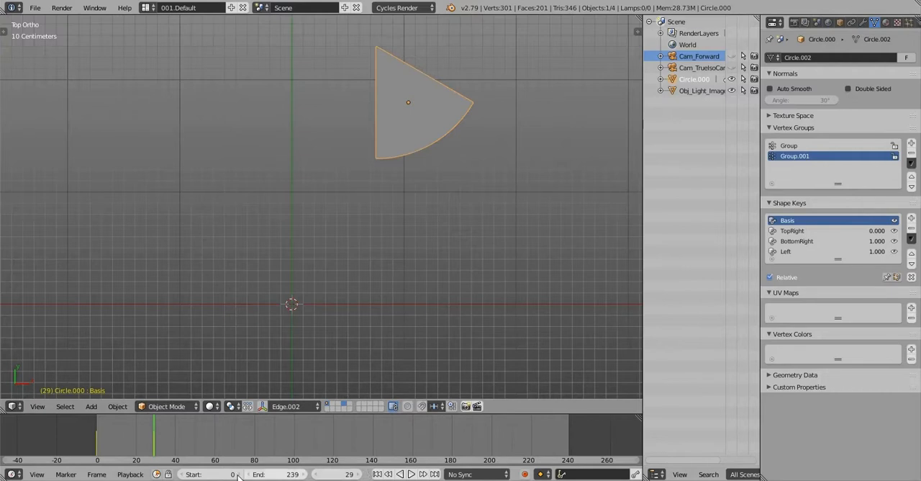
# At frame 59, move the wedge -1.5 m along the custom Edge.002 Y axis, back toward the centre
pyautogui.click(331, 473)
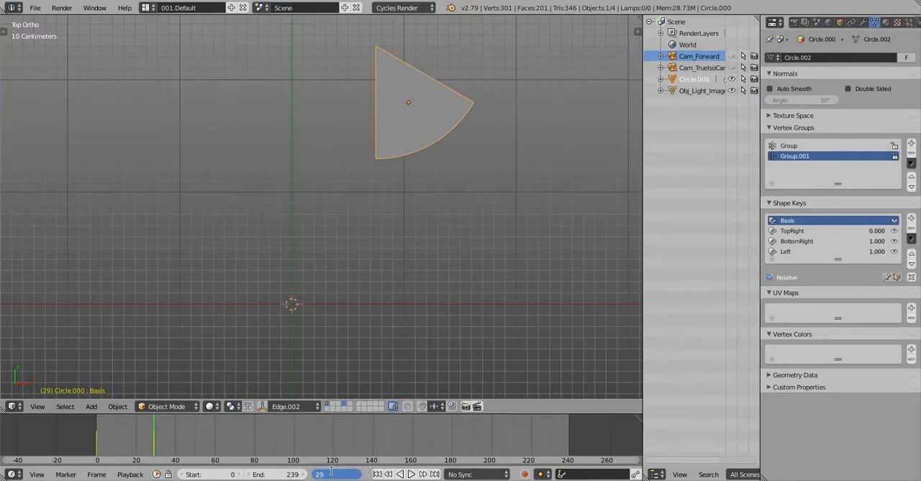
pyautogui.write('+30')
pyautogui.press('Return')
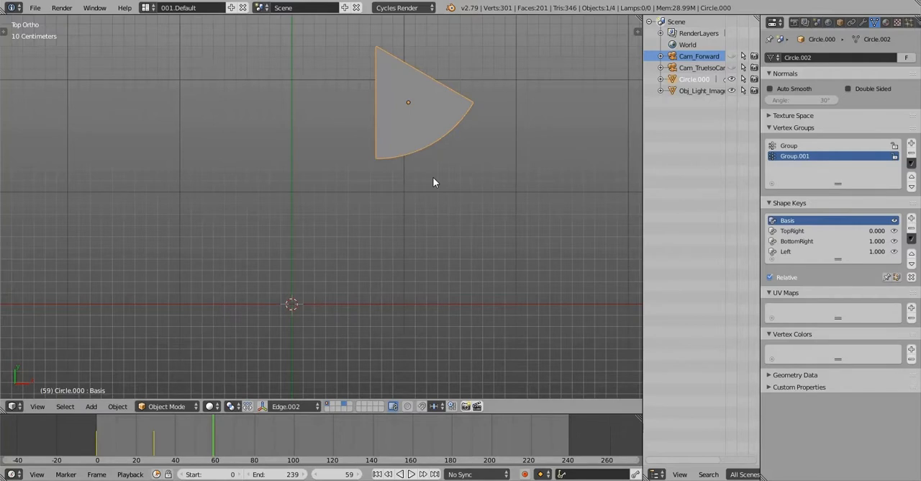
pyautogui.press('g')
pyautogui.press('y')
pyautogui.press('y')
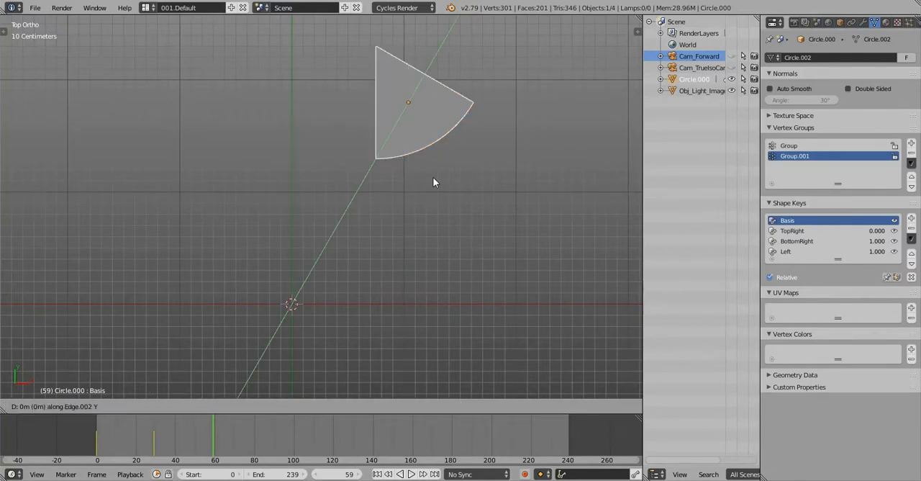
pyautogui.write('-1.5')
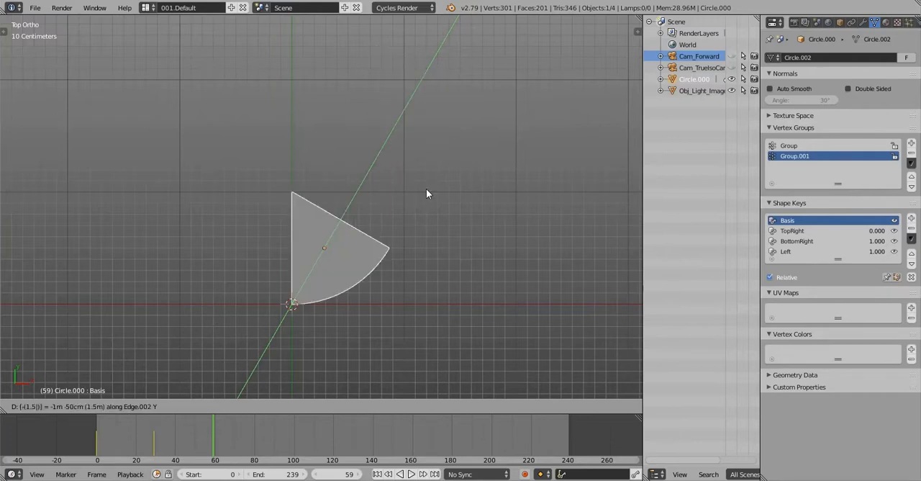
pyautogui.press('Return')
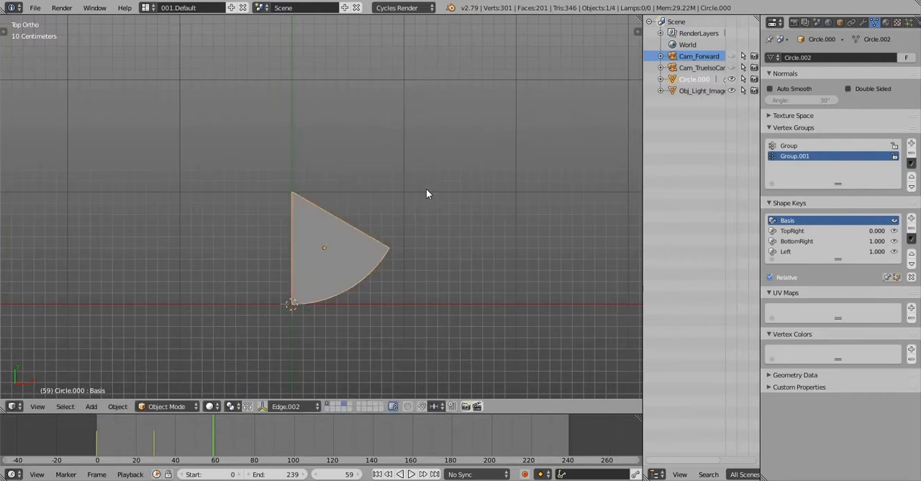
# Rotate the wedge another 120° and insert a LocRot keyframe for it at frame 59
pyautogui.write('r12')
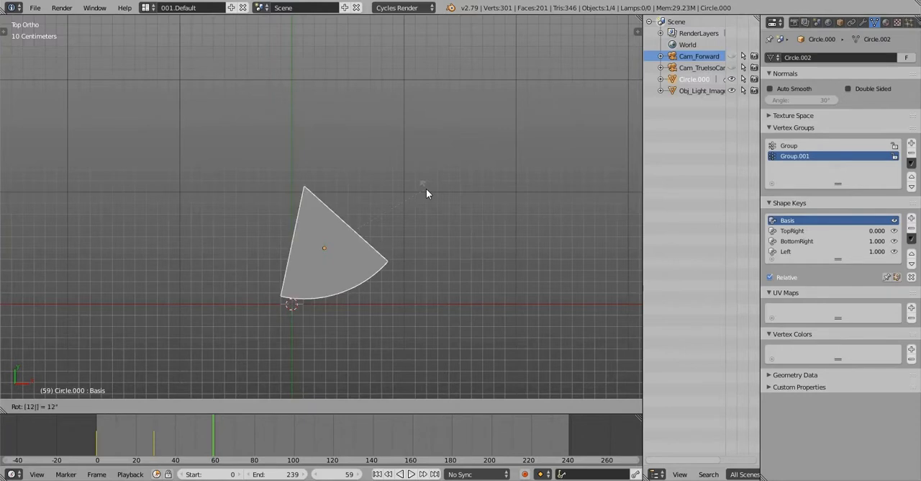
pyautogui.write('0')
pyautogui.press('Return')
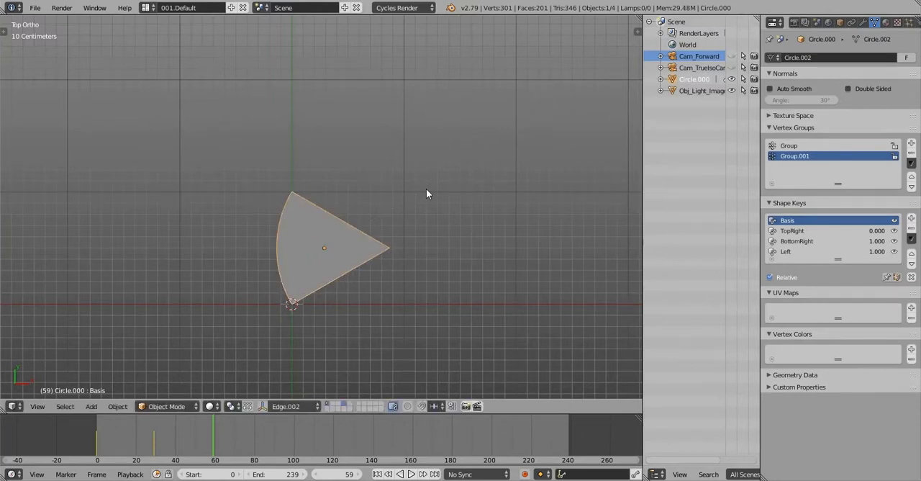
pyautogui.press('i')
pyautogui.click(427, 190)
# Play and scrub the wedge's animation between frames 0 and 59, then return to frame 0
pyautogui.moveTo(211, 424); pyautogui.dragTo(60, 438)
pyautogui.hotkey('alt', 'a')
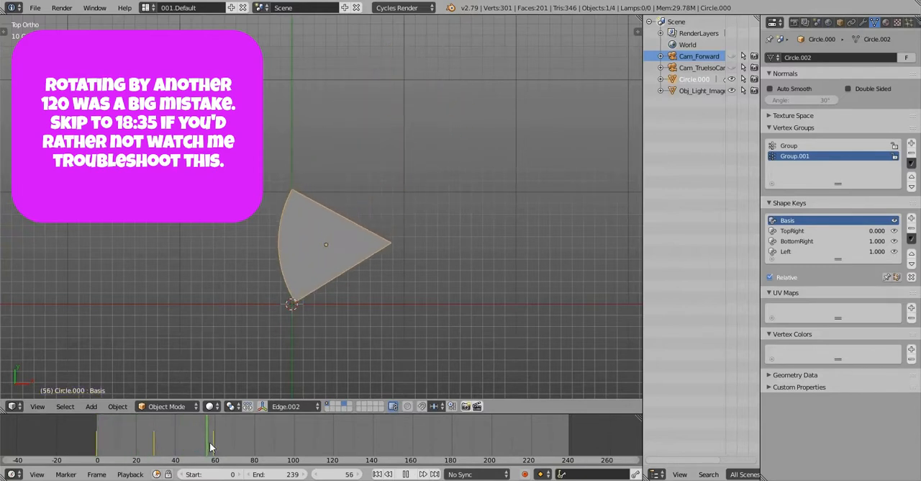
pyautogui.moveTo(212, 448); pyautogui.dragTo(97, 448)
pyautogui.hotkey('alt', 'a')
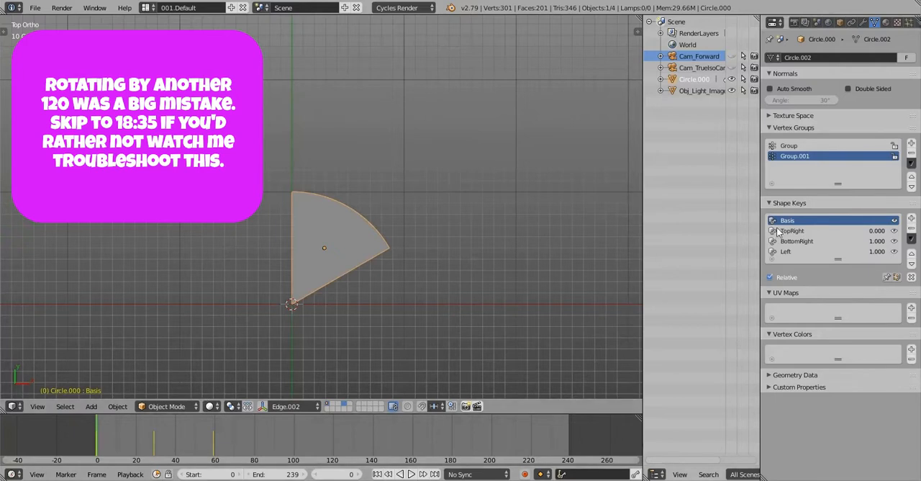
# Keyframe the shape key values at frame 0: TopRight at 0.000, BottomRight at 1.000 and Left at 1.000
pyautogui.click(840, 231)
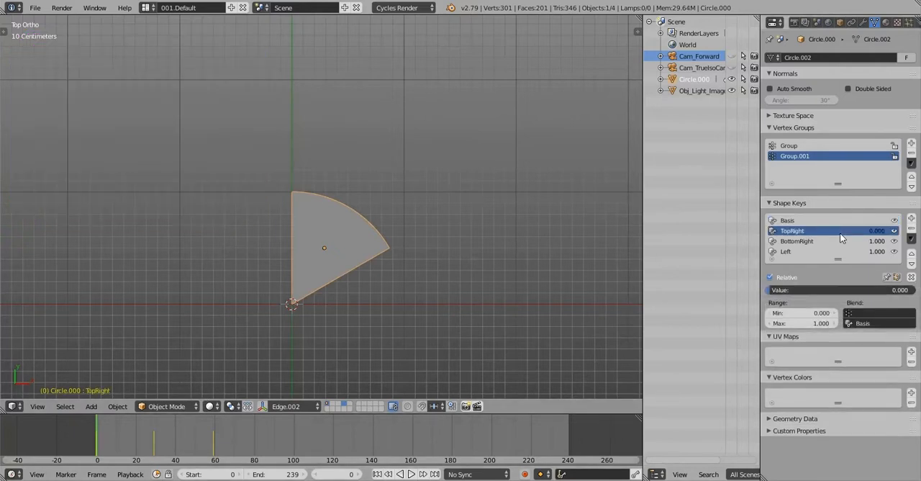
pyautogui.rightClick(837, 290)
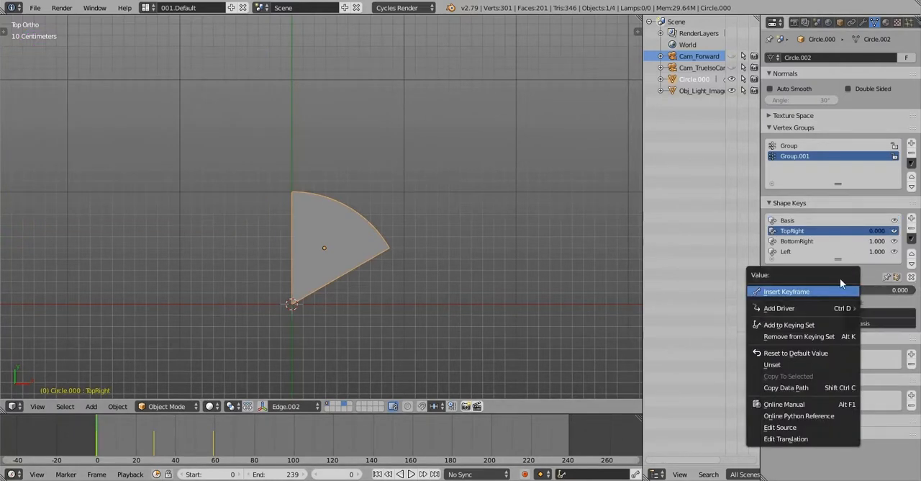
pyautogui.click(839, 288)
pyautogui.click(840, 242)
pyautogui.rightClick(821, 290)
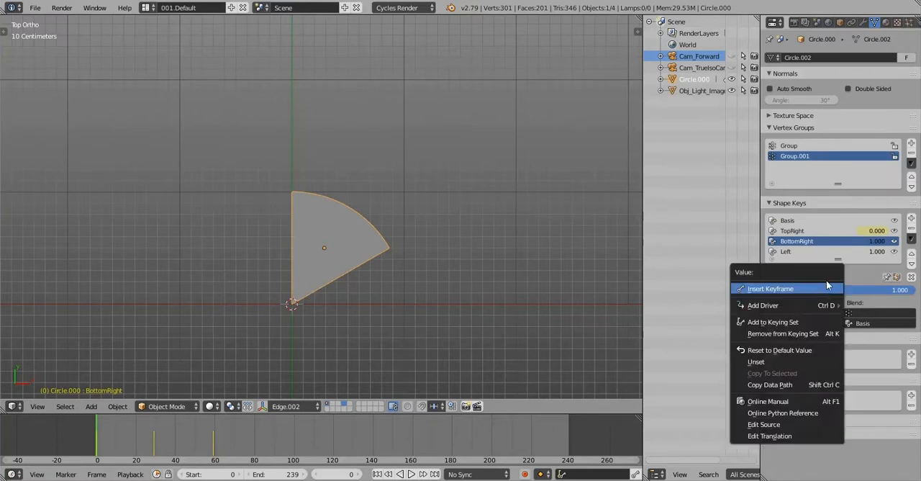
pyautogui.click(826, 287)
pyautogui.click(822, 252)
pyautogui.rightClick(822, 288)
pyautogui.click(822, 288)
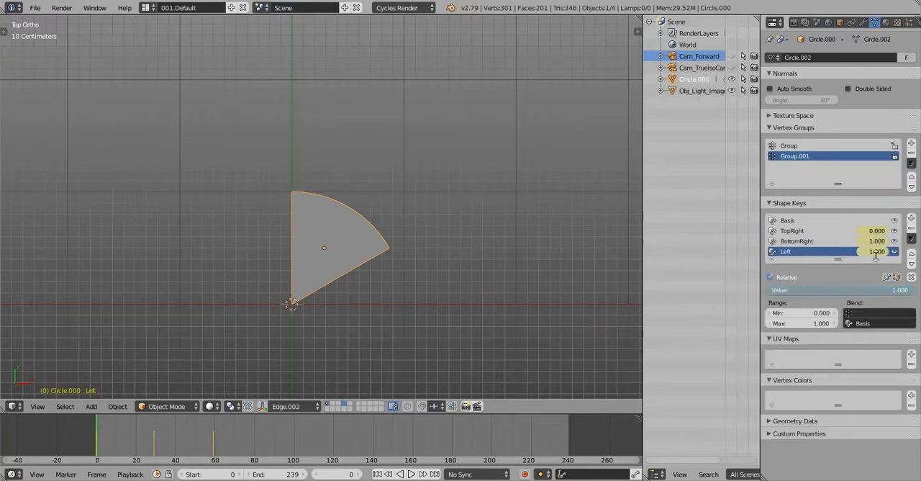
# At frame 29, set the Left shape key's value to 0.000 and insert a keyframe for it
pyautogui.hotkey('alt', 'a')
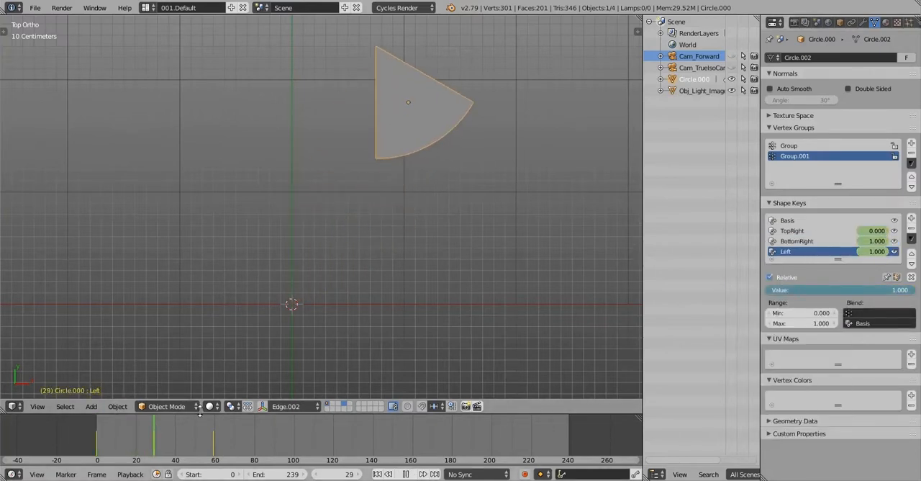
pyautogui.hotkey('alt', 'a')
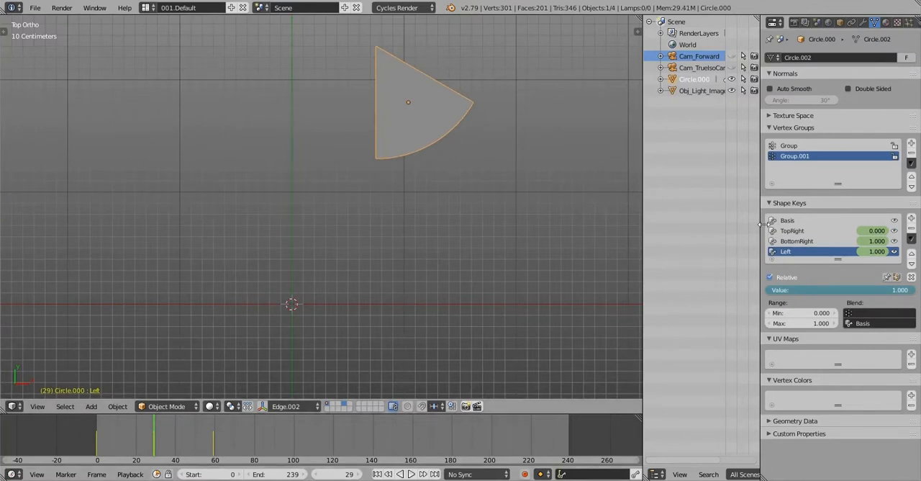
pyautogui.moveTo(834, 290); pyautogui.dragTo(805, 289)
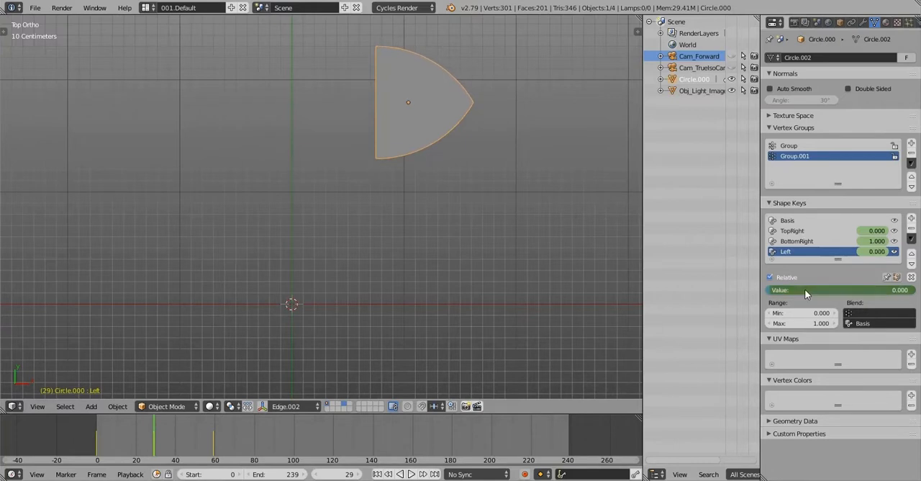
pyautogui.rightClick(804, 289)
pyautogui.click(814, 288)
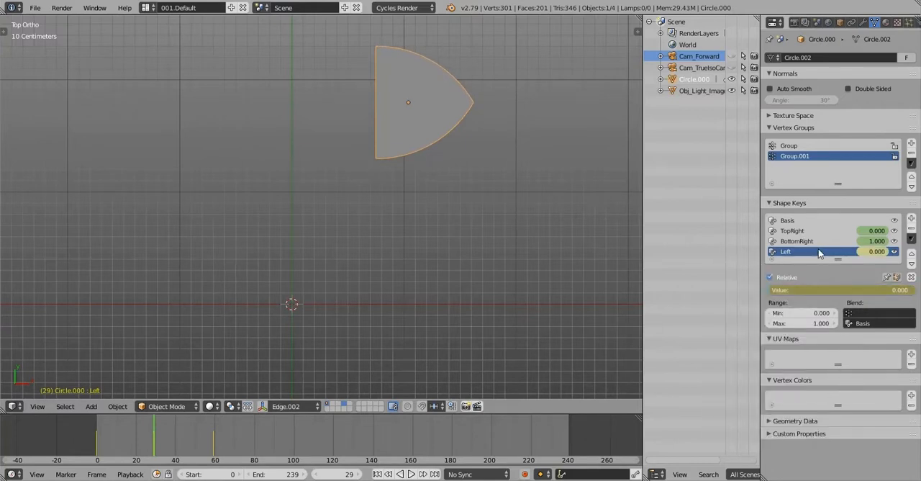
# Set the TopRight shape key's value to 1.000 and insert a keyframe for it at frame 29
pyautogui.click(815, 242)
pyautogui.moveTo(835, 289); pyautogui.dragTo(917, 292)
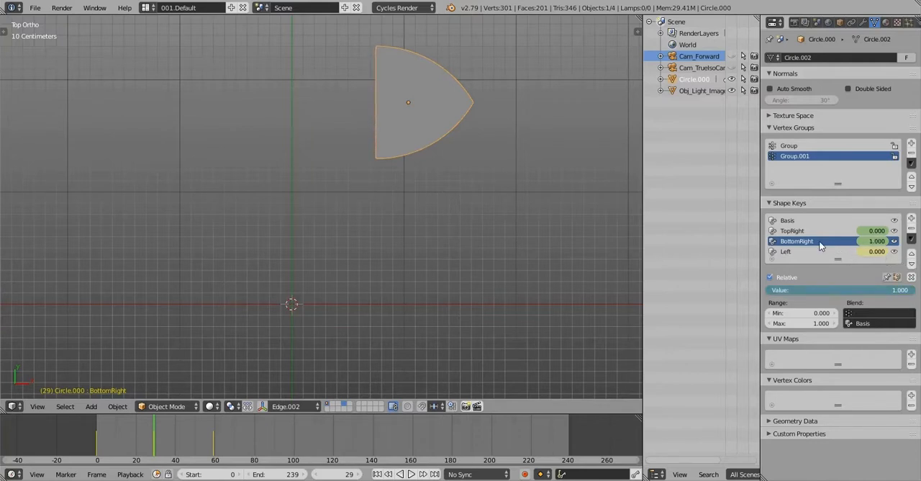
pyautogui.click(790, 231)
pyautogui.moveTo(803, 289); pyautogui.dragTo(916, 293)
pyautogui.rightClick(872, 290)
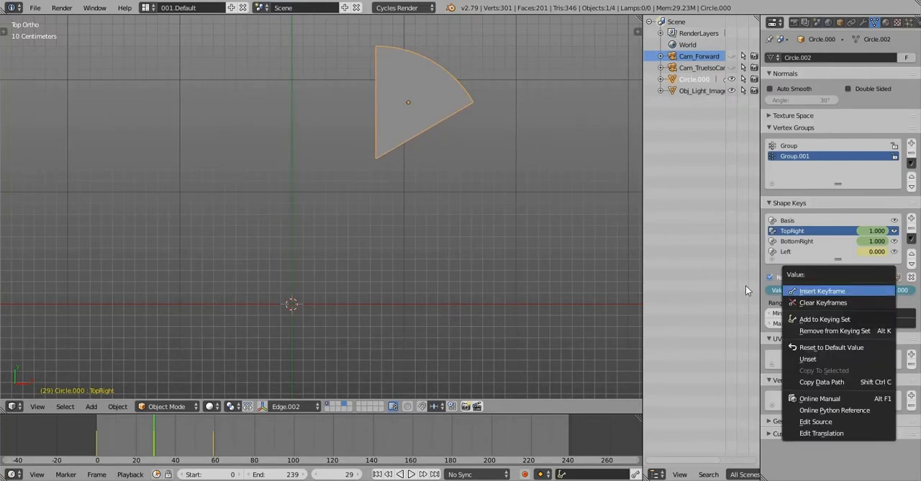
pyautogui.click(870, 294)
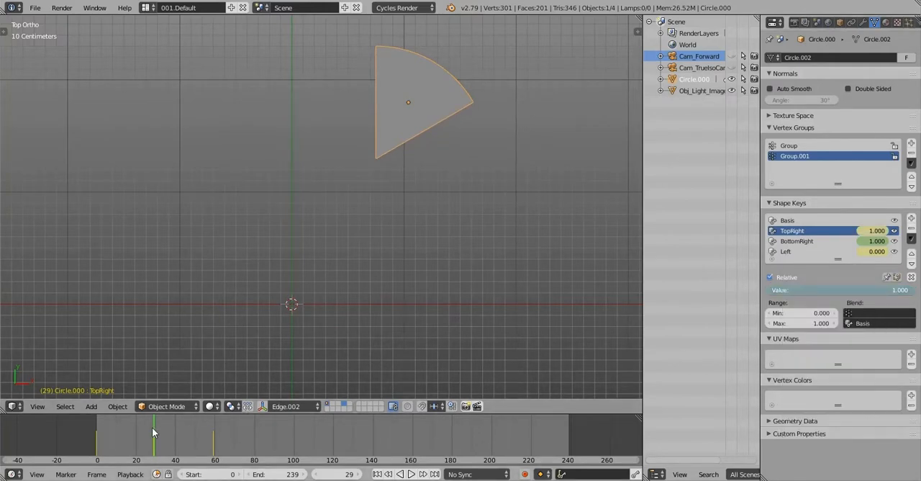
# Enlarge the timeline area and change it to the Graph Editor
pyautogui.moveTo(152, 427)
pyautogui.mouseDown()
pyautogui.moveTo(92, 429)
pyautogui.moveTo(212, 420)
pyautogui.moveTo(99, 429)
pyautogui.moveTo(211, 421)
pyautogui.moveTo(149, 423)
pyautogui.mouseUp()
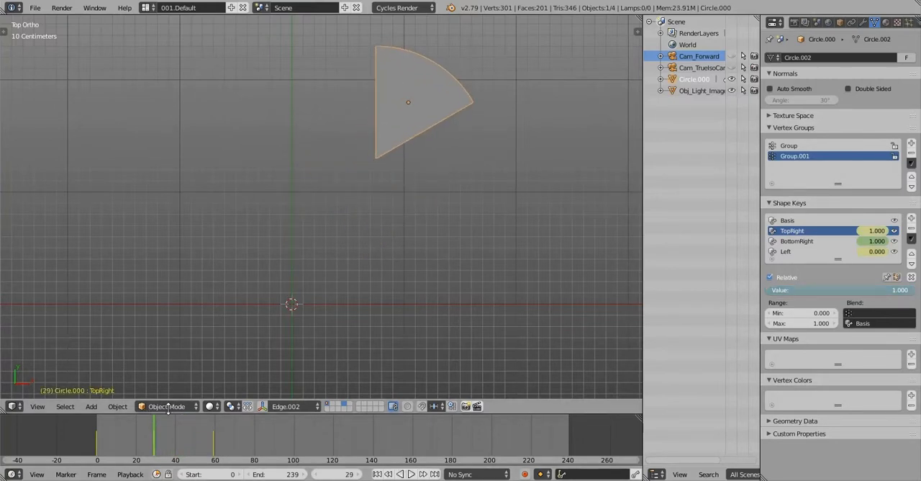
pyautogui.moveTo(149, 415); pyautogui.dragTo(186, 340)
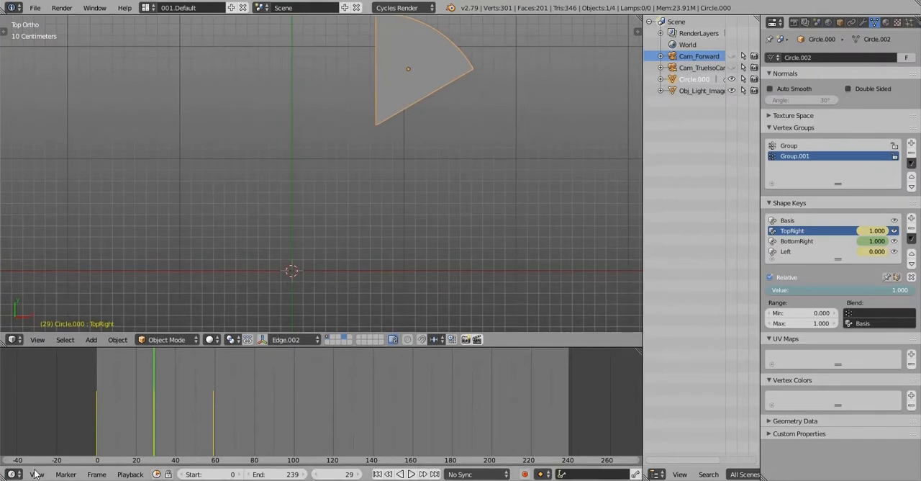
pyautogui.click(11, 474)
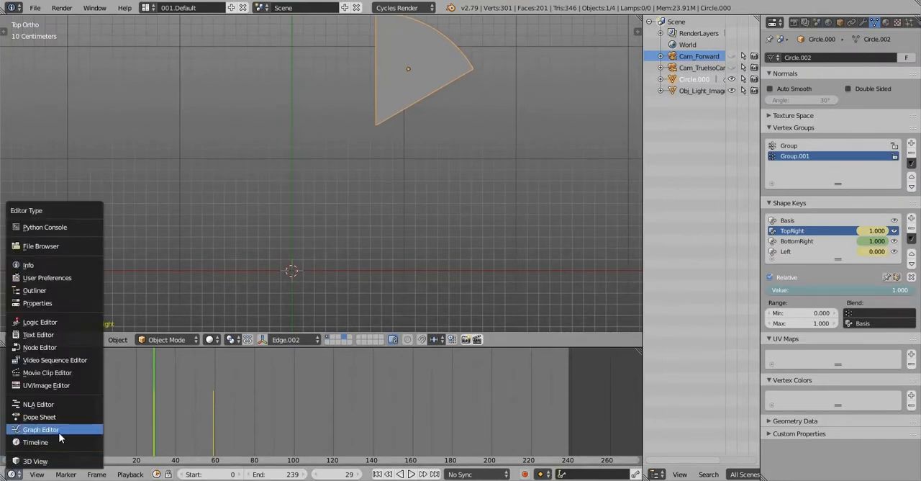
pyautogui.click(51, 428)
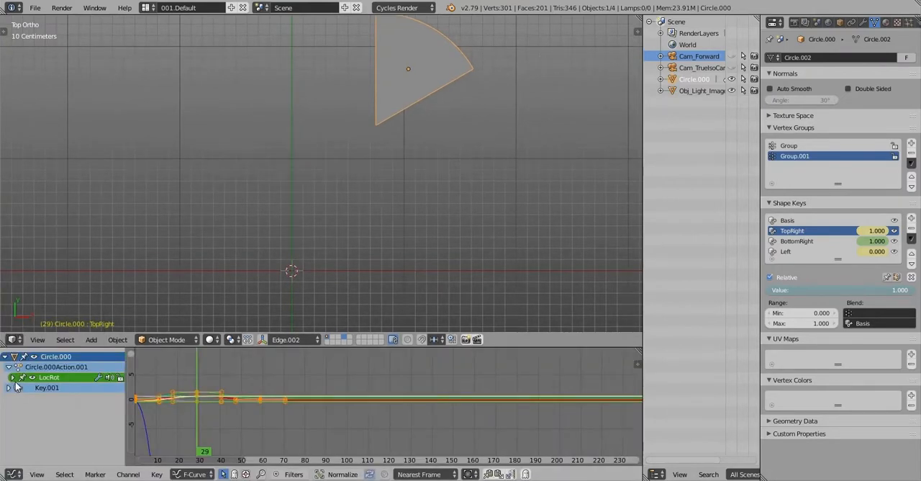
# Expand the LocRot channels, show only the X, Y and Z Euler Rotation curves, and fit them in the graph
pyautogui.click(12, 377)
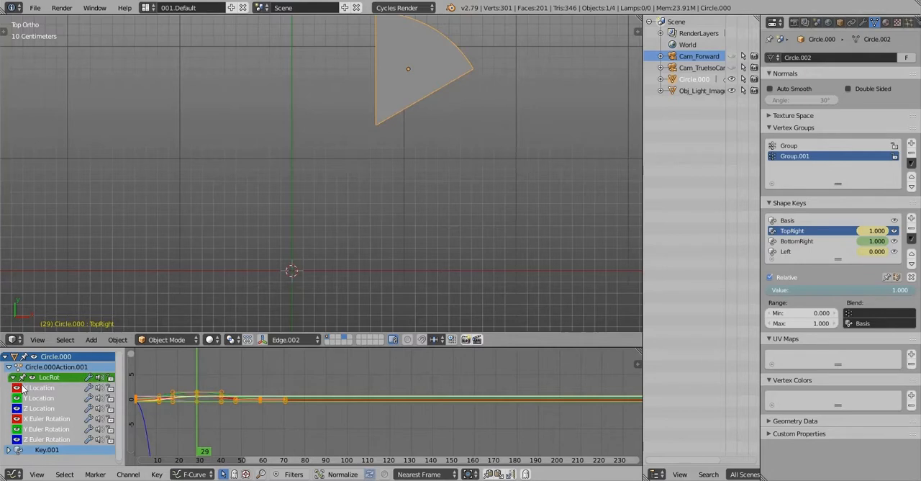
pyautogui.click(55, 419)
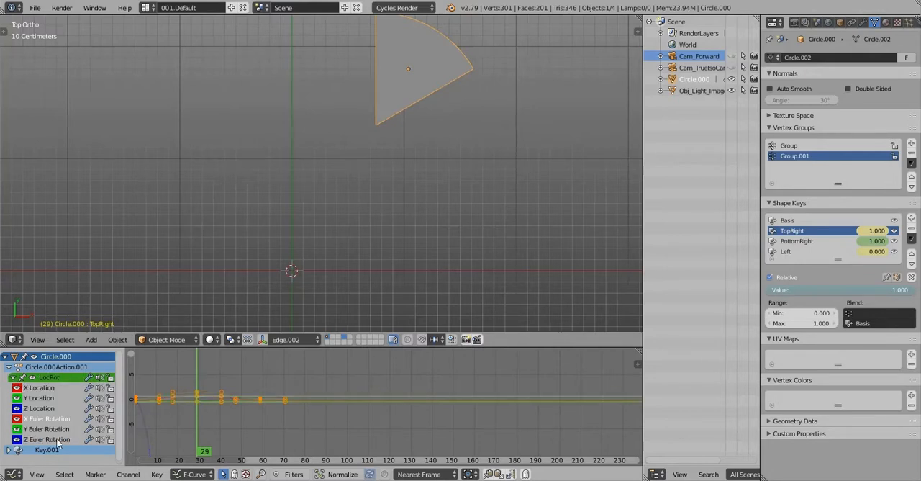
pyautogui.keyDown('shift'); pyautogui.click(68, 430); pyautogui.keyUp('shift')
pyautogui.keyDown('shift'); pyautogui.click(79, 439); pyautogui.keyUp('shift')
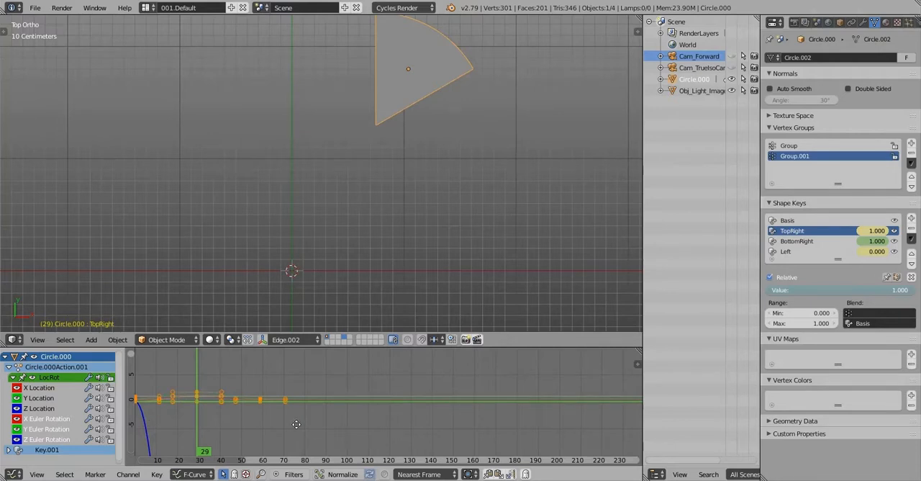
pyautogui.moveTo(296, 423); pyautogui.dragTo(386, 384, button='middle')
pyautogui.scroll(-7, 374, 388)
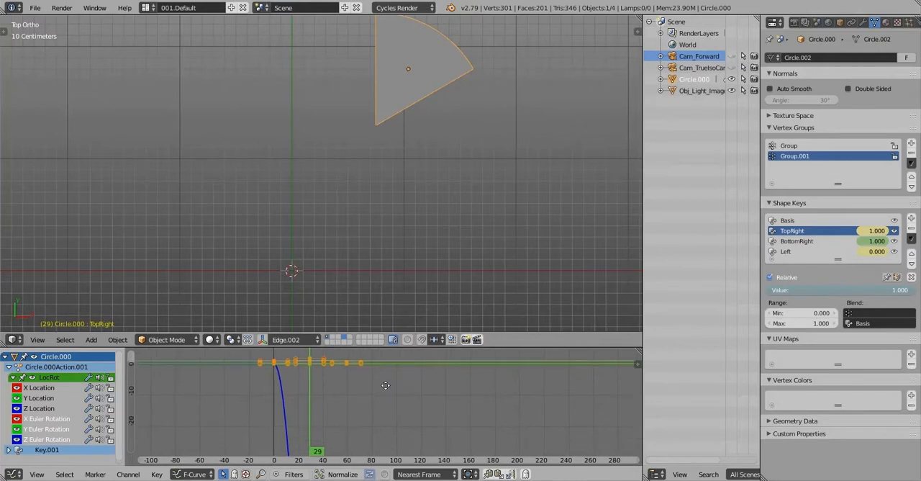
pyautogui.press('a')
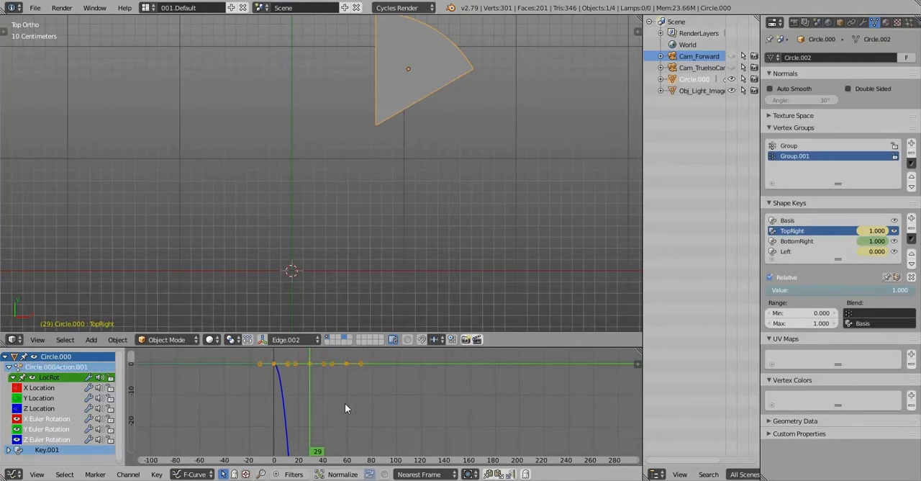
pyautogui.press('Home')
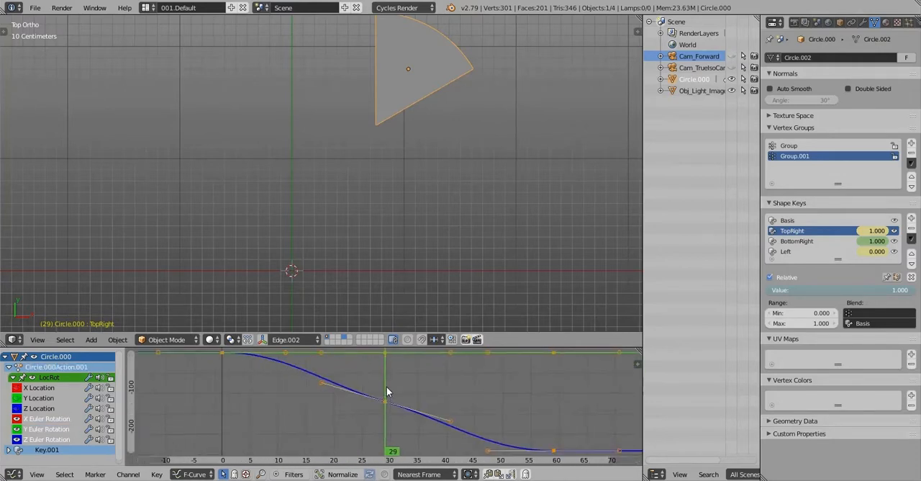
# Delete all keyframes of the X, Y and Z Euler Rotation curves
pyautogui.scroll(-2, 386, 392)
pyautogui.press('x')
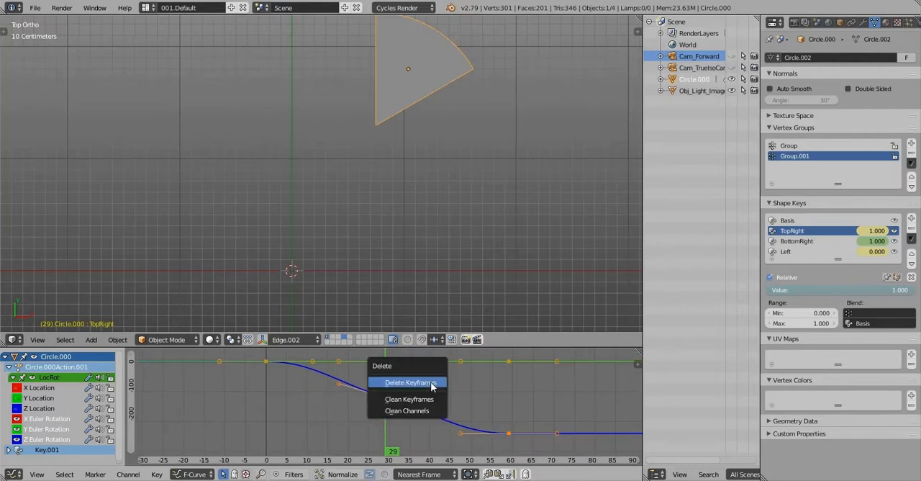
pyautogui.click(410, 382)
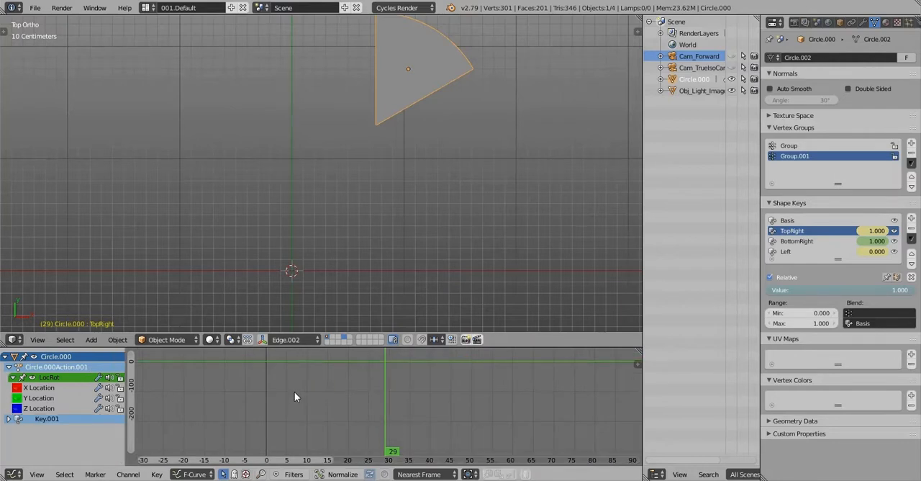
# Return to frame 0 and insert a Rotation keyframe for the wedge
pyautogui.moveTo(294, 397); pyautogui.dragTo(267, 420)
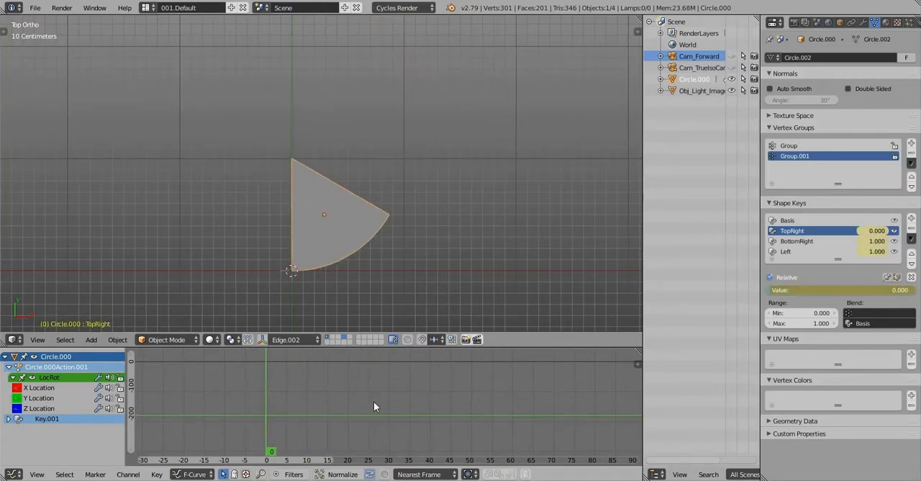
pyautogui.moveTo(374, 401); pyautogui.dragTo(510, 407)
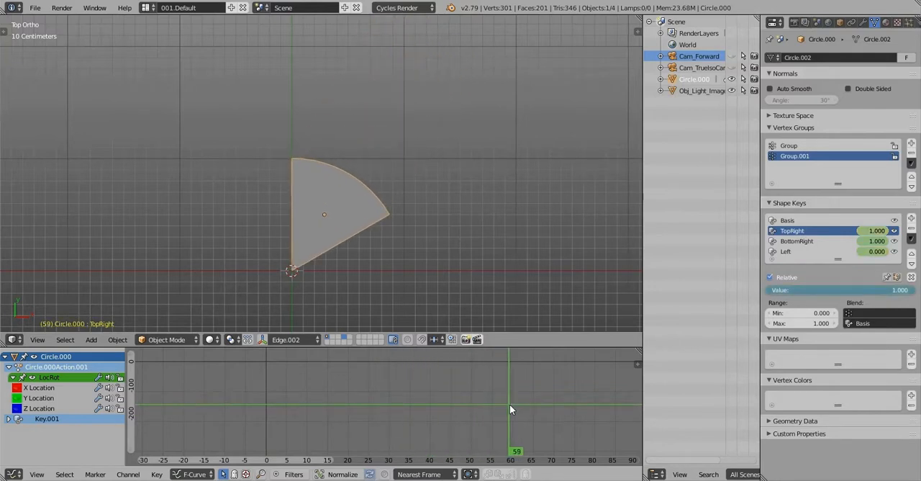
pyautogui.click(268, 401)
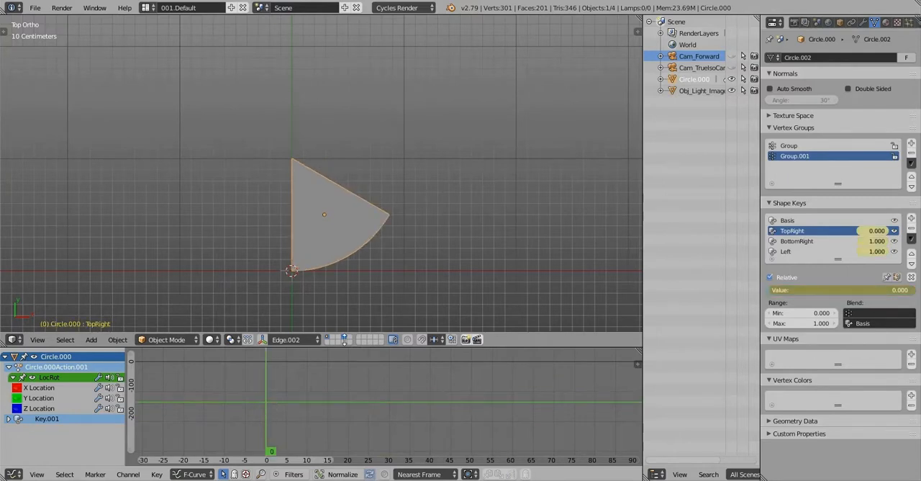
pyautogui.press('i')
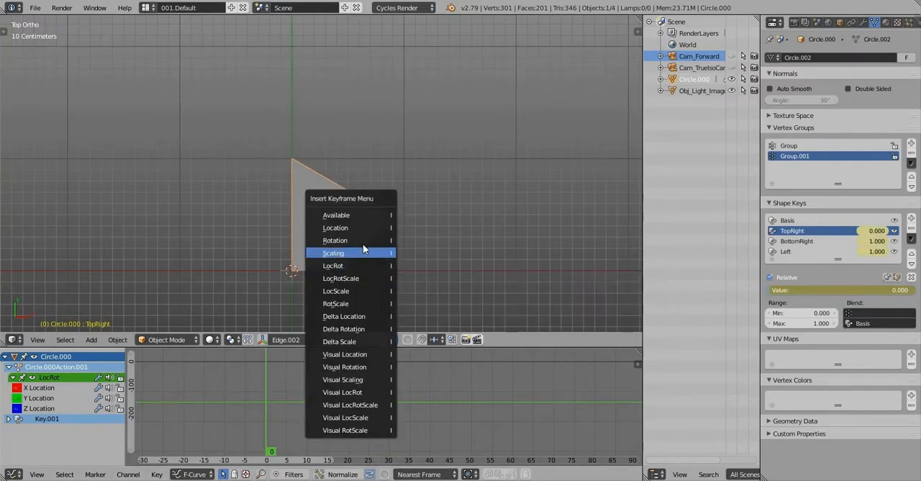
pyautogui.click(363, 243)
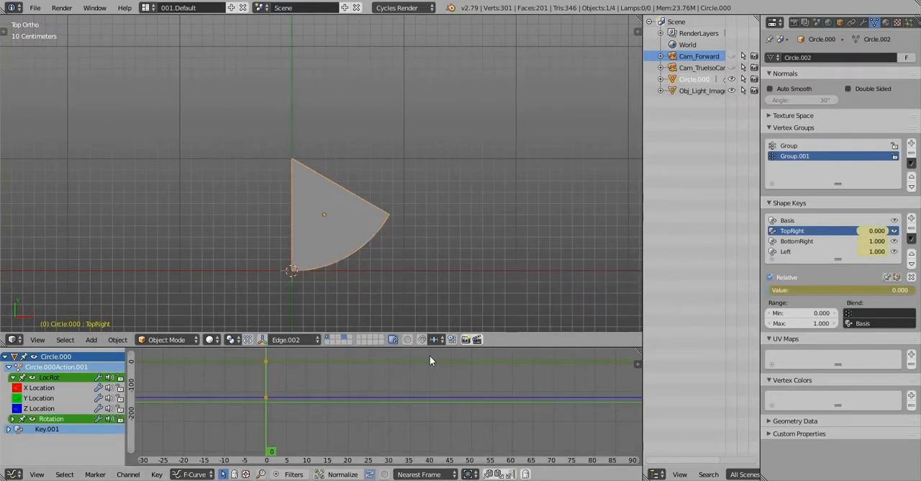
# At frame 59, rotate the wedge by 120 degrees and insert a Rotation keyframe
pyautogui.click(506, 409)
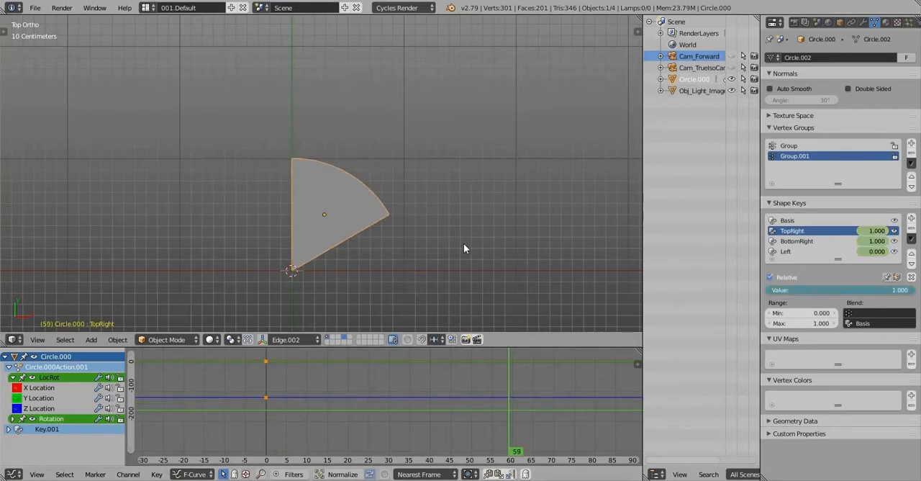
pyautogui.write('r120')
pyautogui.press('Return')
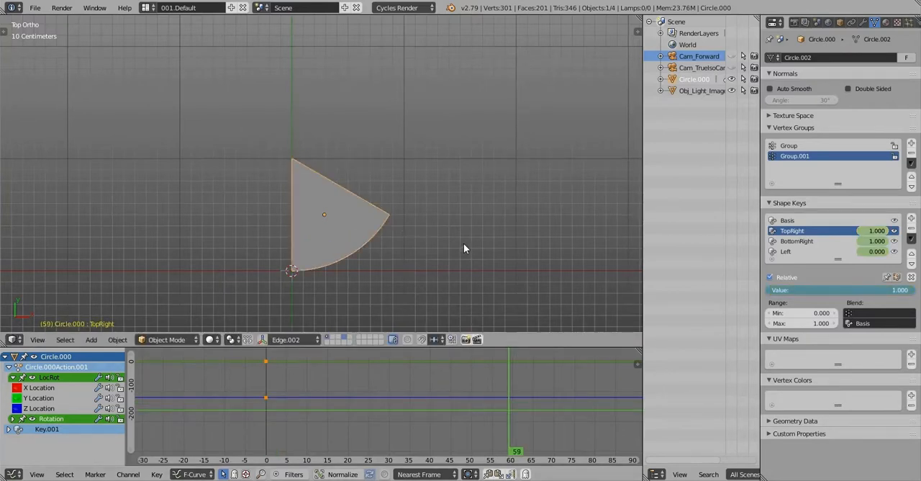
pyautogui.press('i')
pyautogui.click(464, 243)
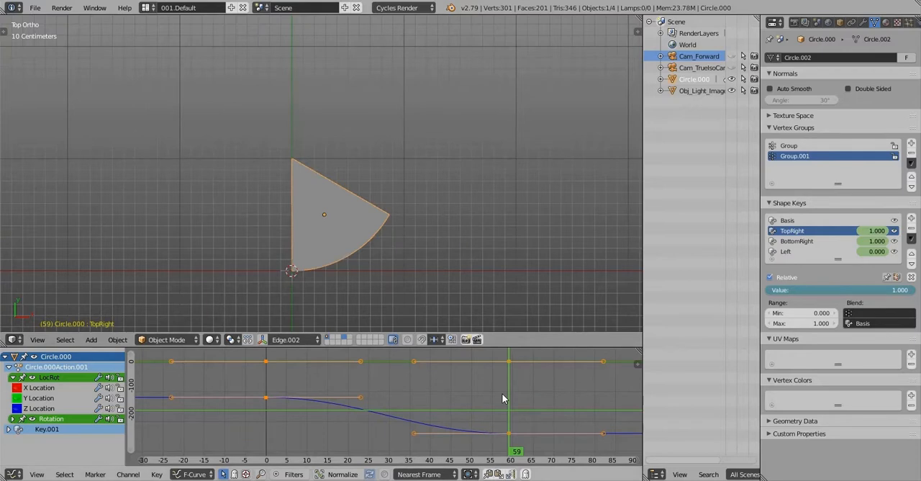
# At frame 0, set the TopRight shape key's value to 1.000 and insert a keyframe for it
pyautogui.moveTo(501, 398); pyautogui.dragTo(271, 426)
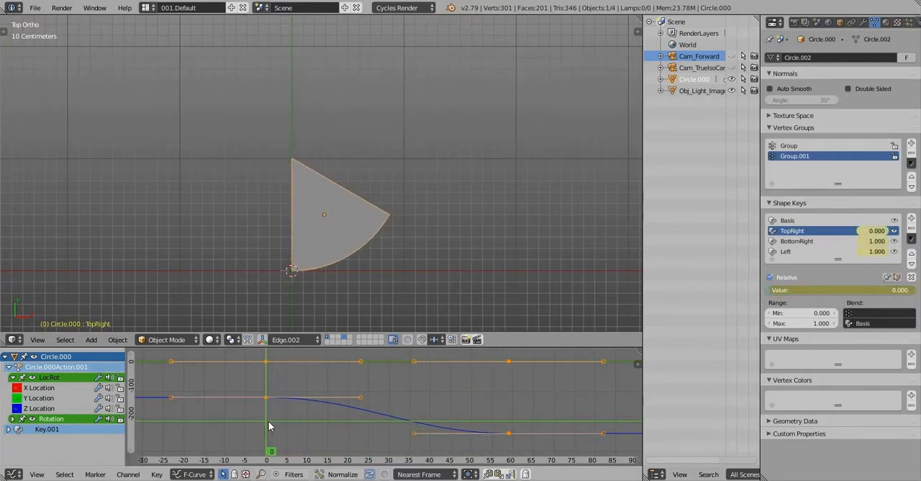
pyautogui.click(267, 426)
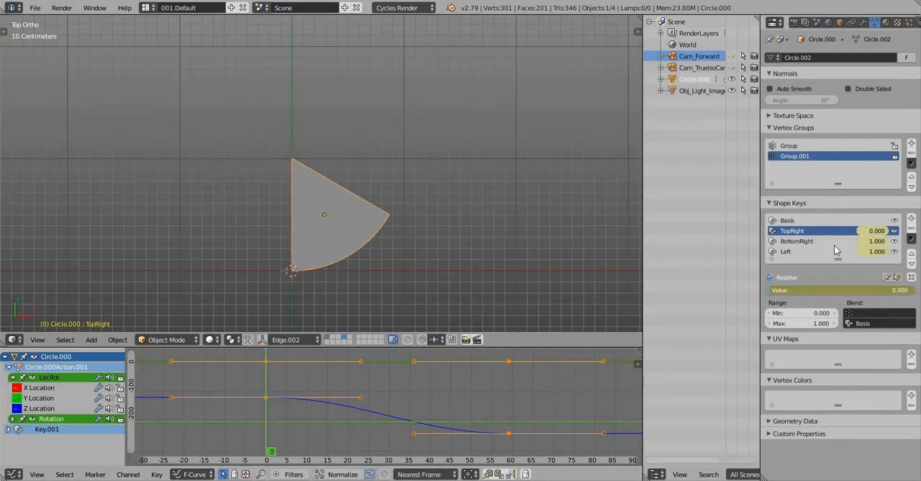
pyautogui.moveTo(833, 290); pyautogui.dragTo(917, 293)
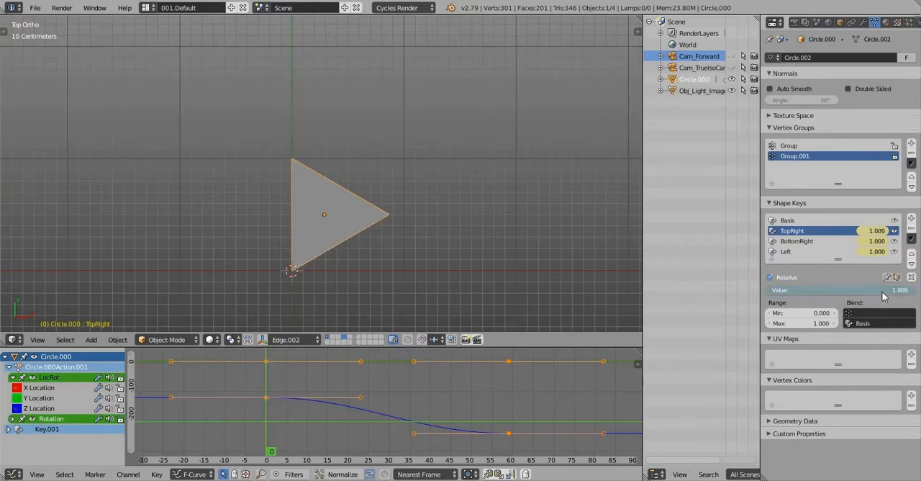
pyautogui.rightClick(886, 290)
pyautogui.click(808, 283)
pyautogui.moveTo(867, 289); pyautogui.dragTo(908, 289)
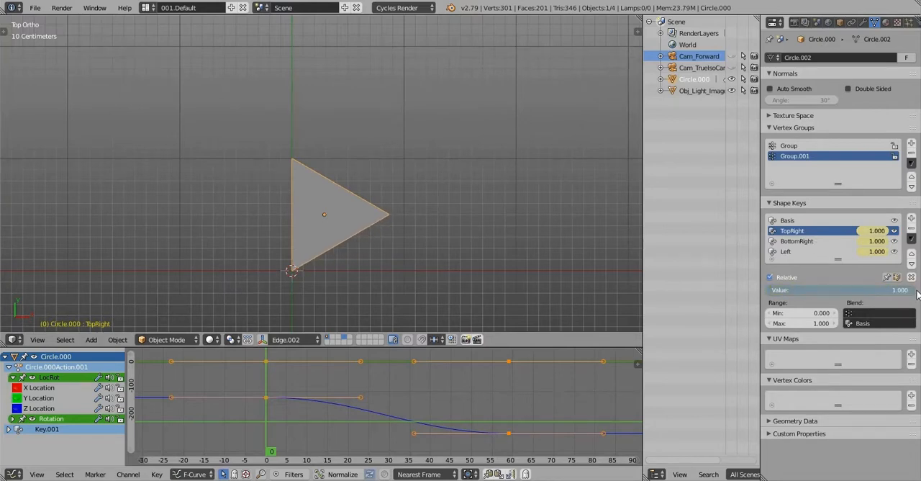
# Set the Left shape key's value to 0.000 and insert a keyframe for it at frame 0
pyautogui.moveTo(264, 383); pyautogui.dragTo(267, 403)
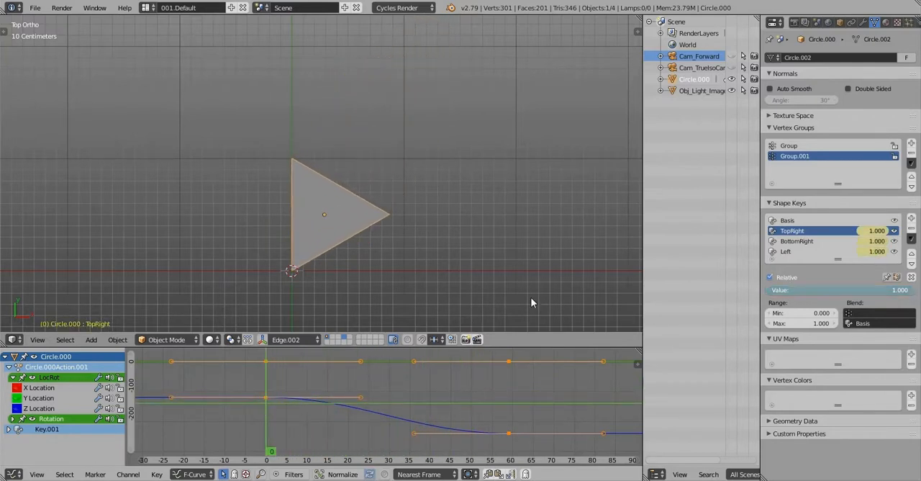
pyautogui.click(809, 241)
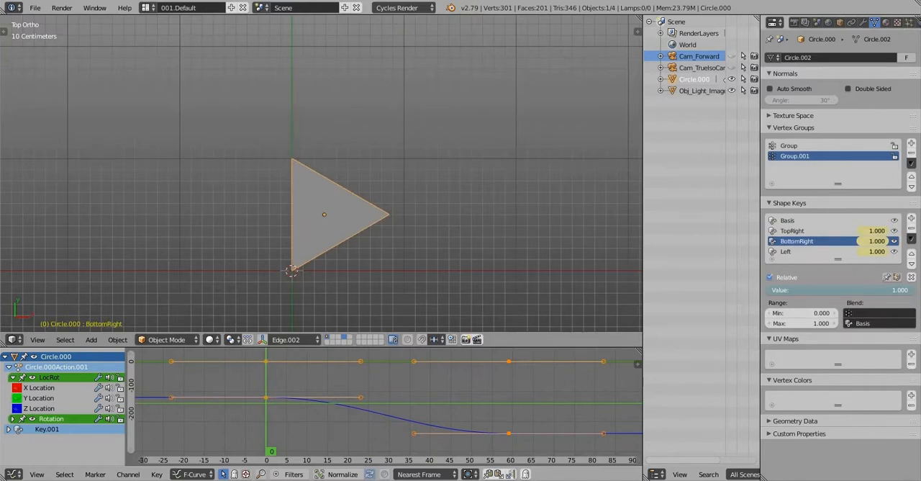
pyautogui.moveTo(828, 290); pyautogui.dragTo(730, 290)
pyautogui.click(813, 254)
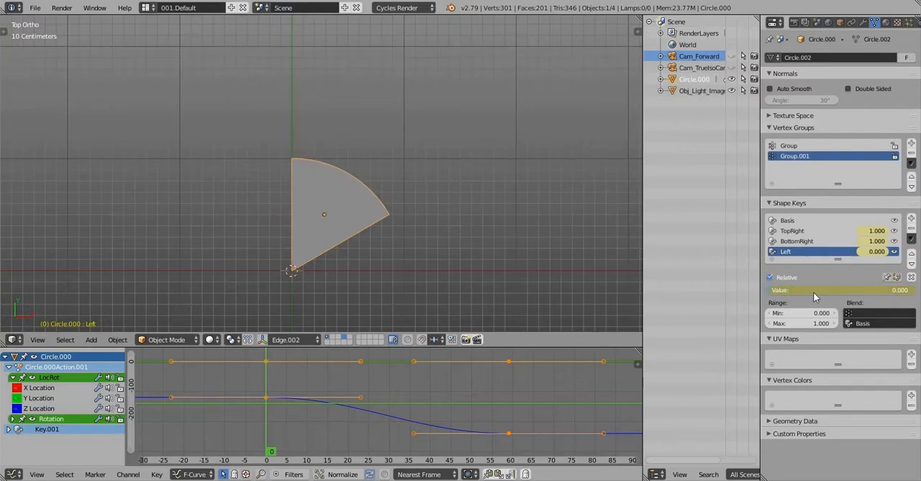
pyautogui.rightClick(813, 291)
pyautogui.click(763, 293)
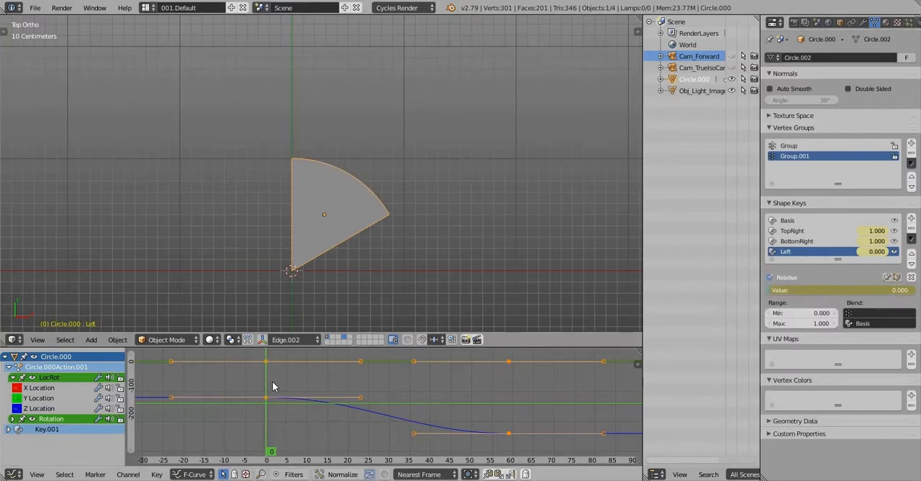
# Collapse the object action's channels, expand Key.001, and display the TopRight, BottomRight and Left value curves
pyautogui.moveTo(273, 387); pyautogui.dragTo(508, 376)
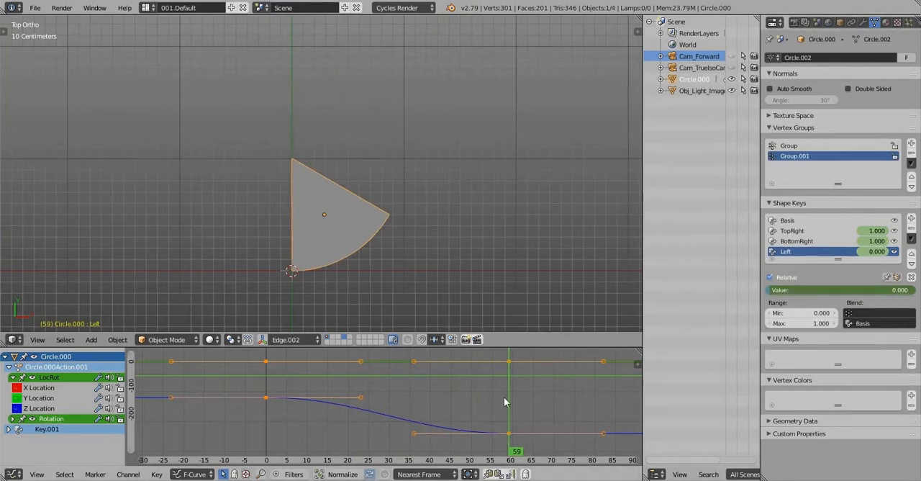
pyautogui.moveTo(503, 400); pyautogui.dragTo(387, 408)
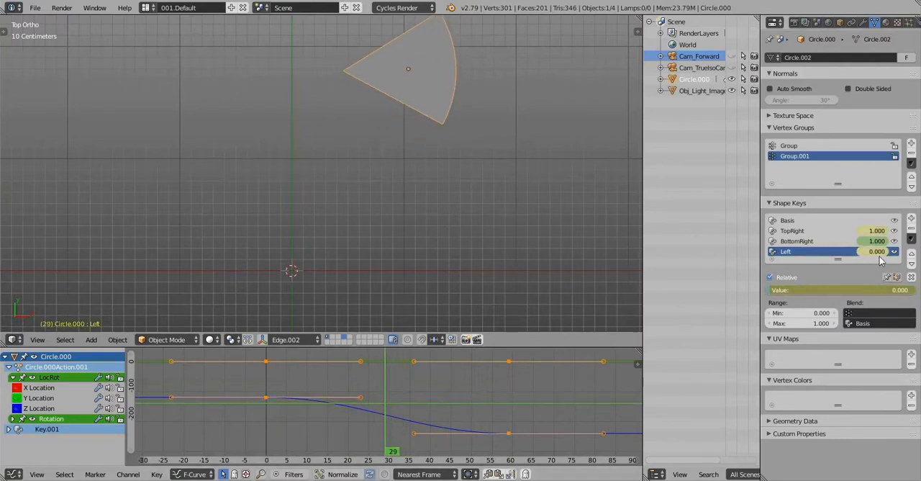
pyautogui.click(13, 377)
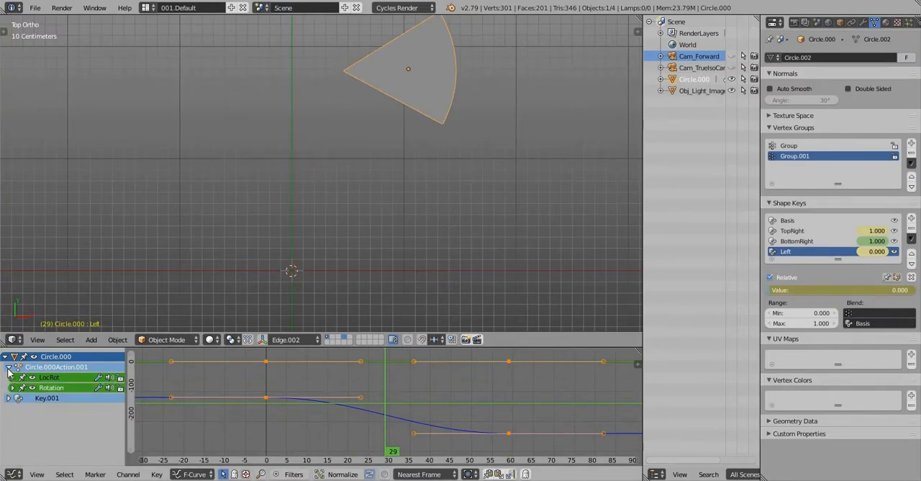
pyautogui.click(9, 366)
pyautogui.click(9, 377)
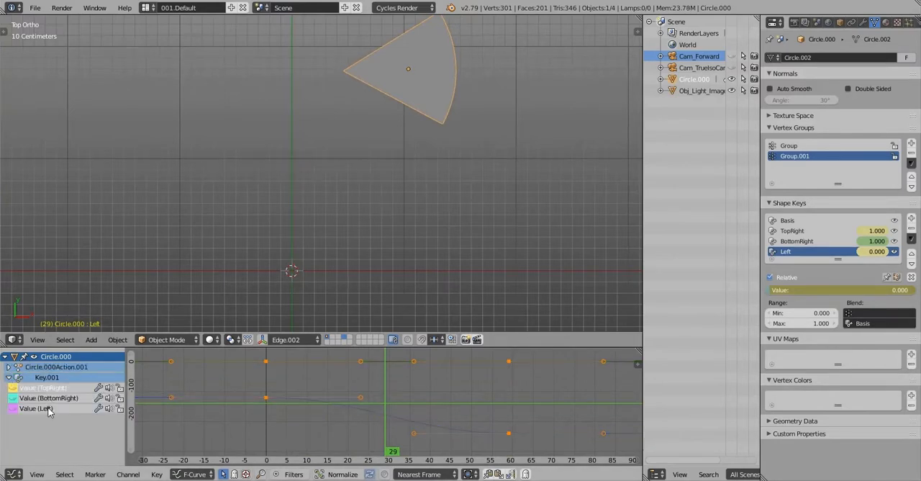
pyautogui.keyDown('shift'); pyautogui.click(48, 397); pyautogui.keyUp('shift')
pyautogui.keyDown('shift'); pyautogui.click(36, 408); pyautogui.keyUp('shift')
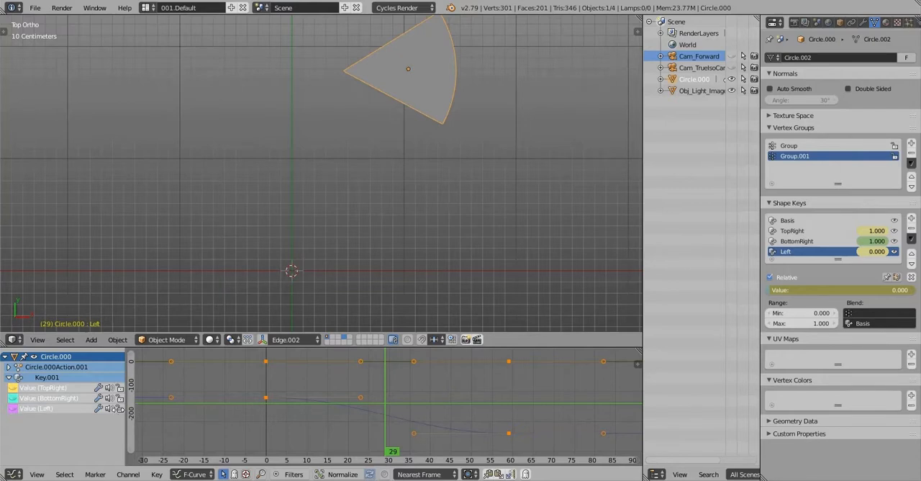
pyautogui.hotkey('shift', 'v')
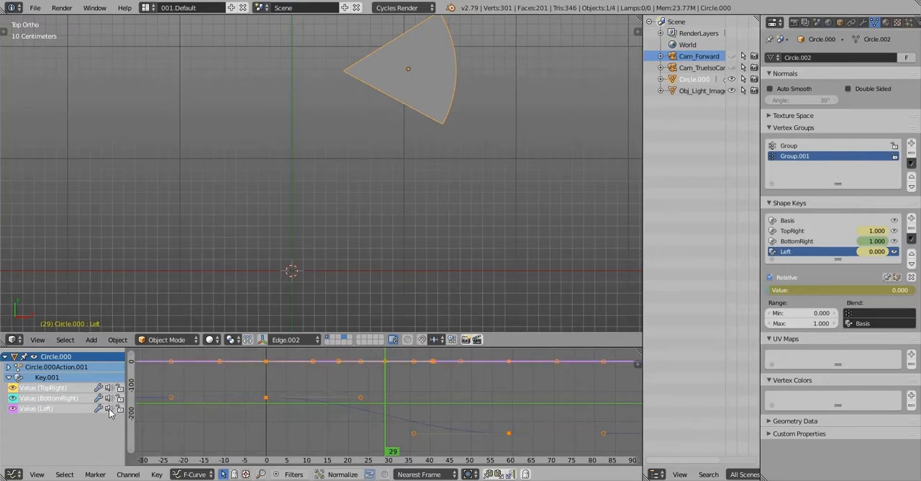
# Isolate the three shape key value curves in the graph and delete all their keyframes
pyautogui.keyDown('shift'); pyautogui.click(61, 396); pyautogui.keyUp('shift')
pyautogui.keyDown('shift'); pyautogui.click(61, 387); pyautogui.keyUp('shift')
pyautogui.keyDown('shift'); pyautogui.click(63, 397); pyautogui.keyUp('shift')
pyautogui.keyDown('shift'); pyautogui.click(68, 387); pyautogui.keyUp('shift')
pyautogui.press('h')
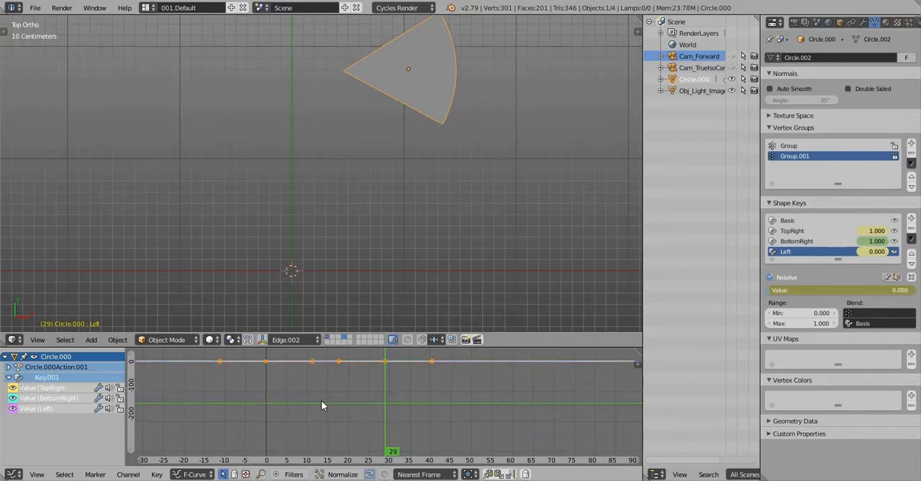
pyautogui.press('x')
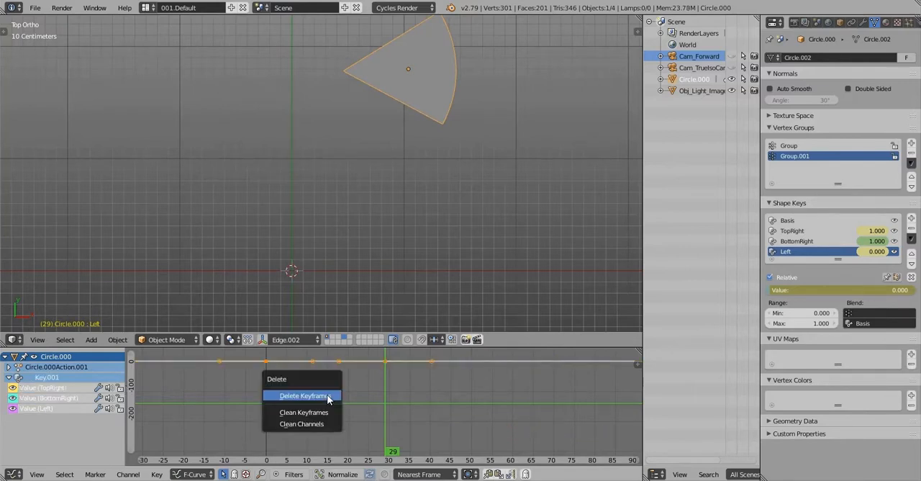
pyautogui.click(327, 394)
# At frame 0, test the TopRight shape key's value slider and rename that key to BottomR
pyautogui.moveTo(309, 400); pyautogui.dragTo(266, 401)
pyautogui.click(818, 231)
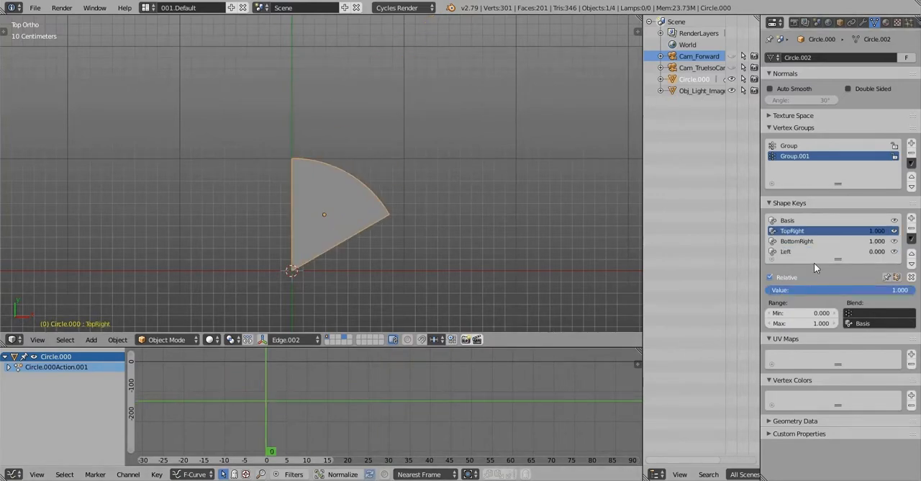
pyautogui.moveTo(900, 289); pyautogui.dragTo(816, 289)
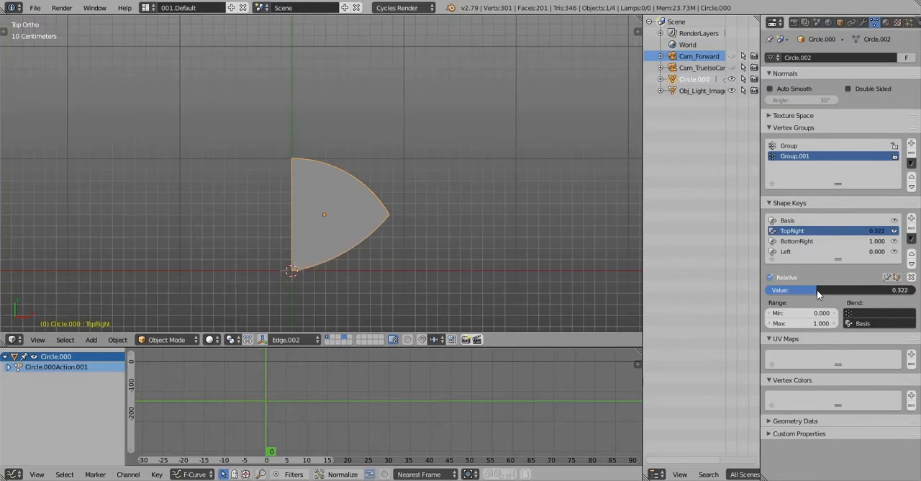
pyautogui.doubleClick(824, 234)
pyautogui.write('BottomR')
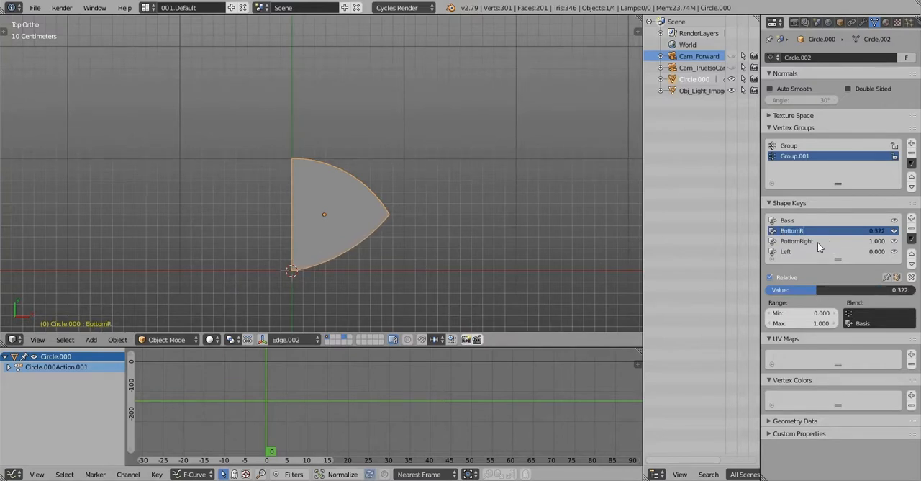
# Test the BottomRight shape key's value slider and rename that key to L
pyautogui.click(795, 244)
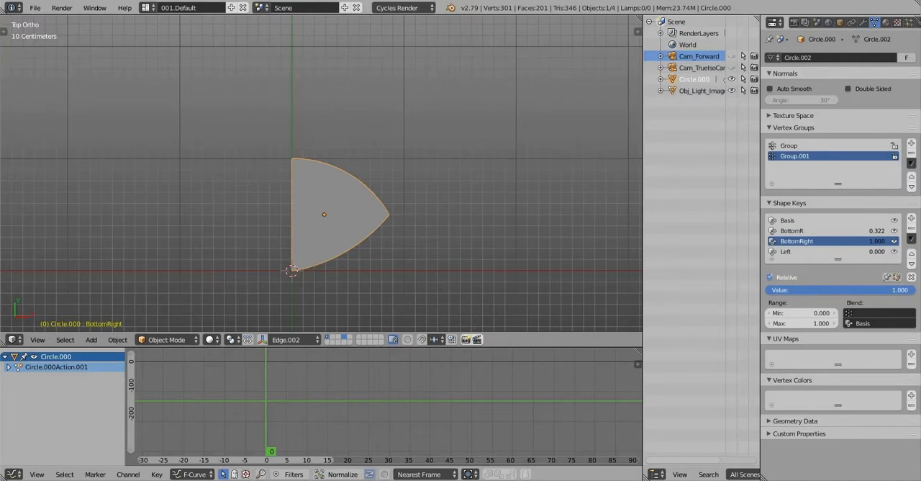
pyautogui.moveTo(896, 290)
pyautogui.mouseDown()
pyautogui.moveTo(824, 290)
pyautogui.moveTo(901, 290)
pyautogui.mouseUp()
pyautogui.doubleClick(851, 239)
pyautogui.write('L')
pyautogui.press('Return')
# Test the Left shape key's value slider and rename that key to TR
pyautogui.click(785, 251)
pyautogui.moveTo(792, 290)
pyautogui.mouseDown()
pyautogui.moveTo(818, 290)
pyautogui.moveTo(807, 290)
pyautogui.mouseUp()
pyautogui.doubleClick(792, 251)
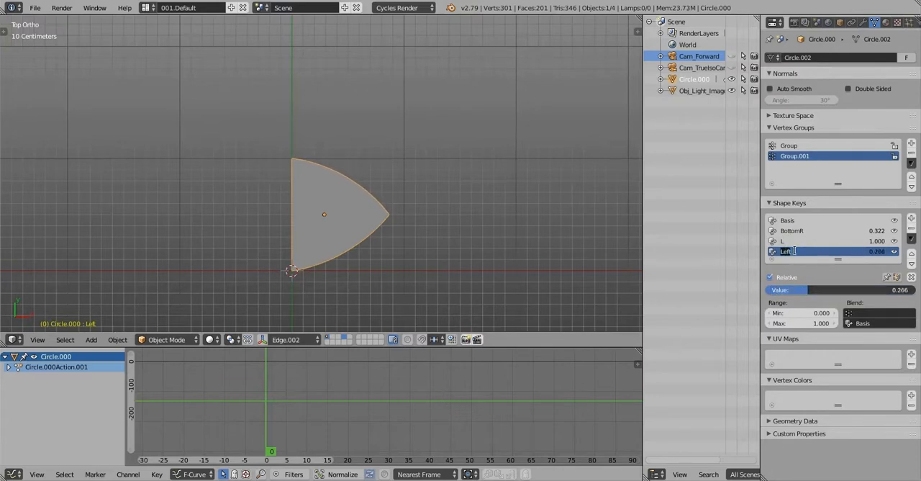
pyautogui.write('TR')
pyautogui.press('Return')
# Set the L shape key's value to 1.000 and the TR shape key's value to 0.000
pyautogui.click(806, 231)
pyautogui.moveTo(816, 290); pyautogui.dragTo(769, 290)
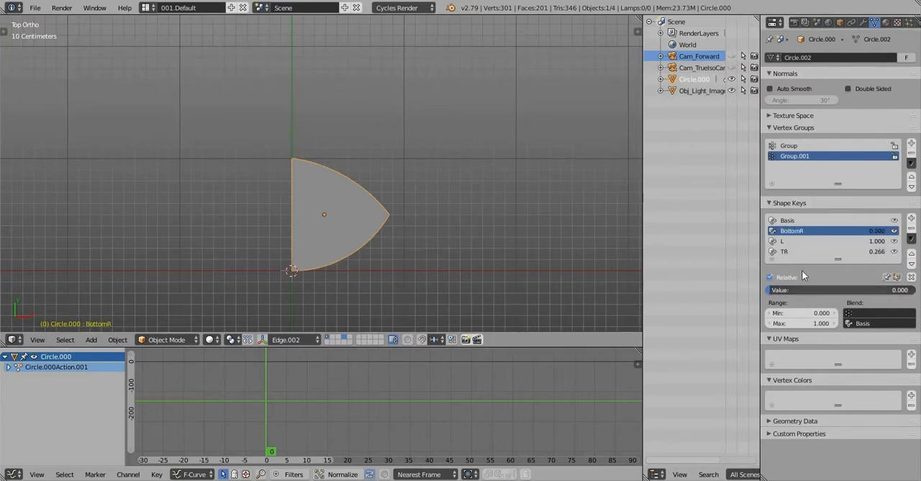
pyautogui.click(820, 244)
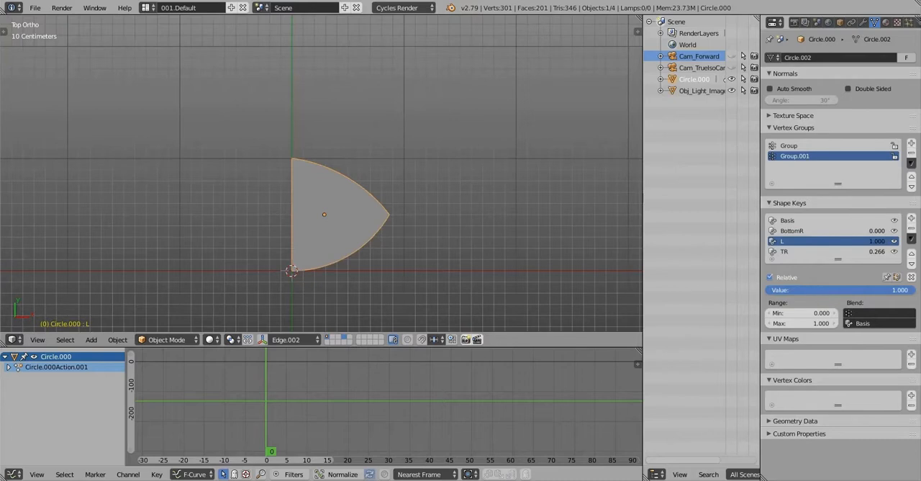
pyautogui.moveTo(903, 290)
pyautogui.mouseDown()
pyautogui.moveTo(831, 290)
pyautogui.moveTo(914, 290)
pyautogui.mouseUp()
pyautogui.click(835, 252)
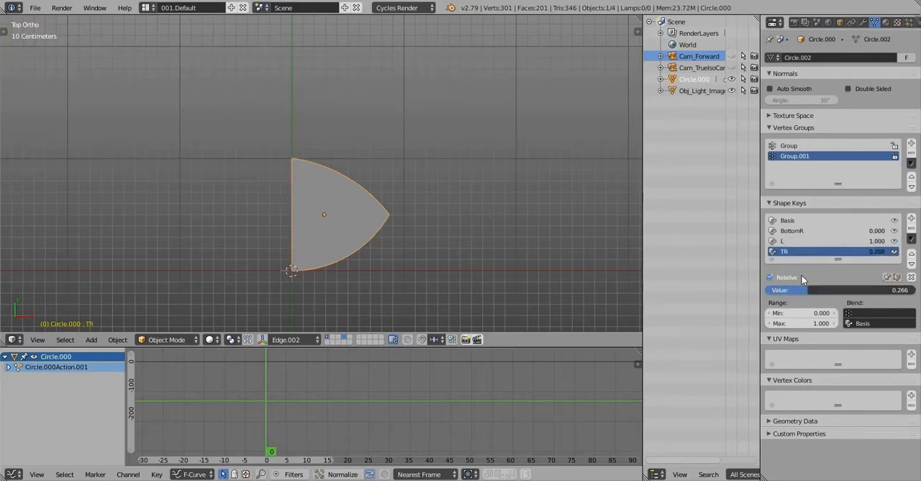
pyautogui.moveTo(805, 290); pyautogui.dragTo(916, 293)
# Set the BottomR shape key's value to 1.000 and insert a keyframe for it at frame 0
pyautogui.click(798, 230)
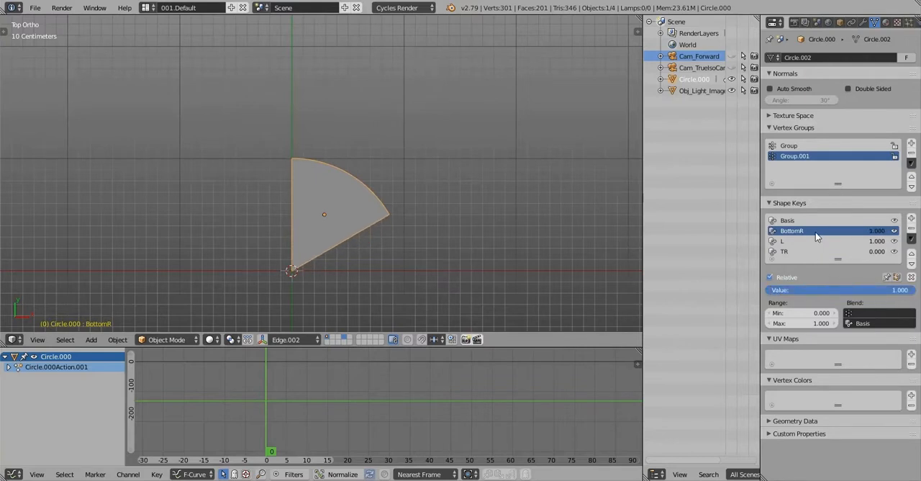
pyautogui.rightClick(879, 232)
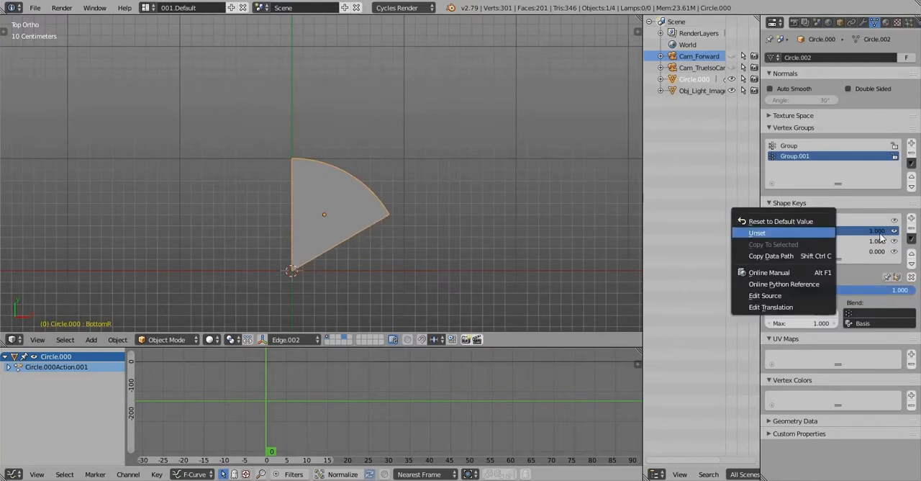
pyautogui.rightClick(852, 289)
pyautogui.click(850, 288)
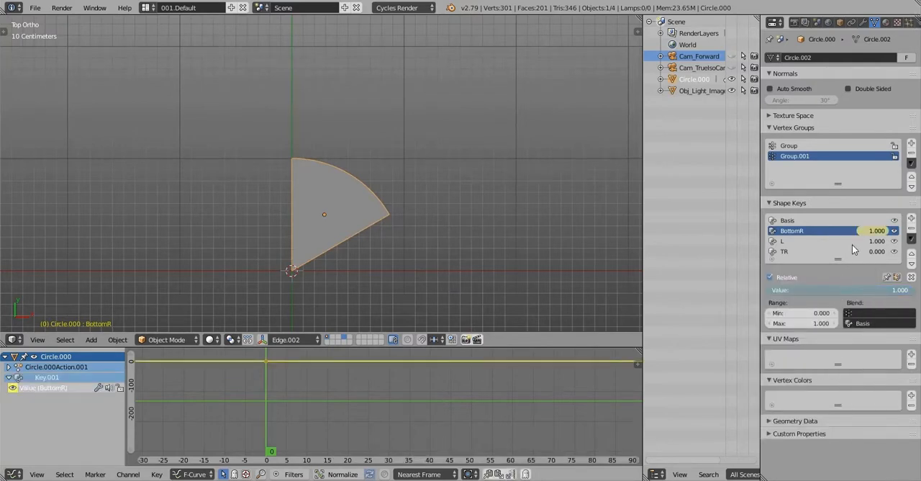
# Insert keyframes at frame 0 for the values of the L and TR shape keys
pyautogui.click(844, 249)
pyautogui.click(842, 244)
pyautogui.click(842, 248)
pyautogui.click(844, 243)
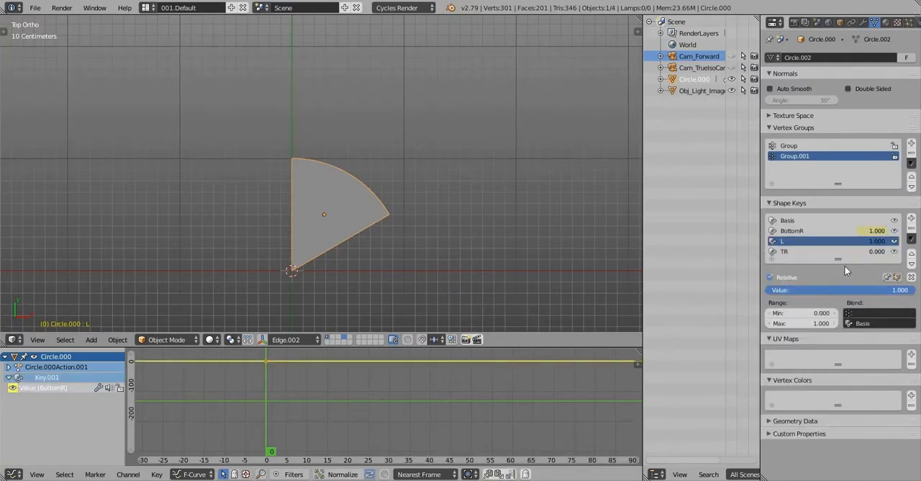
pyautogui.rightClick(838, 291)
pyautogui.click(838, 291)
pyautogui.click(846, 252)
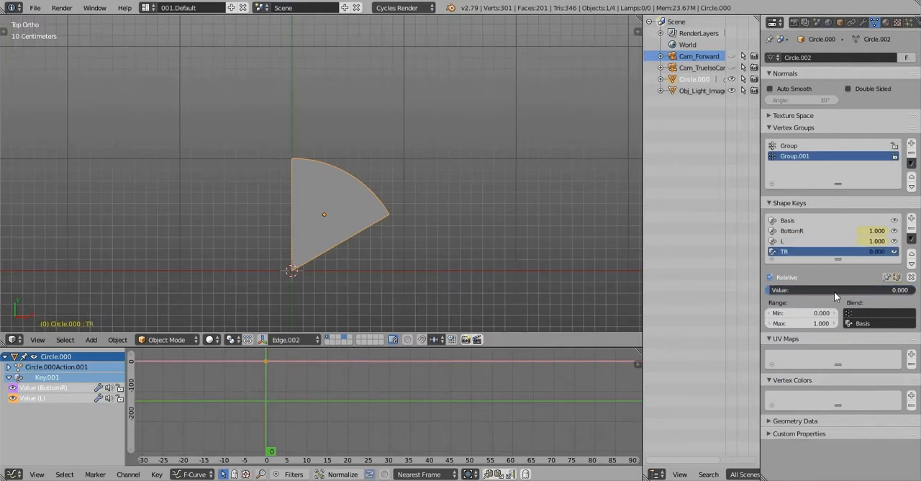
pyautogui.rightClick(835, 289)
pyautogui.click(834, 289)
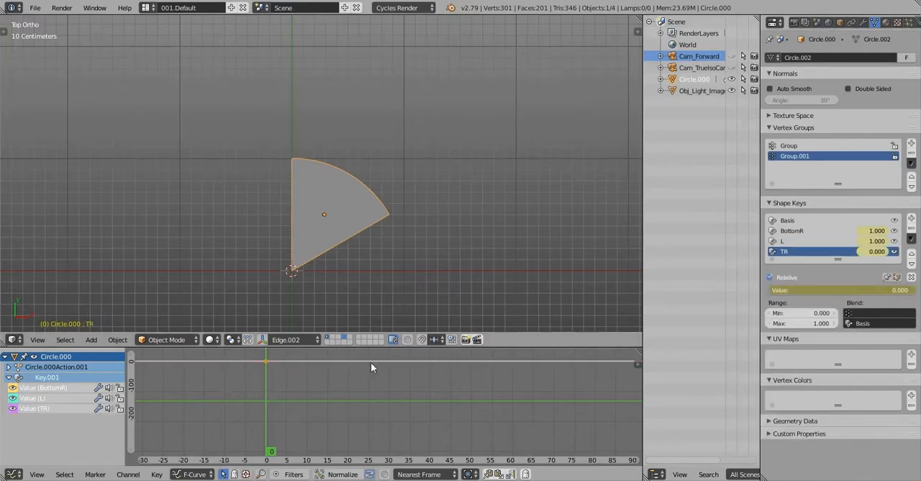
# At frame 59, set the TR shape key's value to 1.000 and insert a keyframe for it
pyautogui.moveTo(370, 362); pyautogui.dragTo(512, 403)
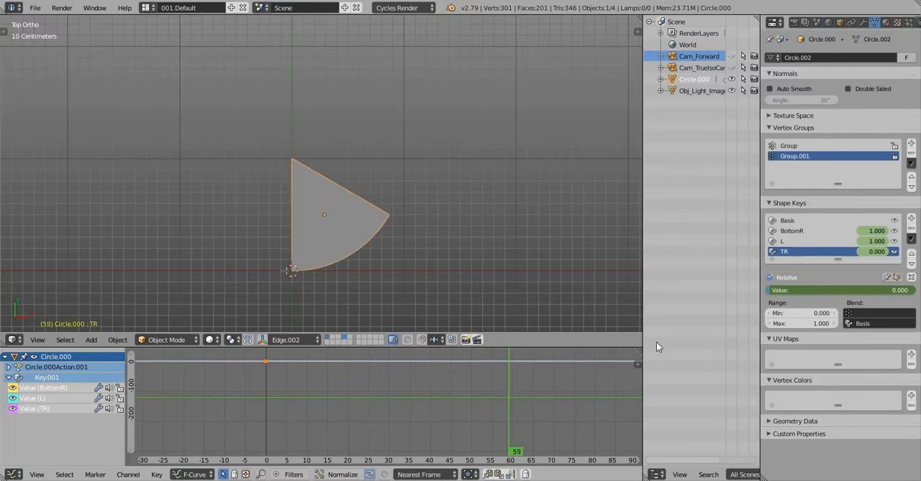
pyautogui.moveTo(822, 285); pyautogui.dragTo(916, 293)
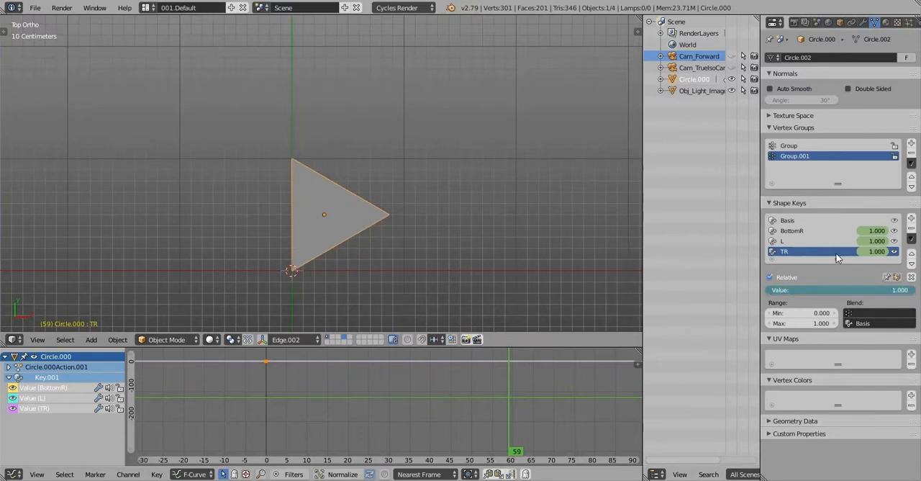
pyautogui.rightClick(915, 290)
pyautogui.rightClick(807, 289)
pyautogui.click(807, 290)
# Set the L shape key's value to 0.000 and keyframe it at frame 59
pyautogui.click(813, 243)
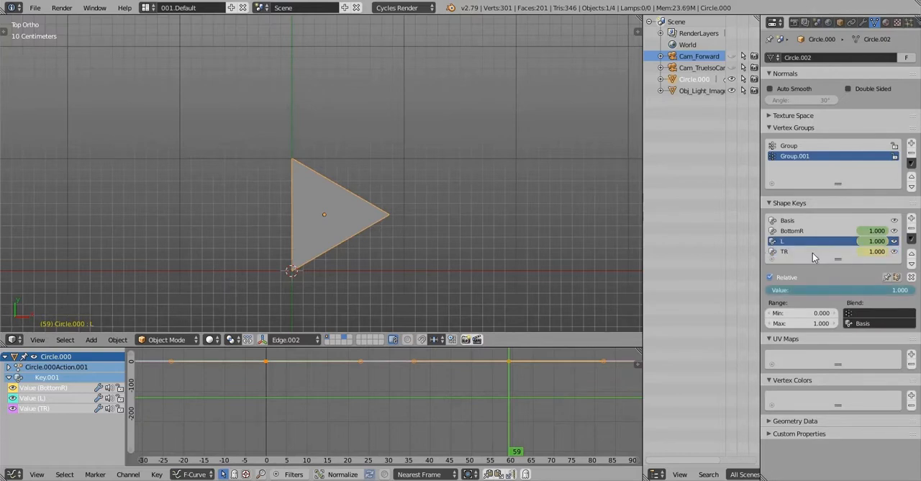
pyautogui.moveTo(912, 290); pyautogui.dragTo(769, 290)
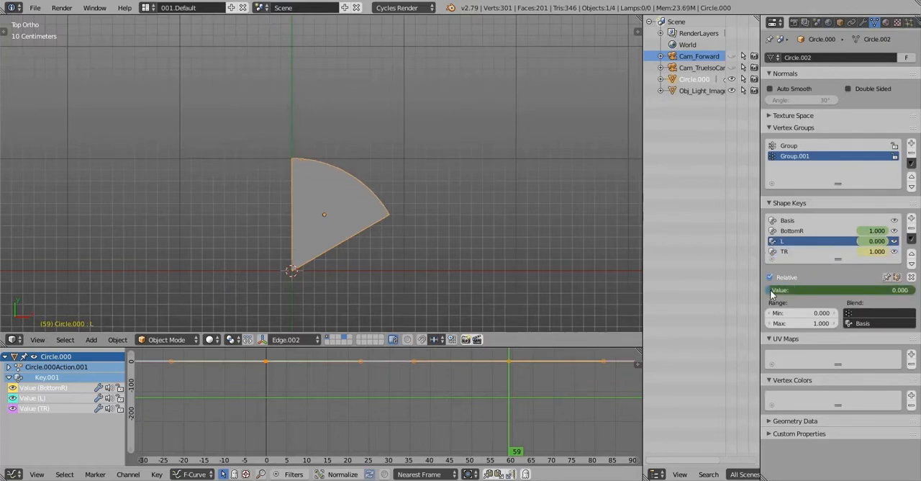
pyautogui.rightClick(805, 285)
pyautogui.click(805, 288)
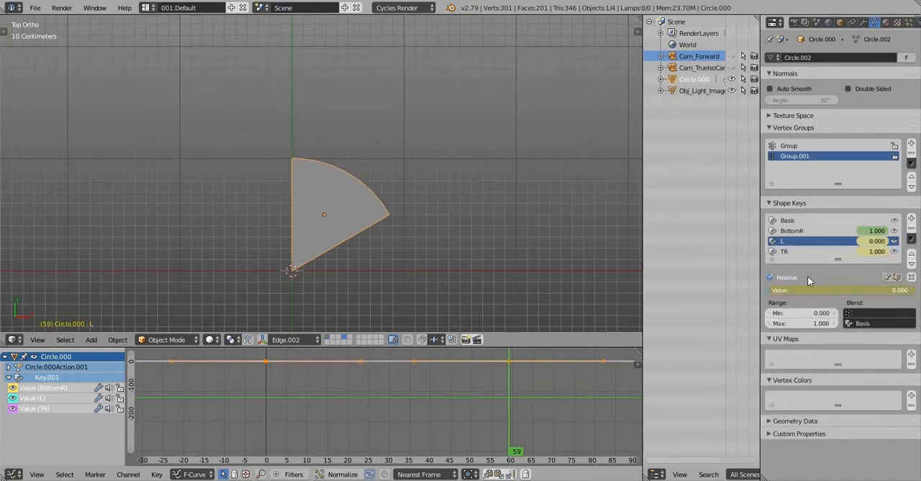
# Select the BottomR shape key and scrub the animation around frame 59 to check the wedge's shape
pyautogui.click(795, 230)
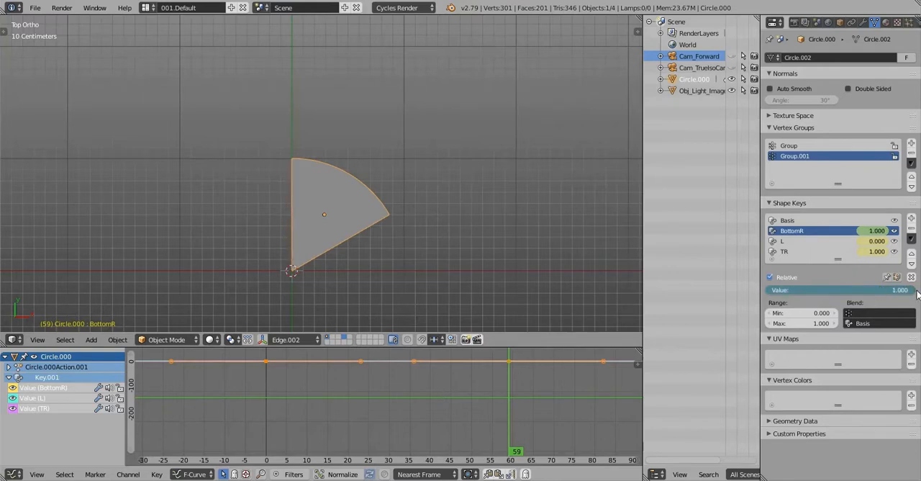
pyautogui.moveTo(492, 389); pyautogui.dragTo(508, 406)
pyautogui.scroll(-7, 442, 223)
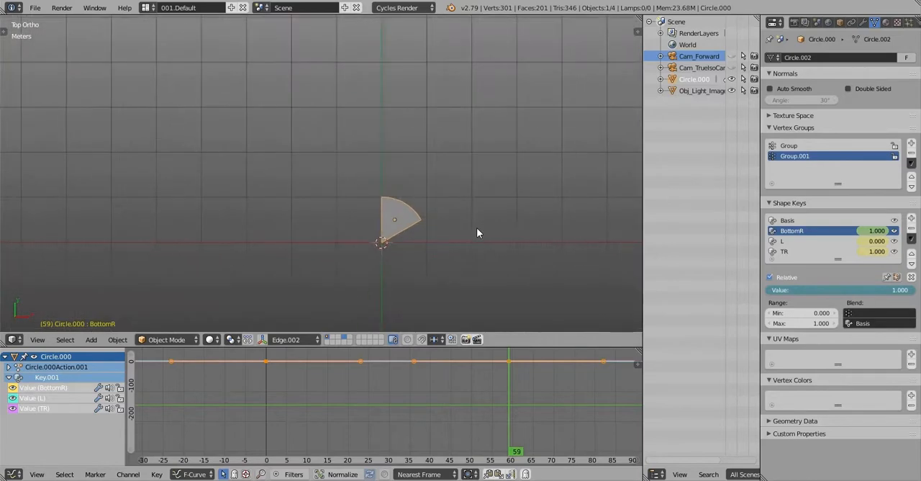
pyautogui.scroll(3, 424, 203)
pyautogui.scroll(3, 424, 201)
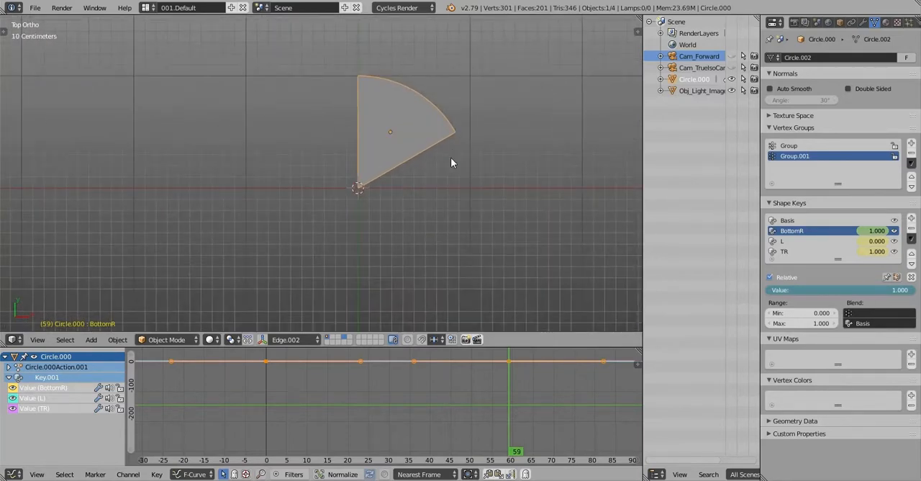
pyautogui.keyDown('shift'); pyautogui.moveTo(451, 157); pyautogui.dragTo(444, 184, button='middle'); pyautogui.keyUp('shift')
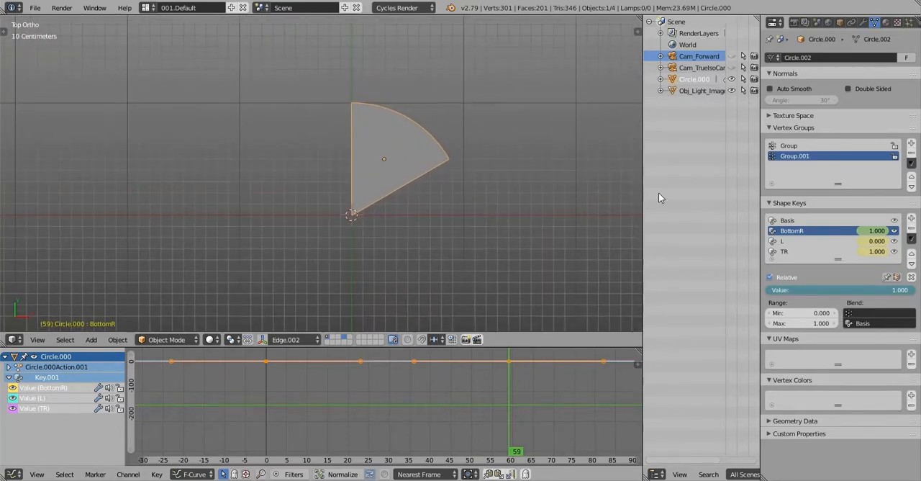
# Add an instance of the wedge's group at the origin and rotate it to -60° about Z
pyautogui.click(787, 206)
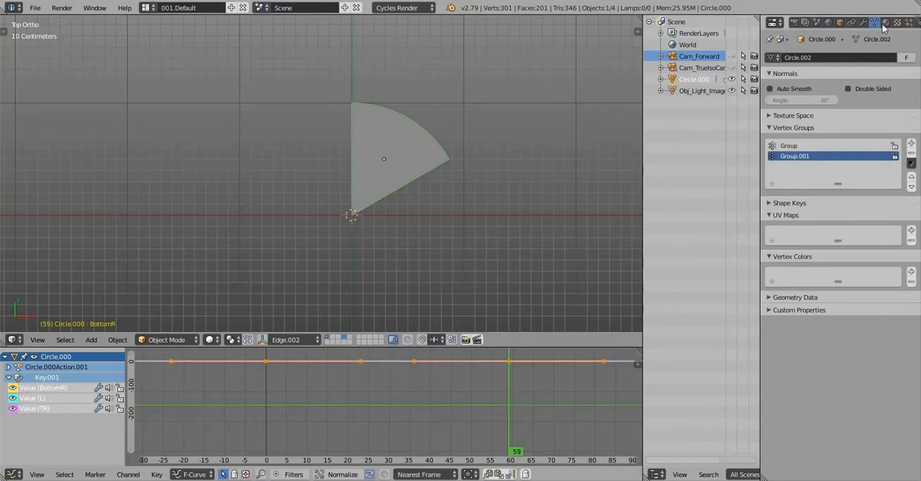
pyautogui.click(839, 22)
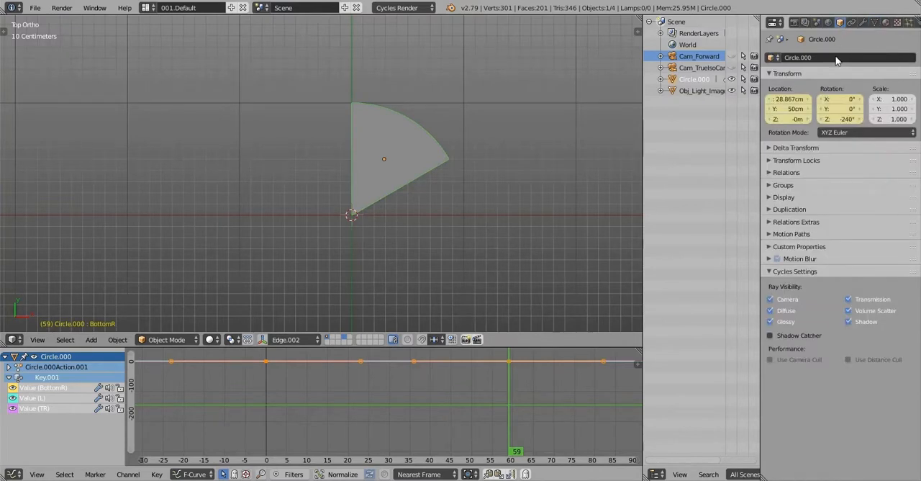
pyautogui.click(784, 185)
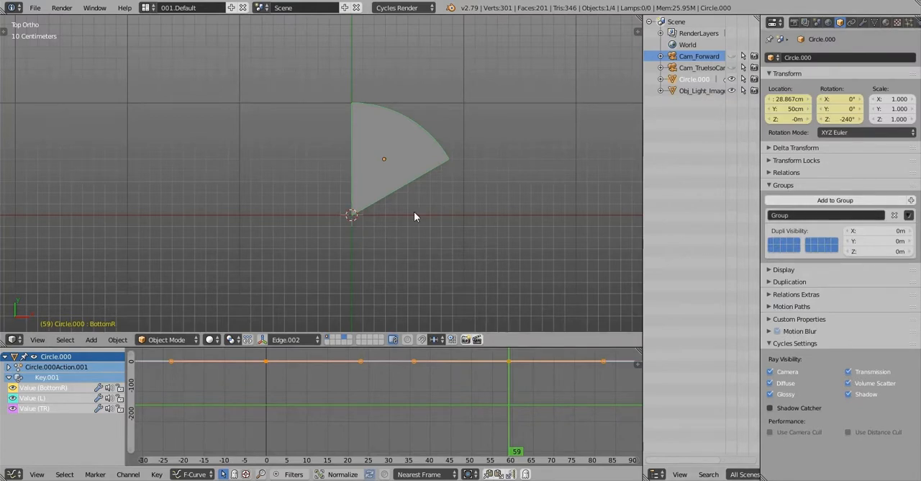
pyautogui.hotkey('shift', 'a')
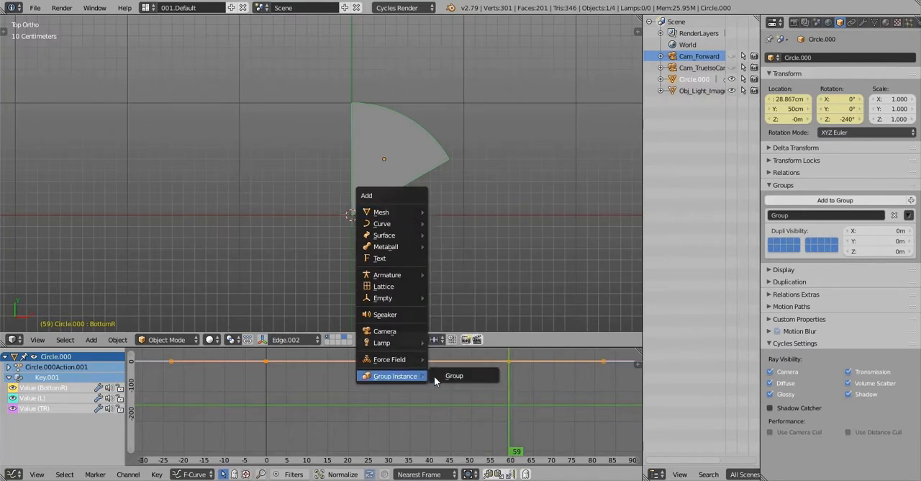
pyautogui.click(461, 376)
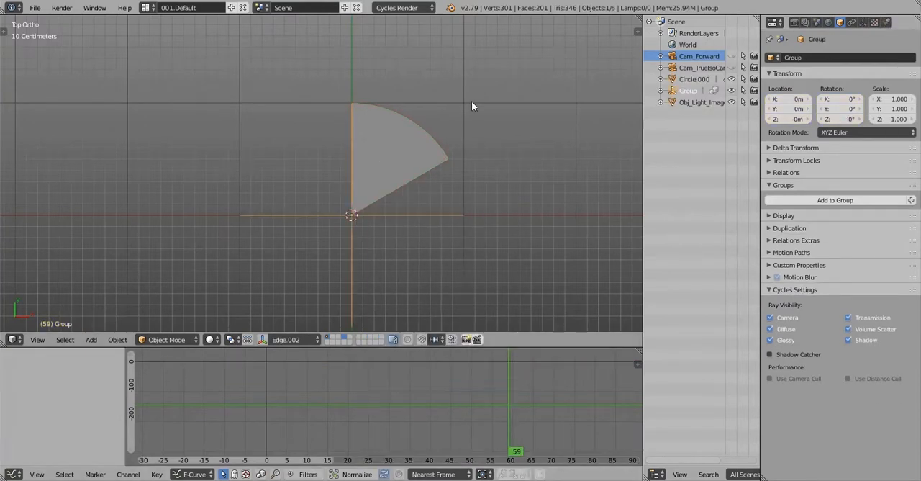
pyautogui.press('r')
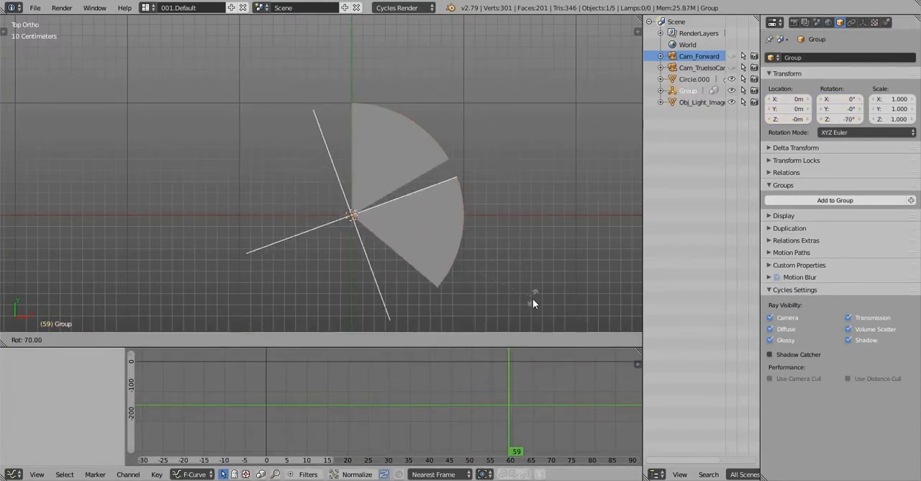
pyautogui.click(493, 195)
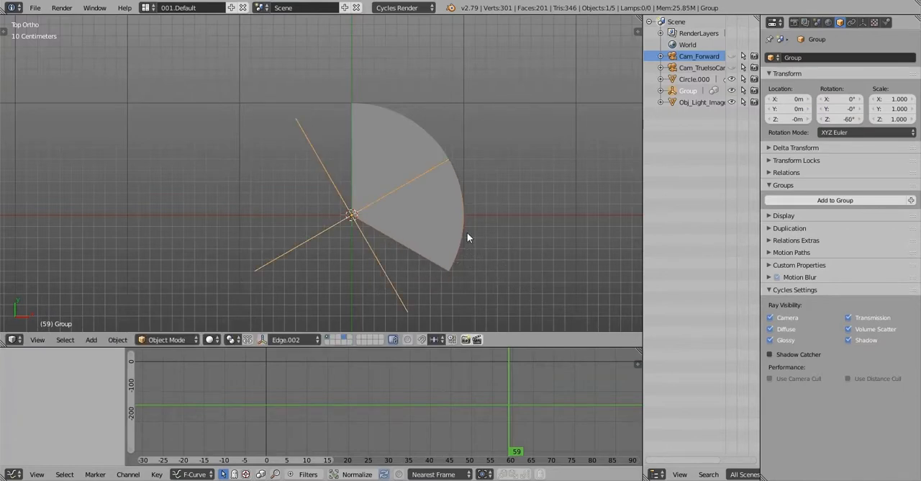
# Scrub the two-wedge animation, play the reference clip in the 005.Video layout and return to the 001.Default layout
pyautogui.scroll(-1, 467, 232)
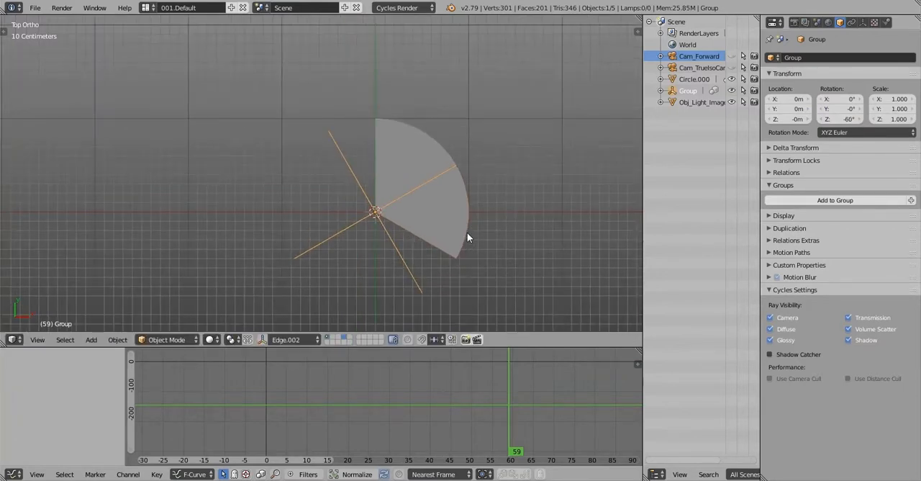
pyautogui.scroll(2, 467, 232)
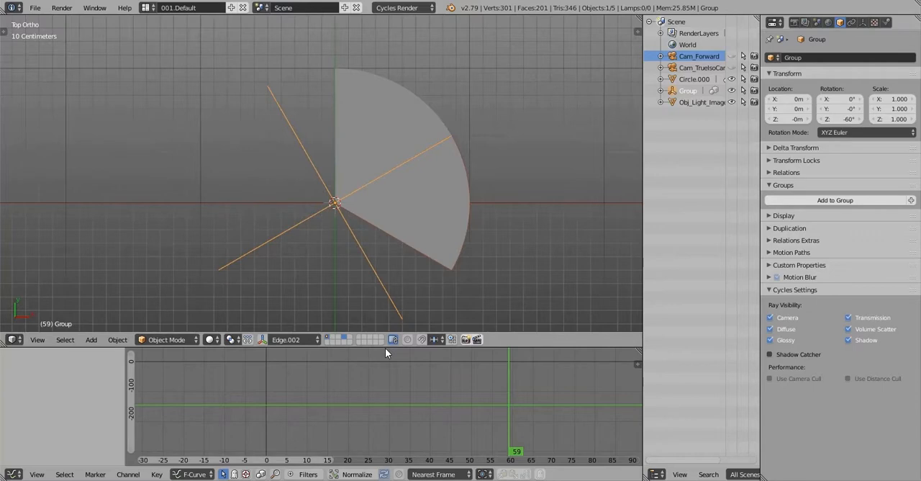
pyautogui.moveTo(474, 388); pyautogui.dragTo(505, 388)
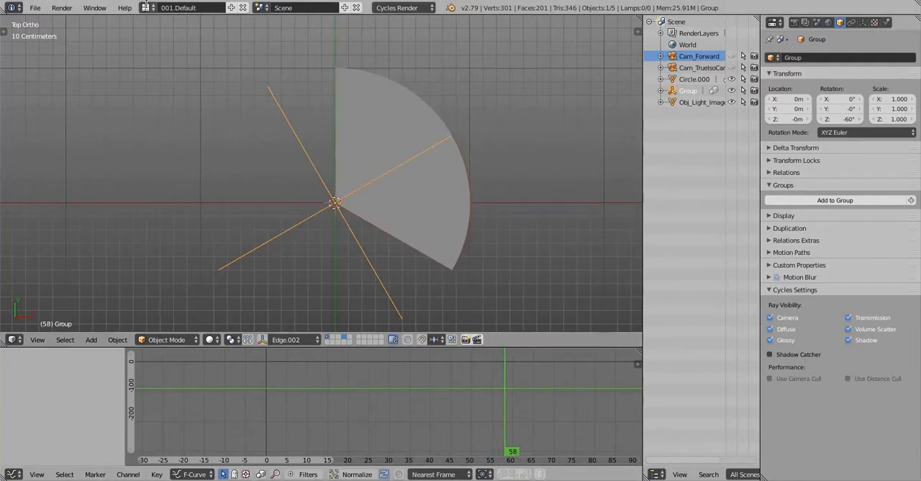
pyautogui.click(146, 7)
pyautogui.click(175, 67)
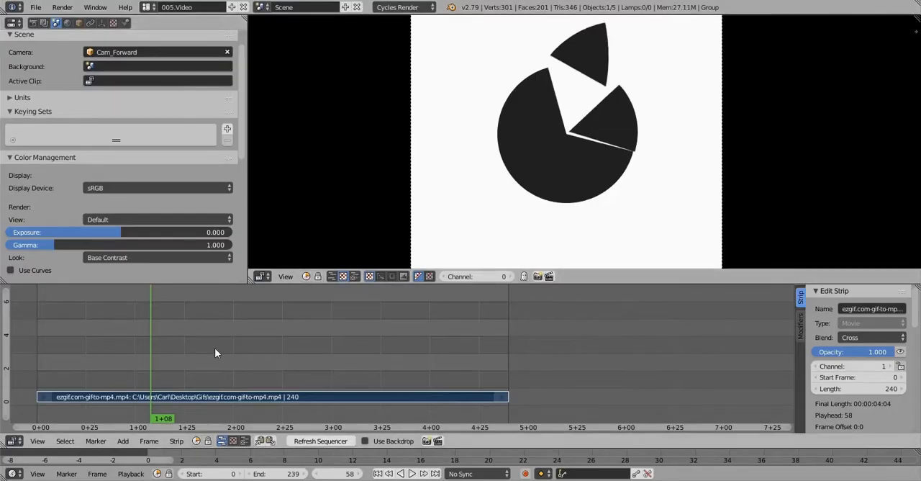
pyautogui.hotkey('alt', 'a')
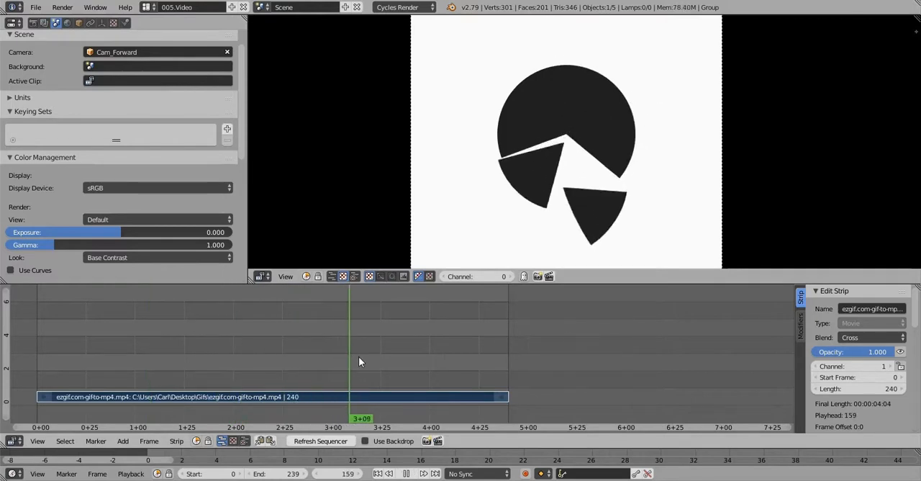
pyautogui.moveTo(478, 354); pyautogui.dragTo(308, 347)
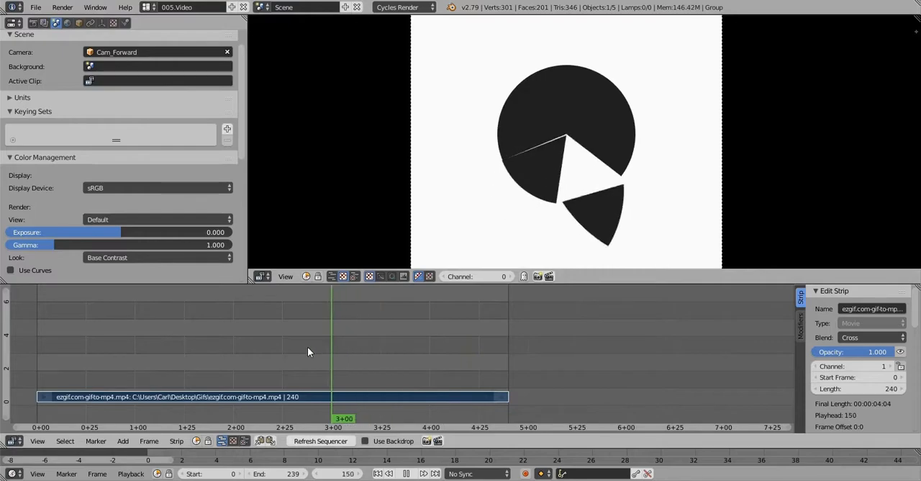
pyautogui.hotkey('alt', 'a')
pyautogui.click(147, 7)
pyautogui.click(166, 25)
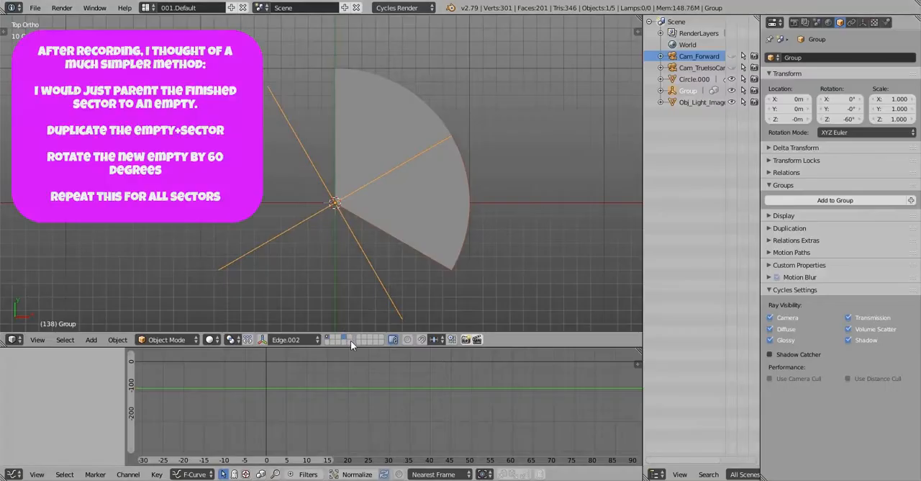
# Return to frame 0 and add a second instance of Group, rotated to -120° about Z
pyautogui.moveTo(288, 381); pyautogui.dragTo(368, 372)
pyautogui.scroll(-5, 434, 162)
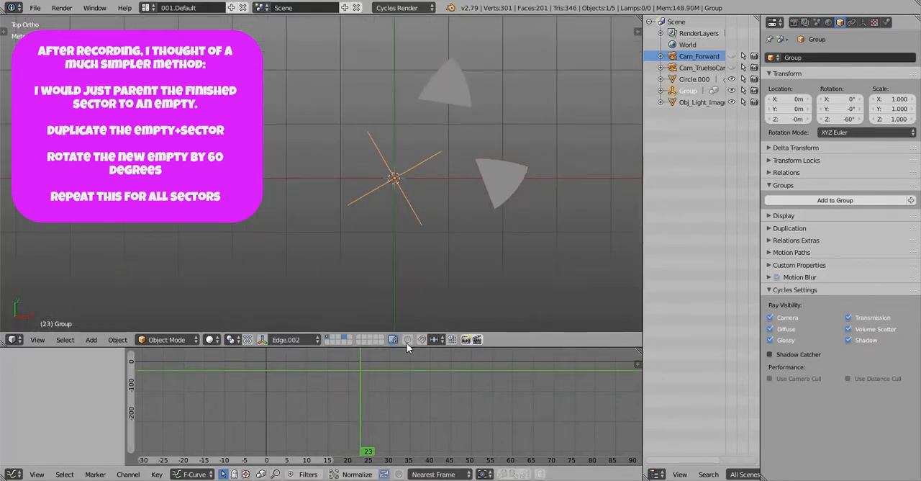
pyautogui.moveTo(352, 379); pyautogui.dragTo(266, 392)
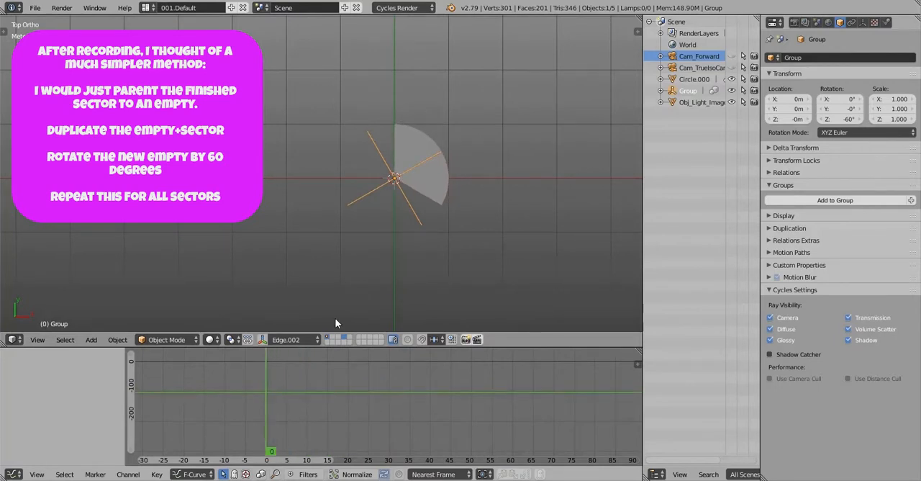
pyautogui.scroll(3, 419, 194)
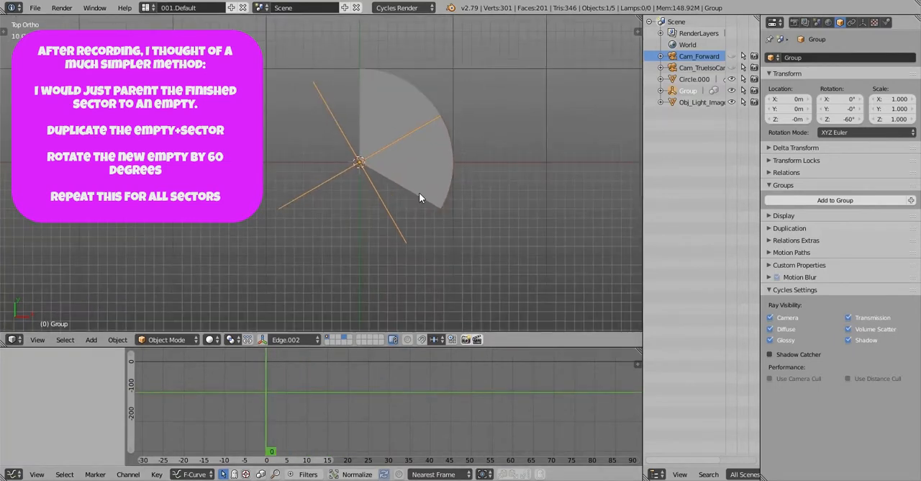
pyautogui.hotkey('shift', 'a')
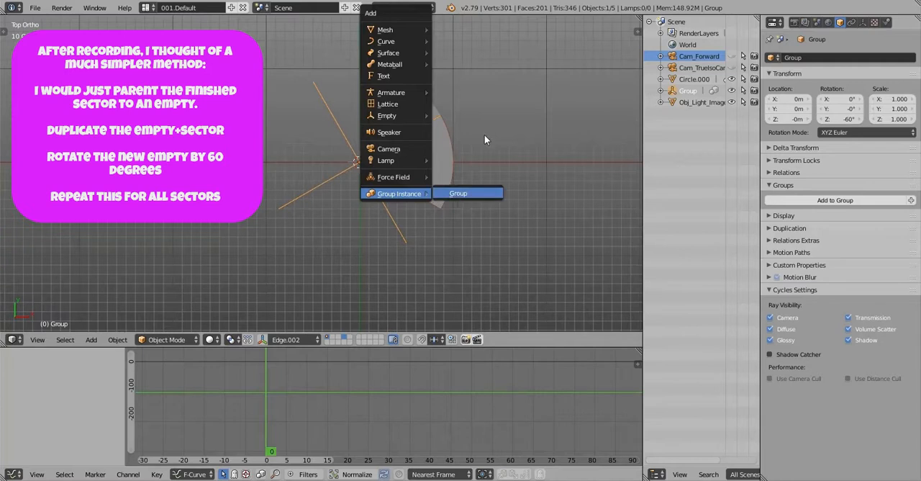
pyautogui.click(458, 195)
pyautogui.press('r')
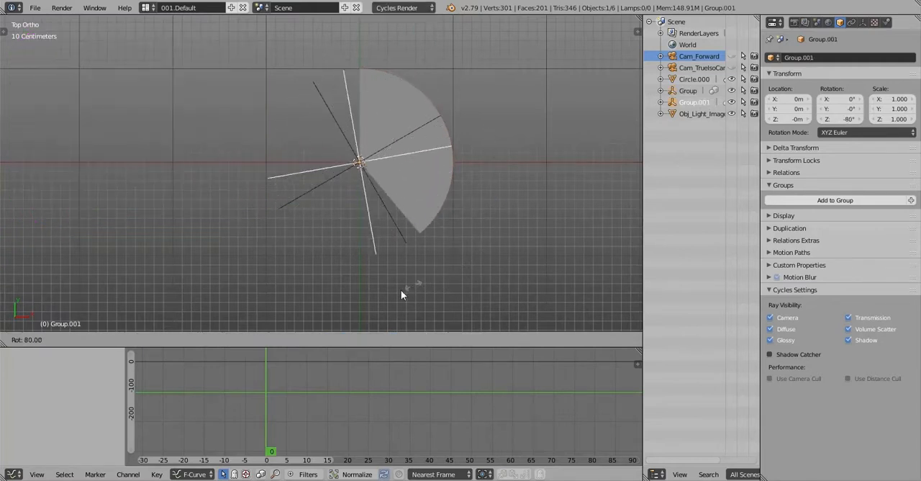
pyautogui.click(320, 297)
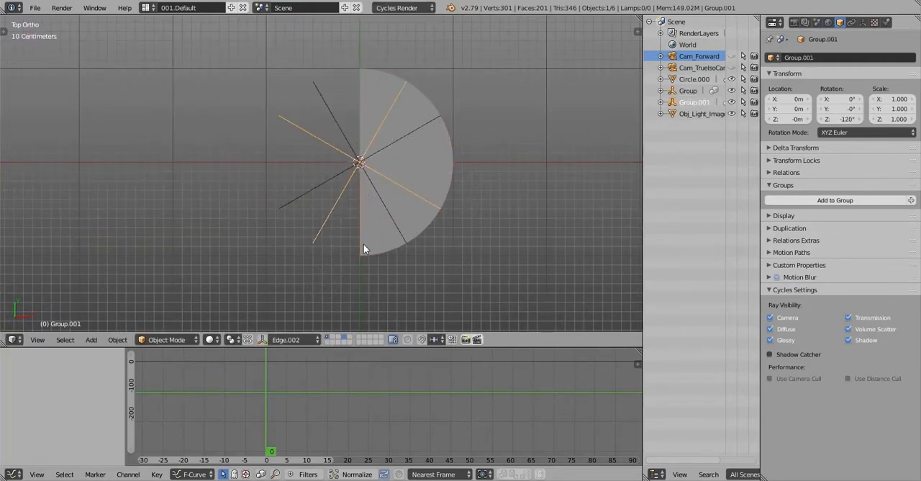
# Add a third instance of Group and rotate it to 60° about Z
pyautogui.hotkey('shift', 'a')
pyautogui.click(409, 243)
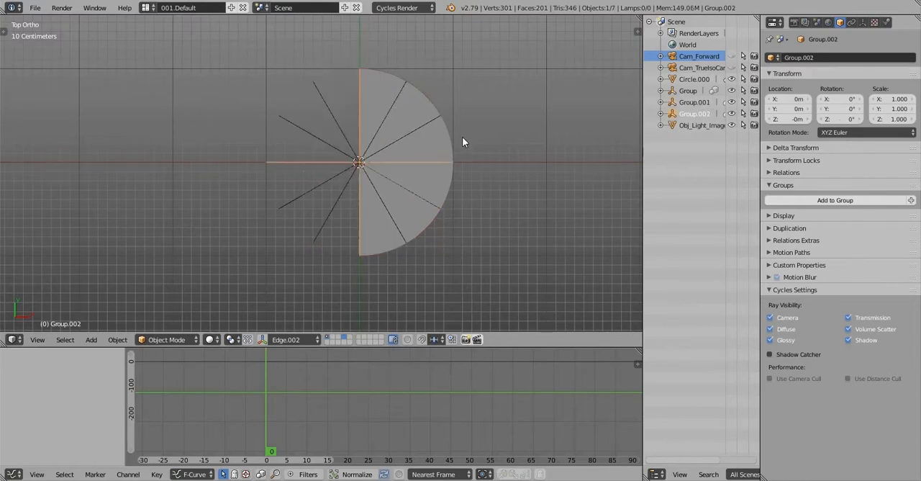
pyautogui.press('r')
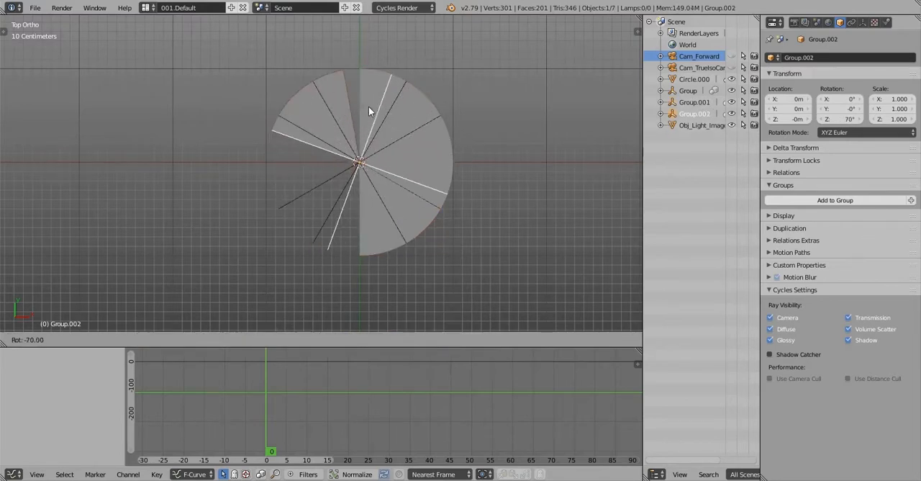
pyautogui.click(395, 126)
# Add a fourth instance of Group and rotate it to 120° about Z
pyautogui.hotkey('shift', 'a')
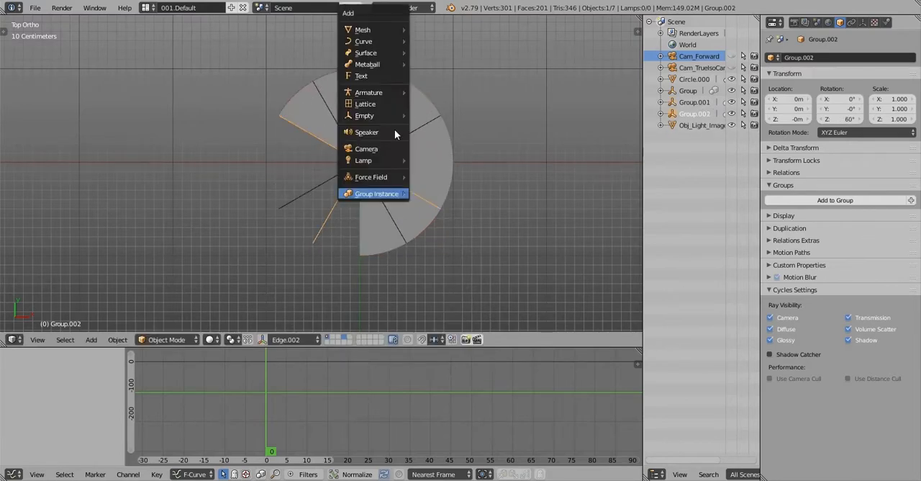
pyautogui.moveTo(384, 189)
pyautogui.click(429, 192)
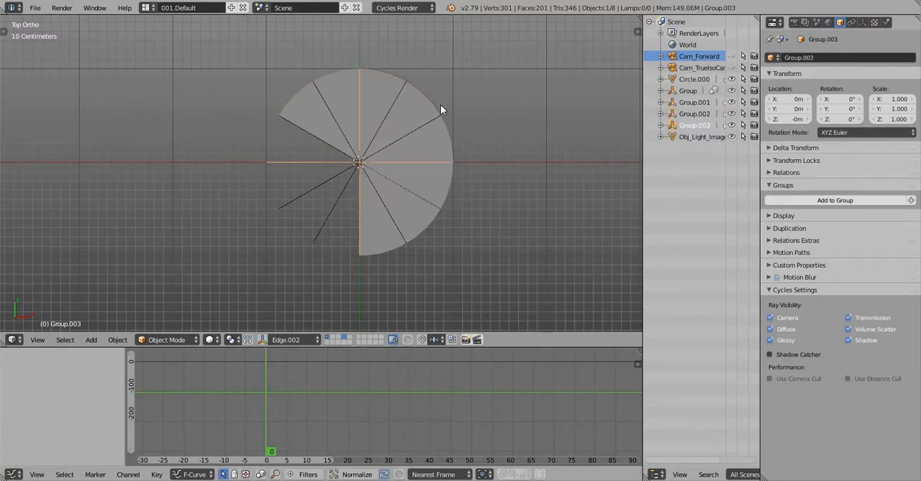
pyautogui.press('r')
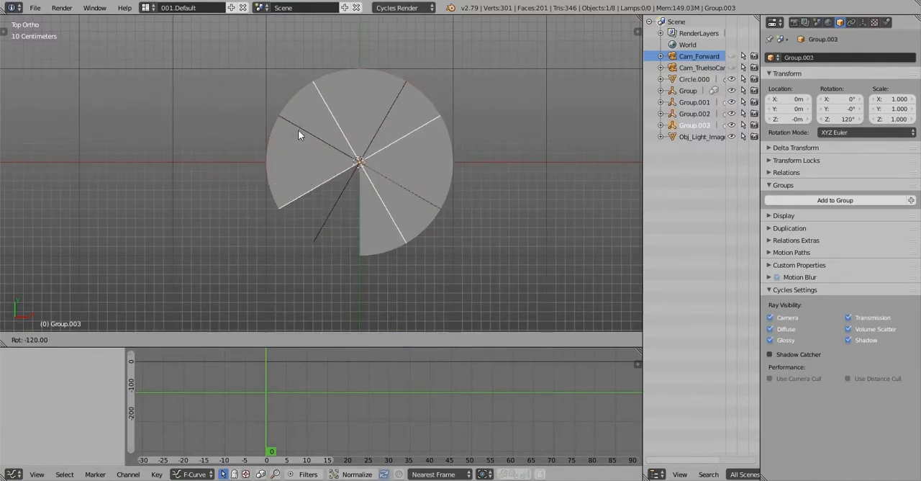
pyautogui.click(372, 132)
# Add a fifth instance of Group and rotate it to 180° about Z to close the circle
pyautogui.hotkey('shift', 'a')
pyautogui.moveTo(353, 193)
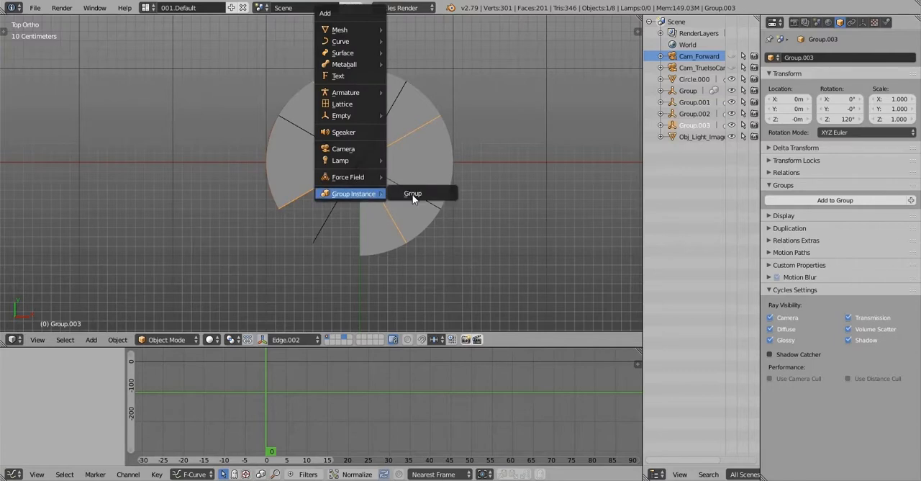
pyautogui.click(412, 193)
pyautogui.press('r')
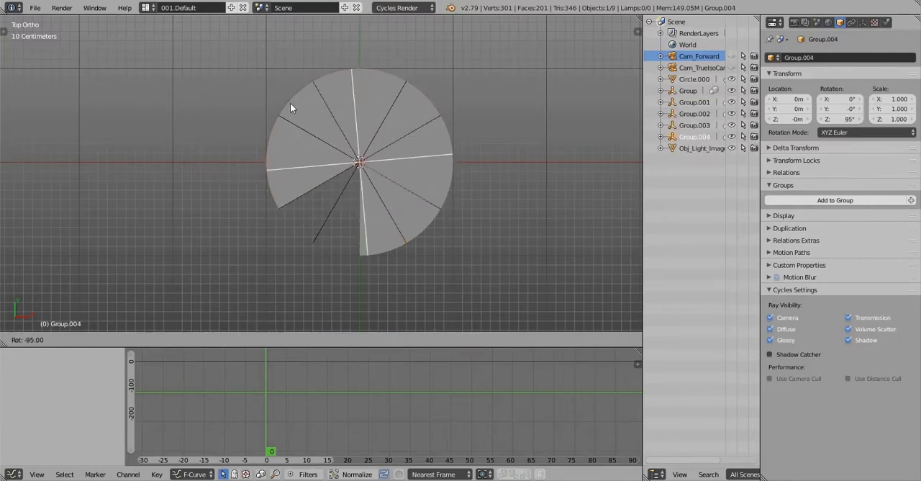
pyautogui.click(339, 348)
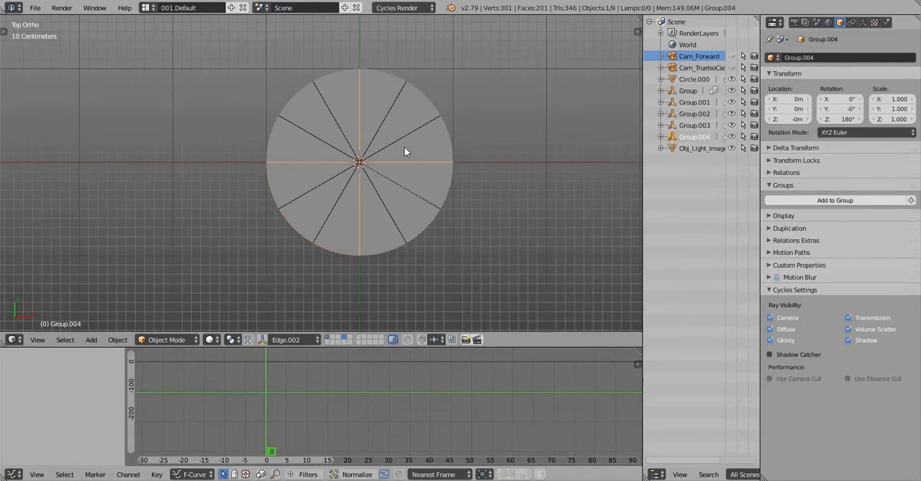
# Preview the circle in rendered shading, return to solid shading and switch to the 002.NodeEditor layout
pyautogui.scroll(-1, 404, 151)
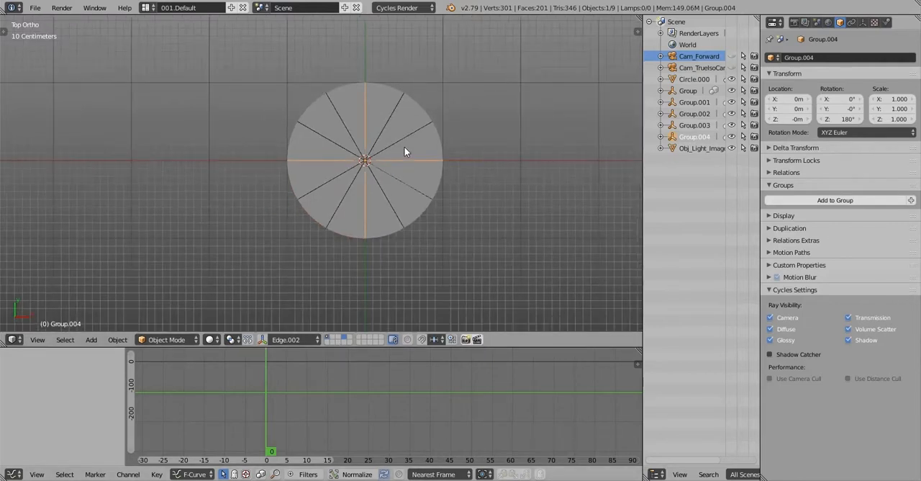
pyautogui.hotkey('shift', 'z')
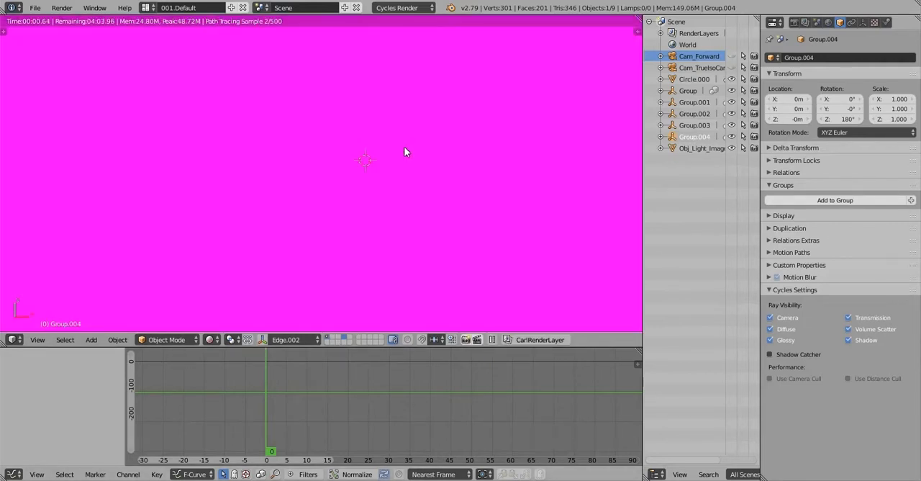
pyautogui.hotkey('shift', 'z')
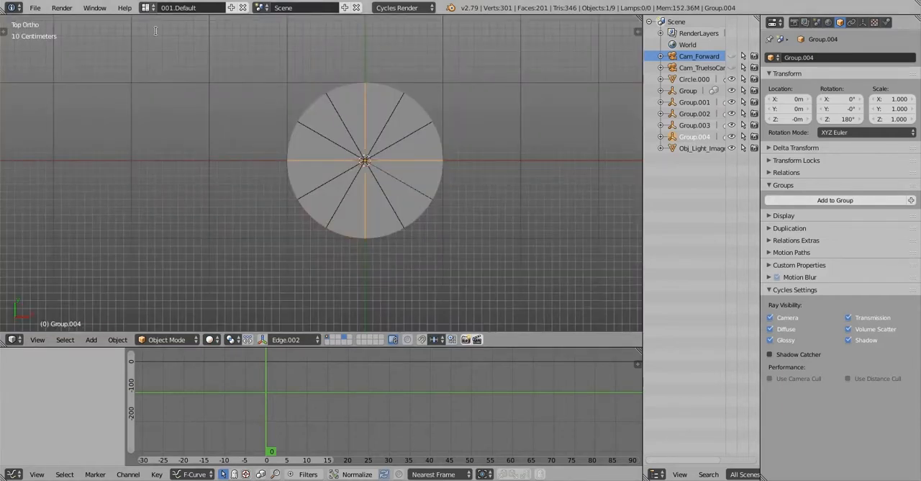
pyautogui.click(148, 9)
pyautogui.click(162, 37)
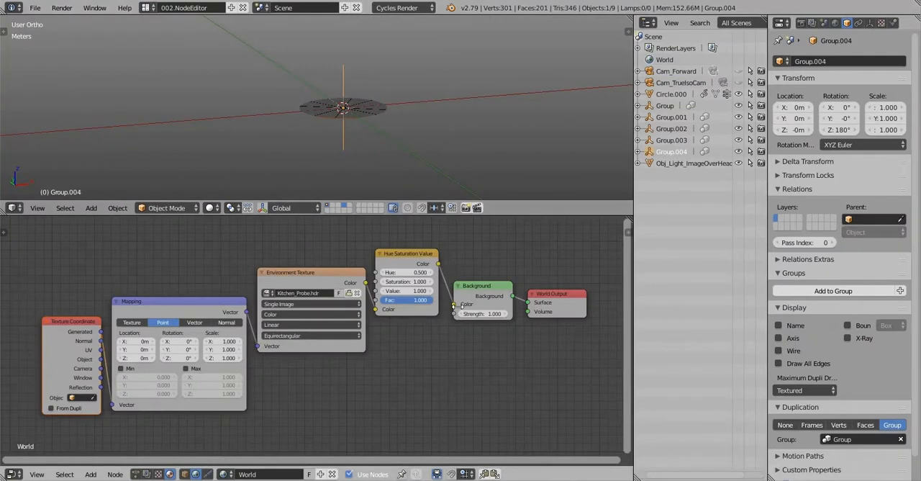
pyautogui.moveTo(475, 254); pyautogui.dragTo(456, 263, button='middle')
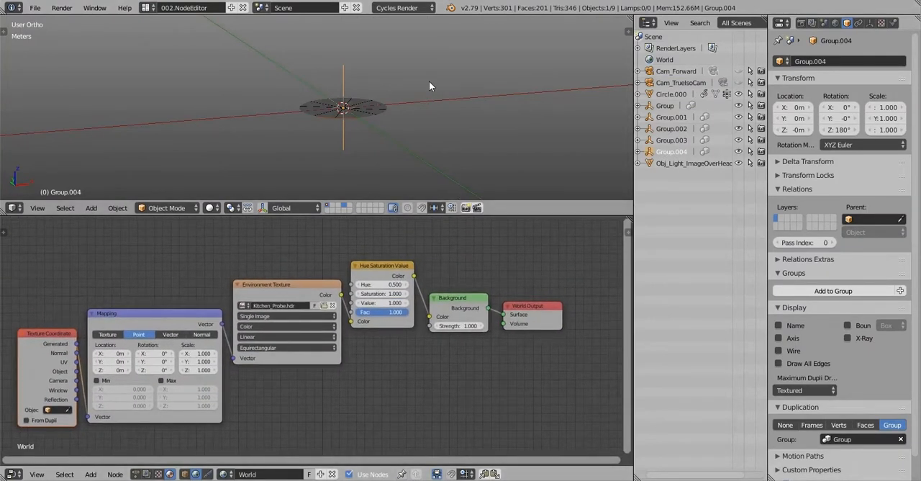
# Add a mesh plane at the origin and lower it along Z below the circle
pyautogui.moveTo(429, 80); pyautogui.dragTo(422, 108, button='middle')
pyautogui.hotkey('shift', 'a')
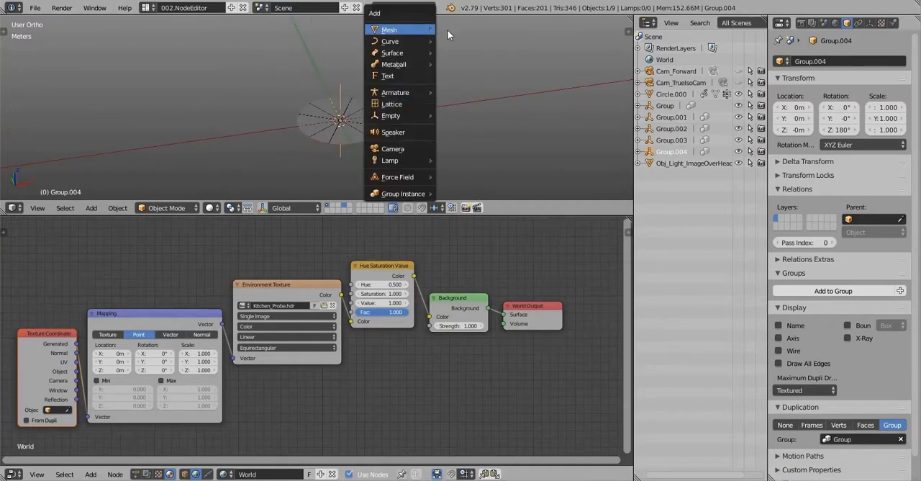
pyautogui.moveTo(447, 29)
pyautogui.click(495, 30)
pyautogui.moveTo(466, 73); pyautogui.dragTo(440, 86, button='middle')
pyautogui.press('g')
pyautogui.press('z')
pyautogui.click(432, 126)
# Scale the new plane by a factor of 22 to form a backdrop
pyautogui.scroll(-4, 436, 120)
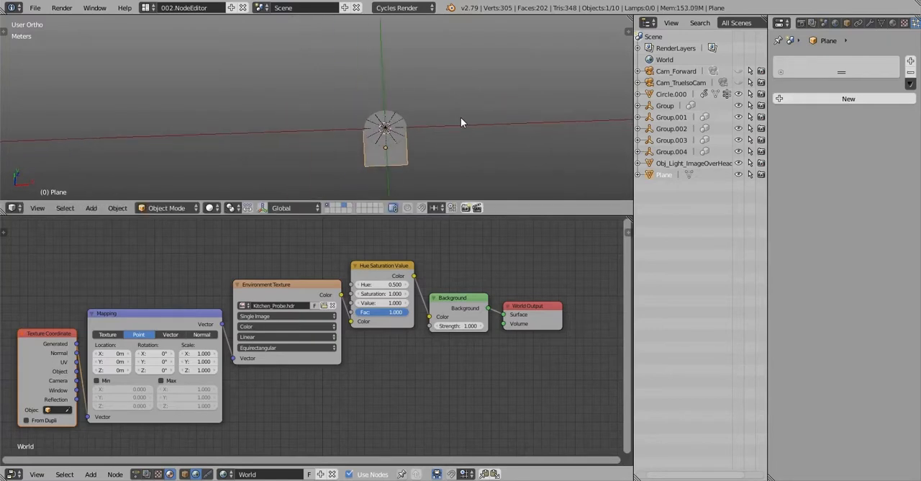
pyautogui.keyDown('shift'); pyautogui.moveTo(460, 154); pyautogui.dragTo(392, 119, button='middle'); pyautogui.keyUp('shift')
pyautogui.write('s22')
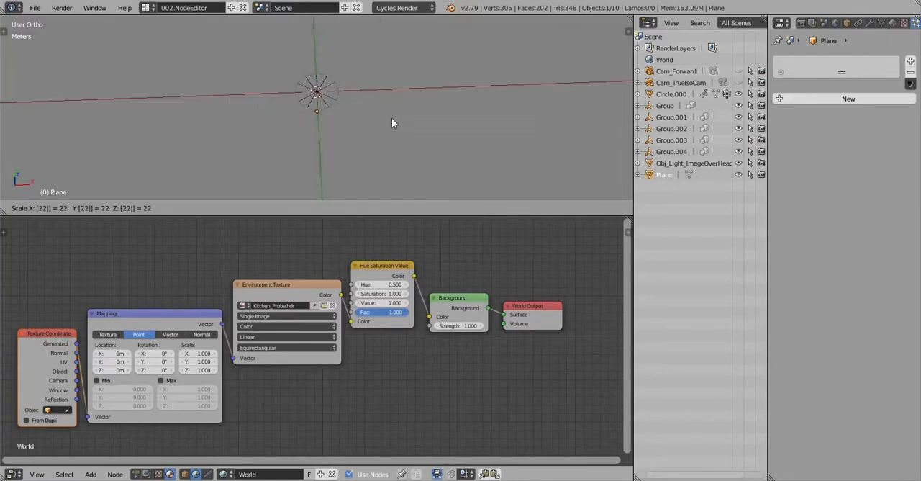
pyautogui.press('Return')
# Delete the Obj_Light_ImageOverHead object above the backdrop
pyautogui.scroll(-2, 391, 119)
pyautogui.scroll(-7, 391, 117)
pyautogui.moveTo(408, 95)
pyautogui.keyDown('shift'); pyautogui.mouseDown(button='middle')
pyautogui.moveTo(403, 79)
pyautogui.moveTo(406, 104)
pyautogui.mouseUp(button='middle'); pyautogui.keyUp('shift')
pyautogui.rightClick(439, 34)
pyautogui.press('x')
pyautogui.click(439, 33)
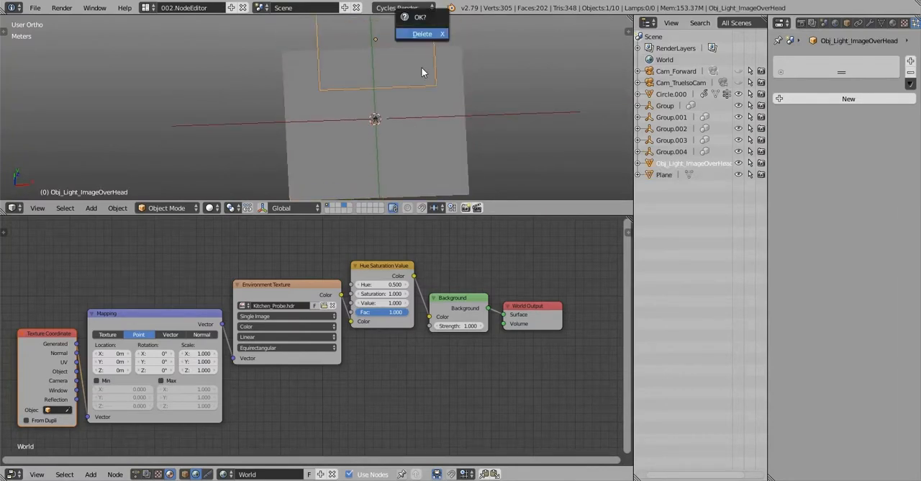
pyautogui.scroll(-3, 421, 67)
# Assign the existing ^Black material to the backdrop plane
pyautogui.click(664, 164)
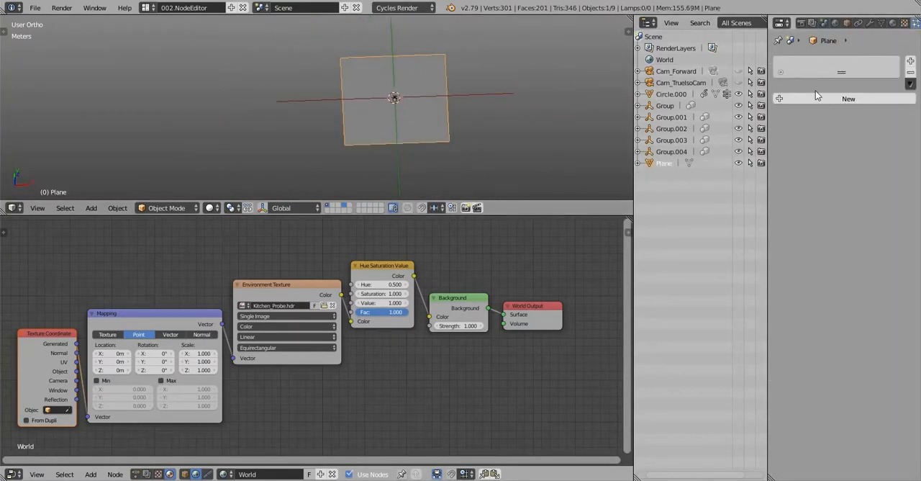
pyautogui.click(892, 23)
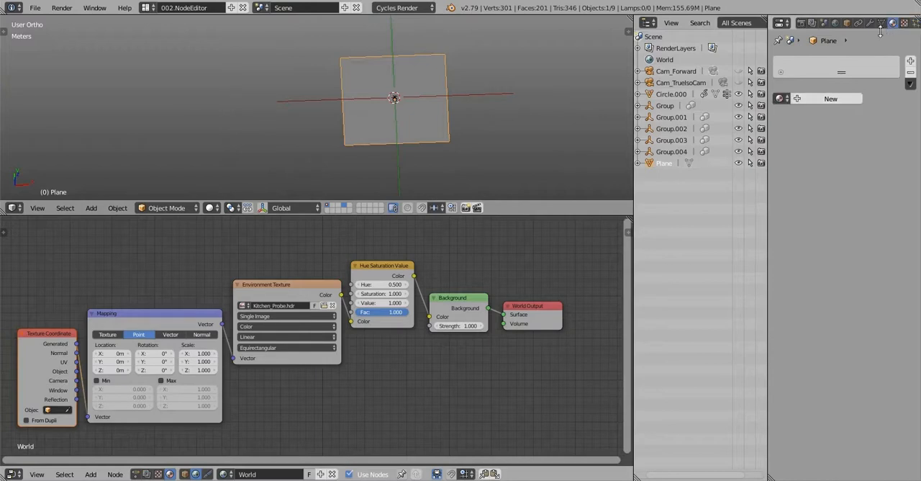
pyautogui.click(779, 98)
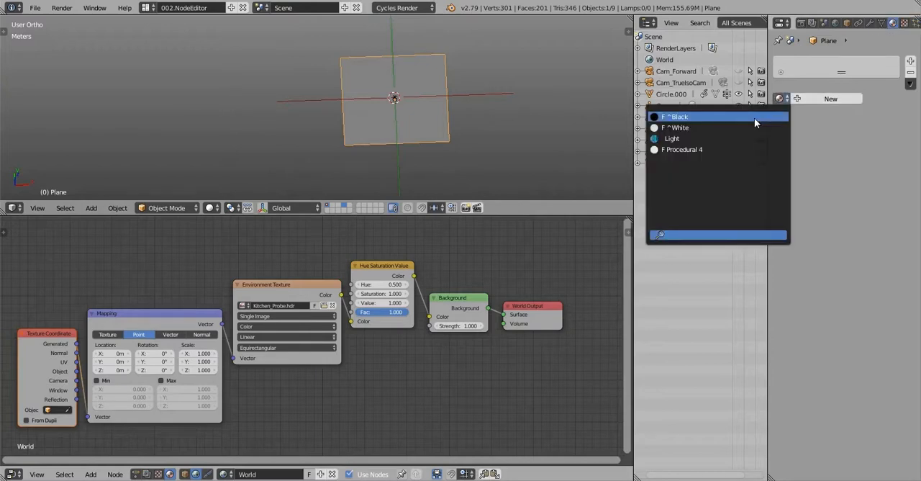
pyautogui.click(755, 117)
pyautogui.scroll(4, 404, 97)
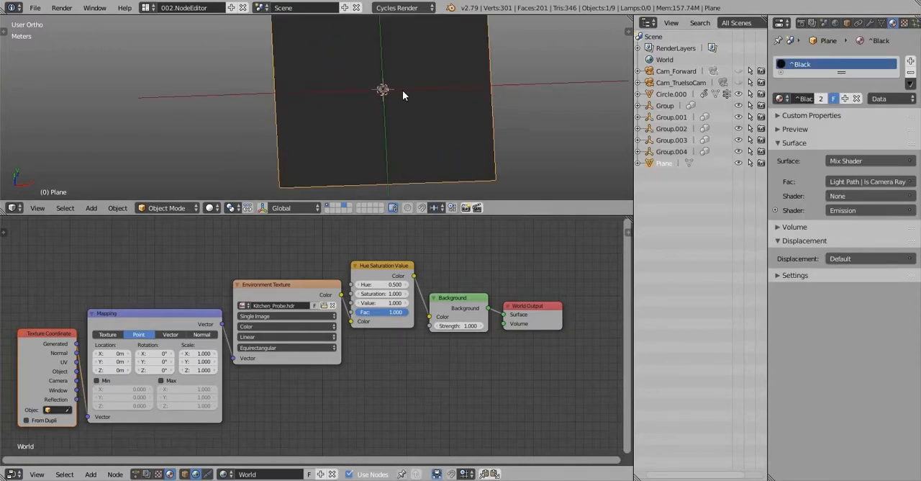
pyautogui.scroll(3, 403, 90)
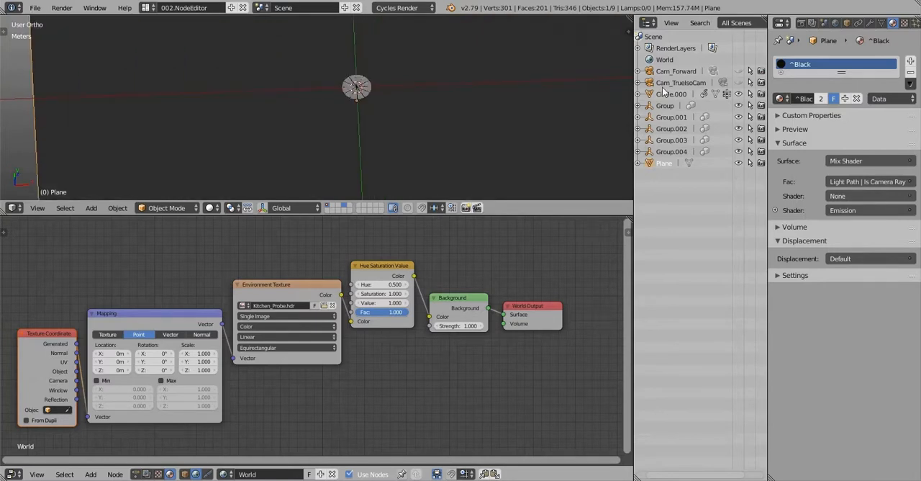
# Assign the existing ^White material to the original wedge, Circle.000
pyautogui.click(665, 106)
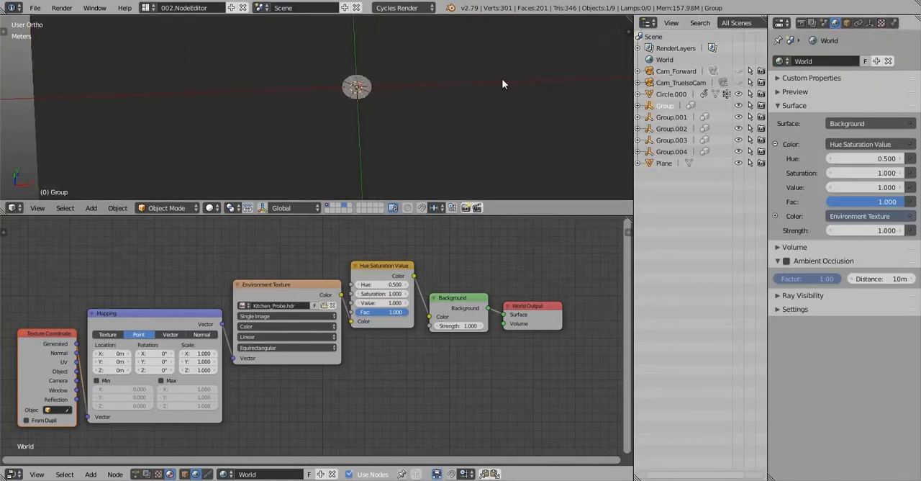
pyautogui.scroll(10, 368, 74)
pyautogui.click(671, 93)
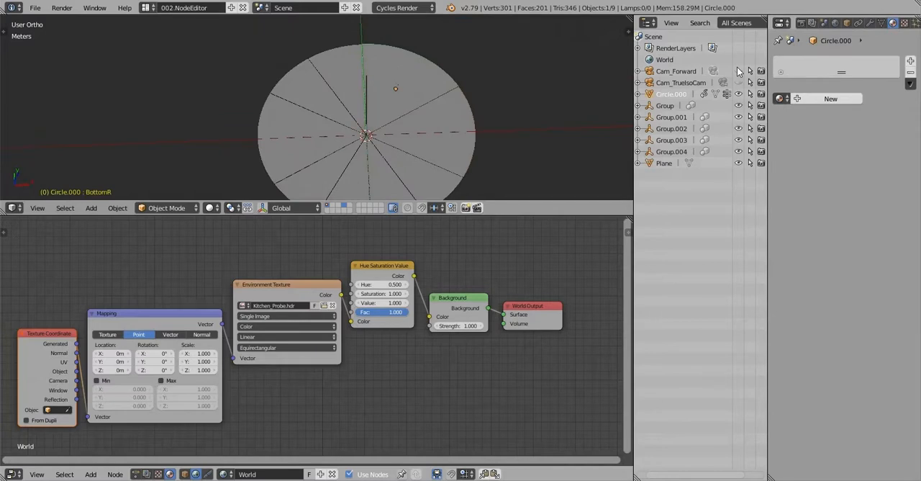
pyautogui.click(781, 99)
pyautogui.click(744, 128)
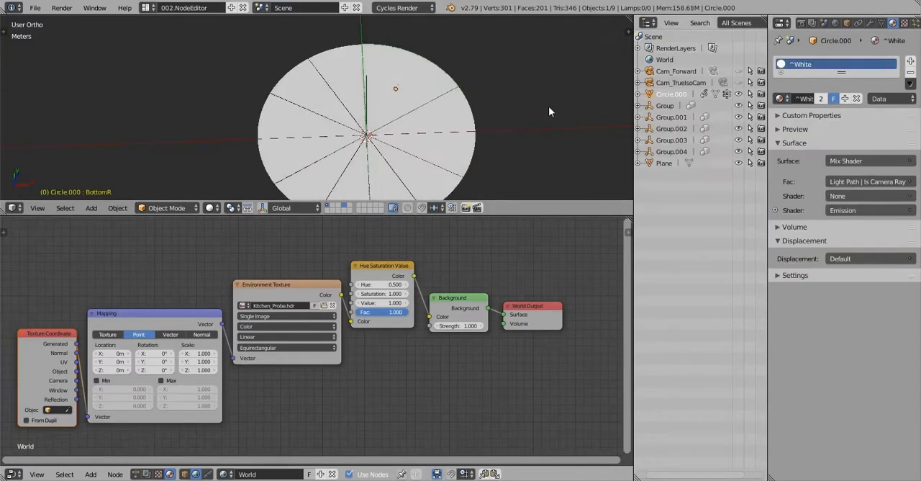
# Disconnect the Hue Saturation Value node from the world Background color and preview the circle from the top in rendered shading
pyautogui.scroll(-4, 378, 88)
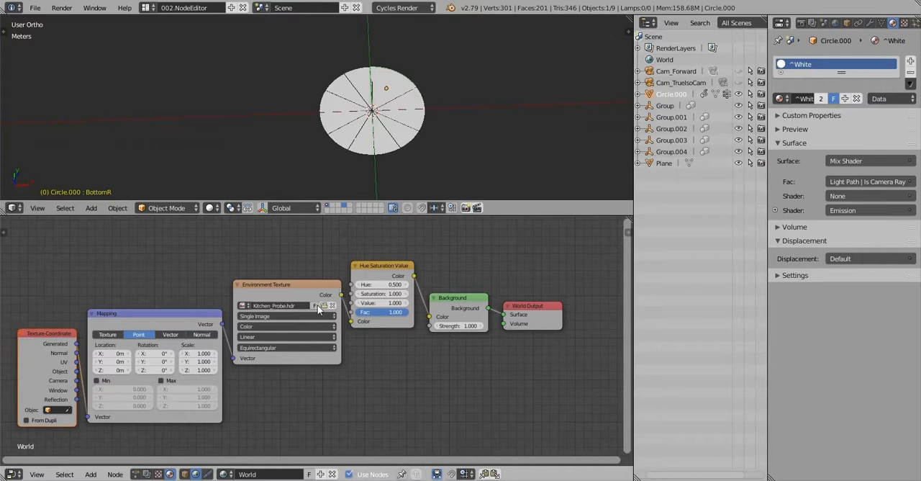
pyautogui.keyDown('ctrl'); pyautogui.moveTo(430, 250); pyautogui.dragTo(418, 317); pyautogui.keyUp('ctrl')
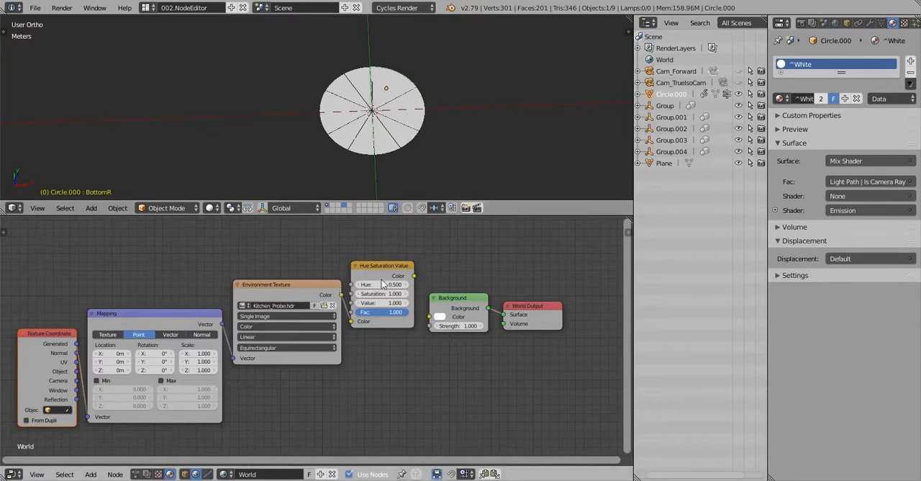
pyautogui.press('q')
pyautogui.click(428, 85)
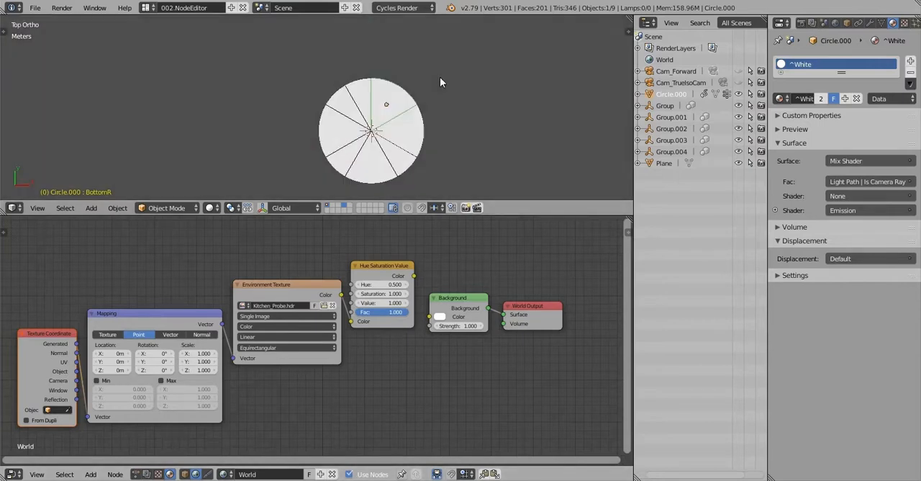
pyautogui.hotkey('shift', 'z')
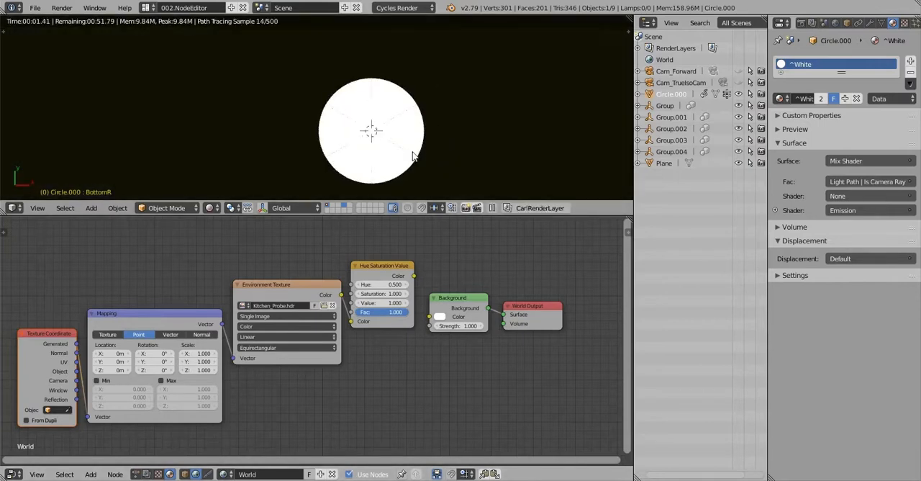
pyautogui.keyDown('shift'); pyautogui.moveTo(436, 136); pyautogui.dragTo(410, 98, button='middle'); pyautogui.keyUp('shift')
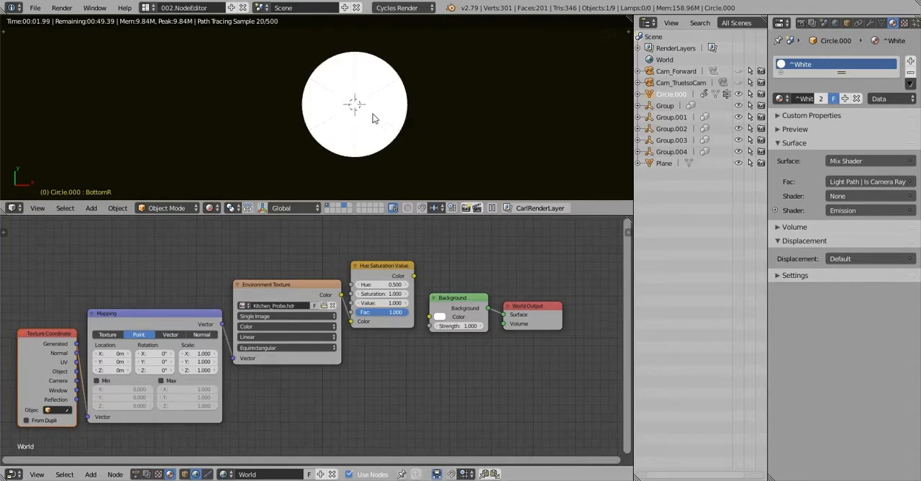
pyautogui.click(562, 92)
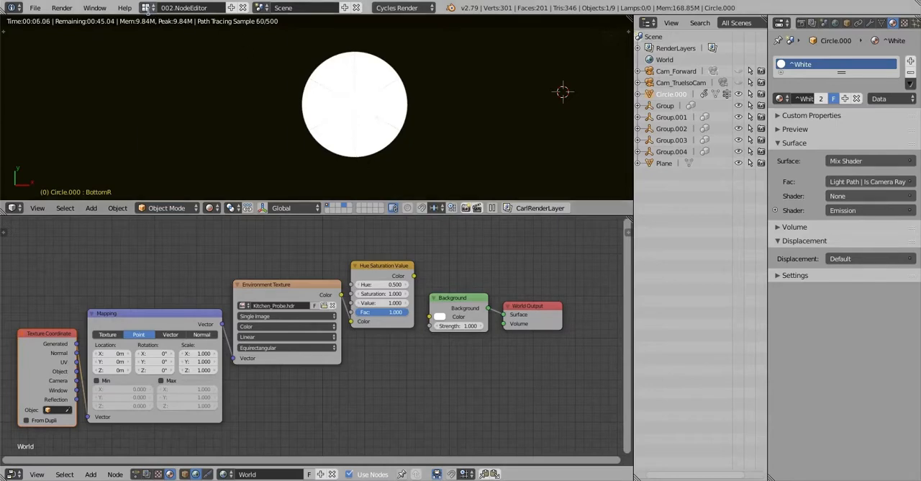
# Switch to the 001.Default layout and scrub the animation in rendered shading to frame 42
pyautogui.click(148, 8)
pyautogui.click(156, 28)
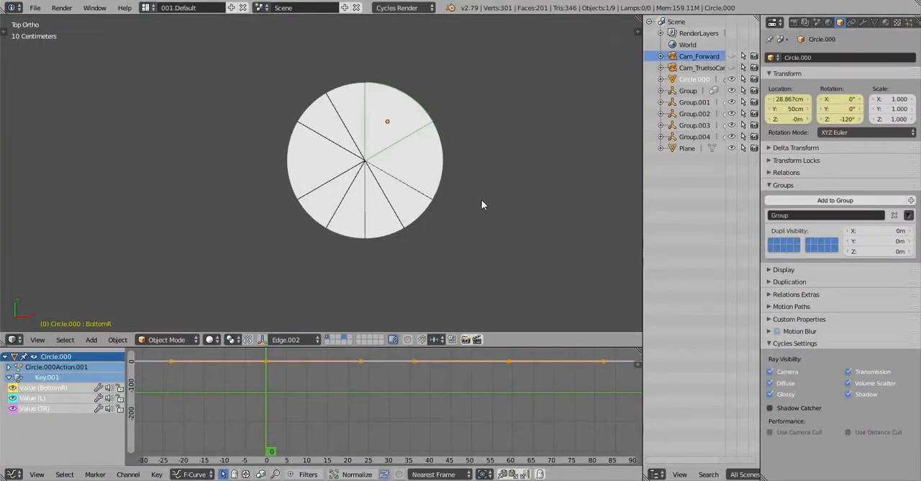
pyautogui.hotkey('shift', 'z')
pyautogui.click(307, 410)
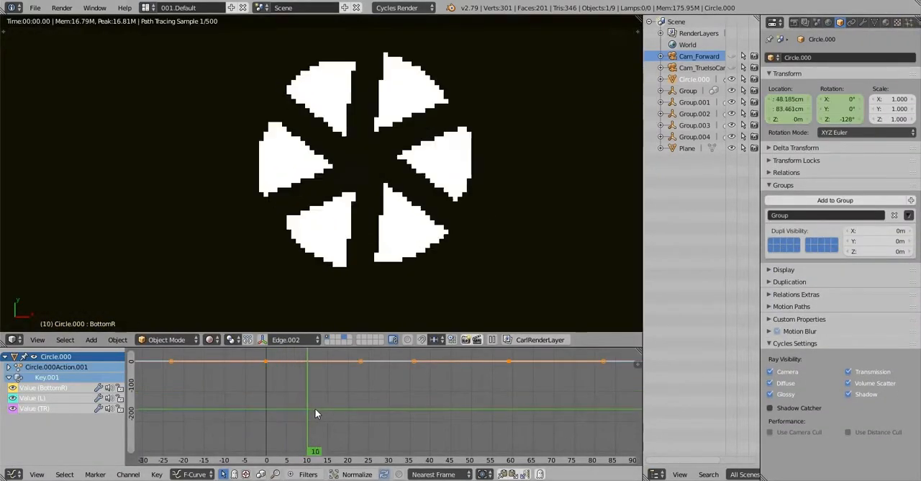
pyautogui.moveTo(315, 408); pyautogui.dragTo(439, 402)
pyautogui.scroll(-4, 458, 152)
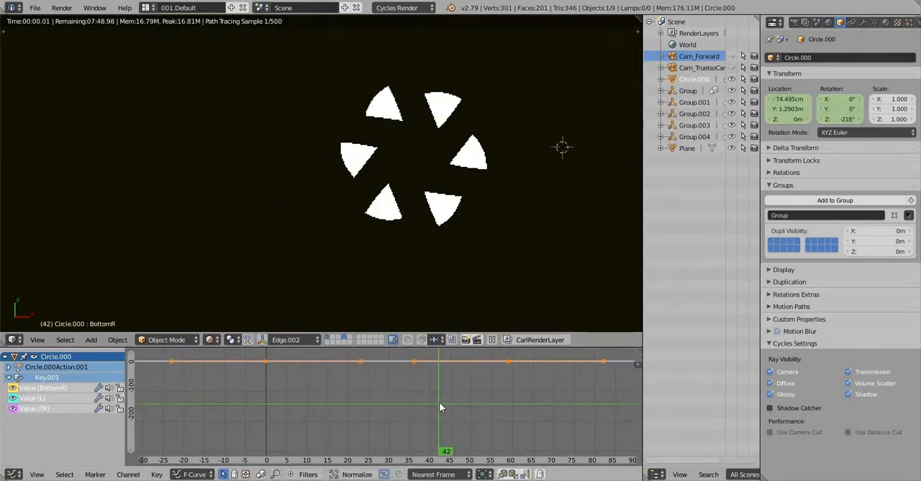
# Expand the Emission shader of the backdrop plane's ^Black material and set its color to pure black
pyautogui.click(817, 23)
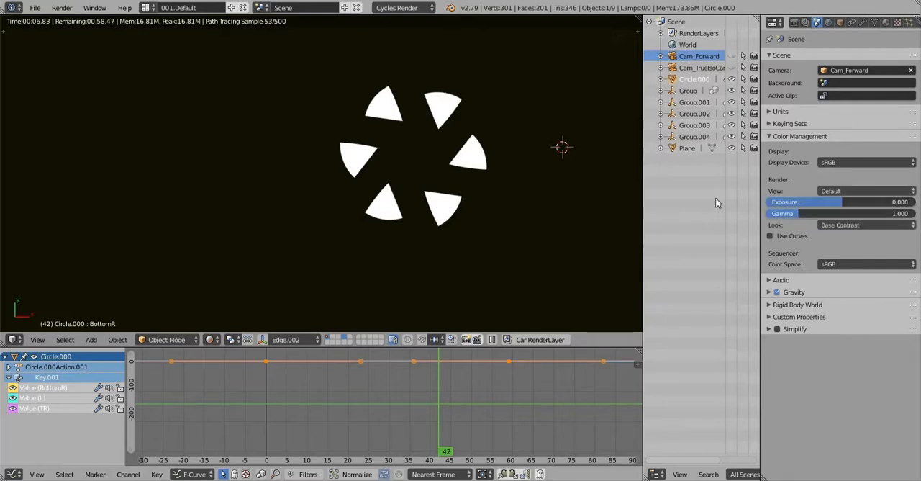
pyautogui.click(886, 23)
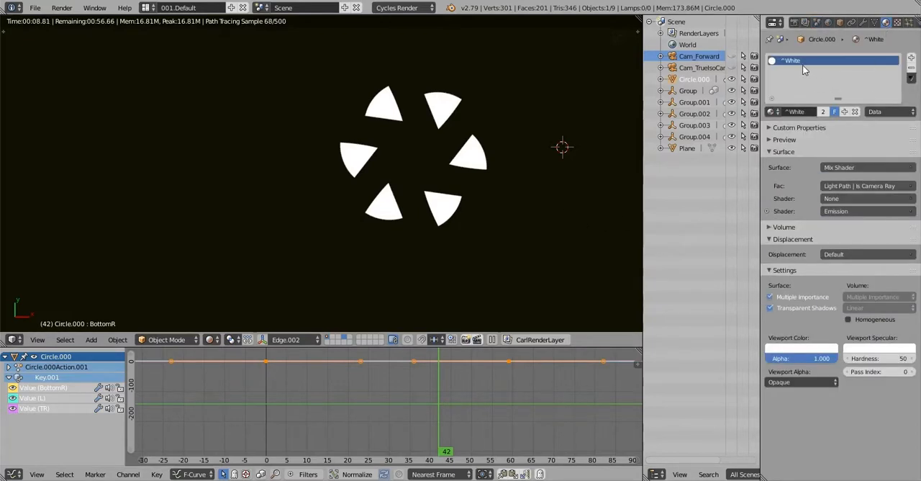
pyautogui.rightClick(521, 204)
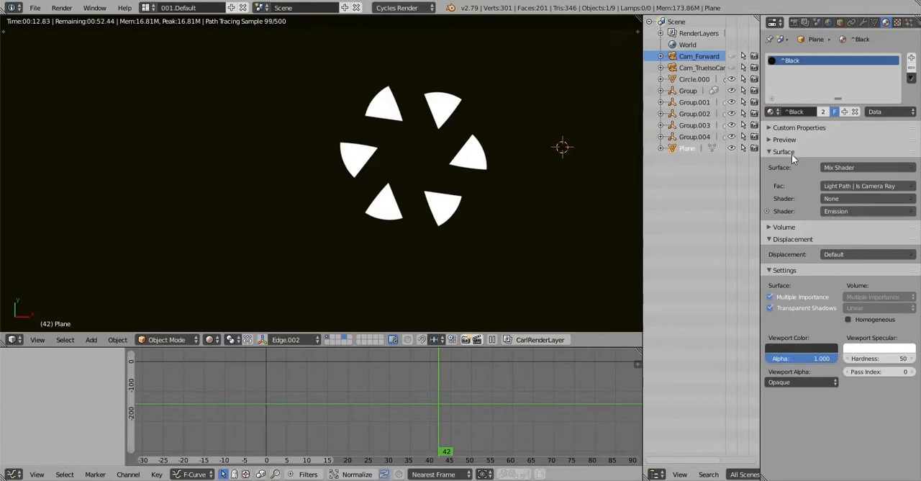
pyautogui.click(767, 211)
pyautogui.click(842, 225)
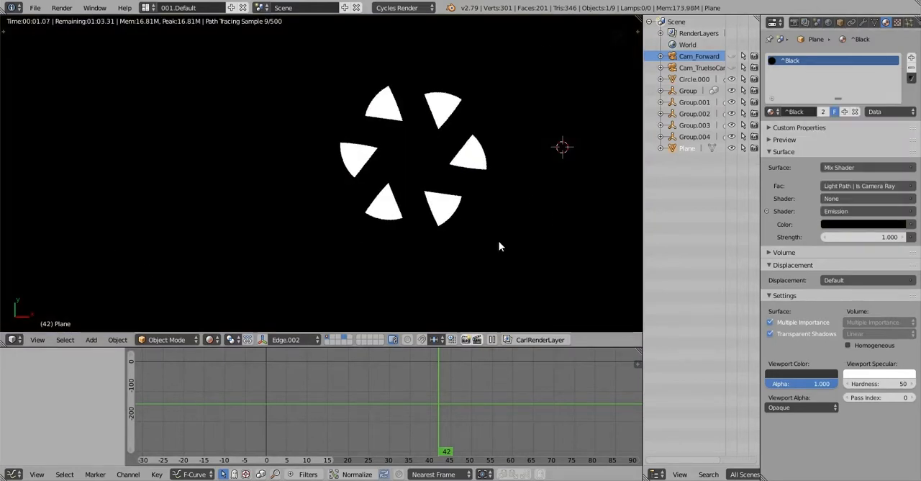
# Scrub the rendered animation back to frame 1 and forward to frame 15 to check the slices against the backdrop
pyautogui.moveTo(439, 396); pyautogui.dragTo(271, 398)
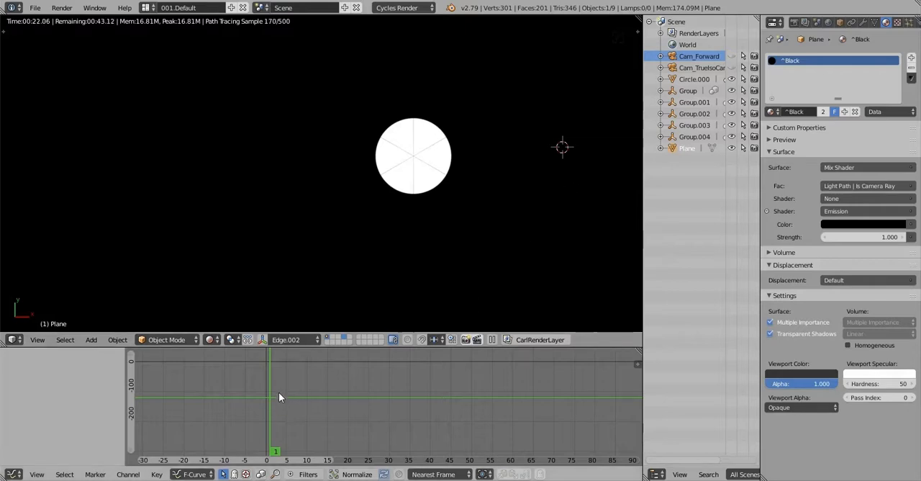
pyautogui.moveTo(281, 389); pyautogui.dragTo(329, 390)
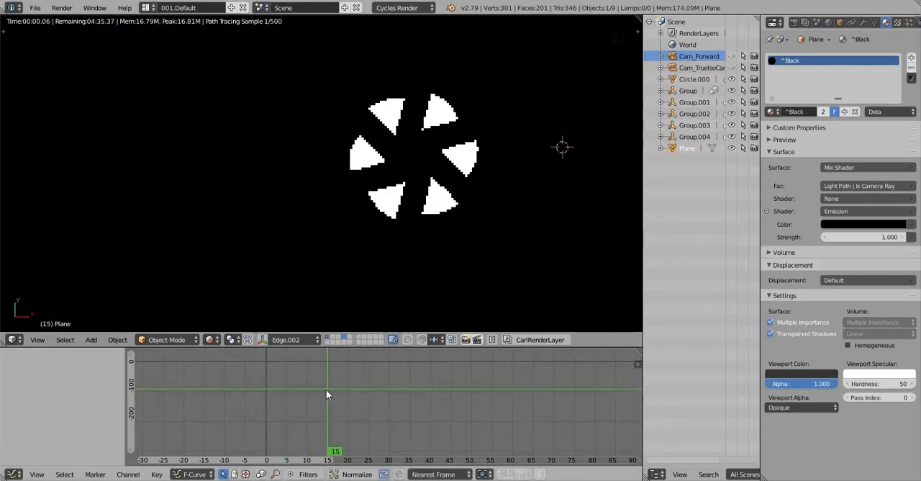